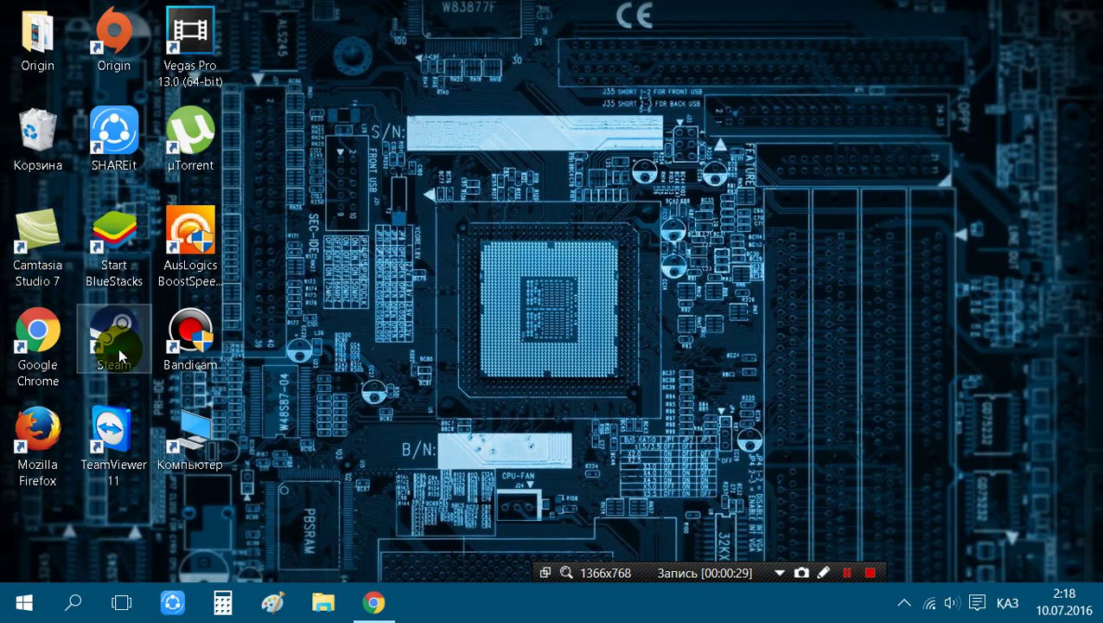
- Open Camtasia Studio 7 to view its editor with the sample project, and close it
{"action": "double_click", "coordinate": [21, 237]}
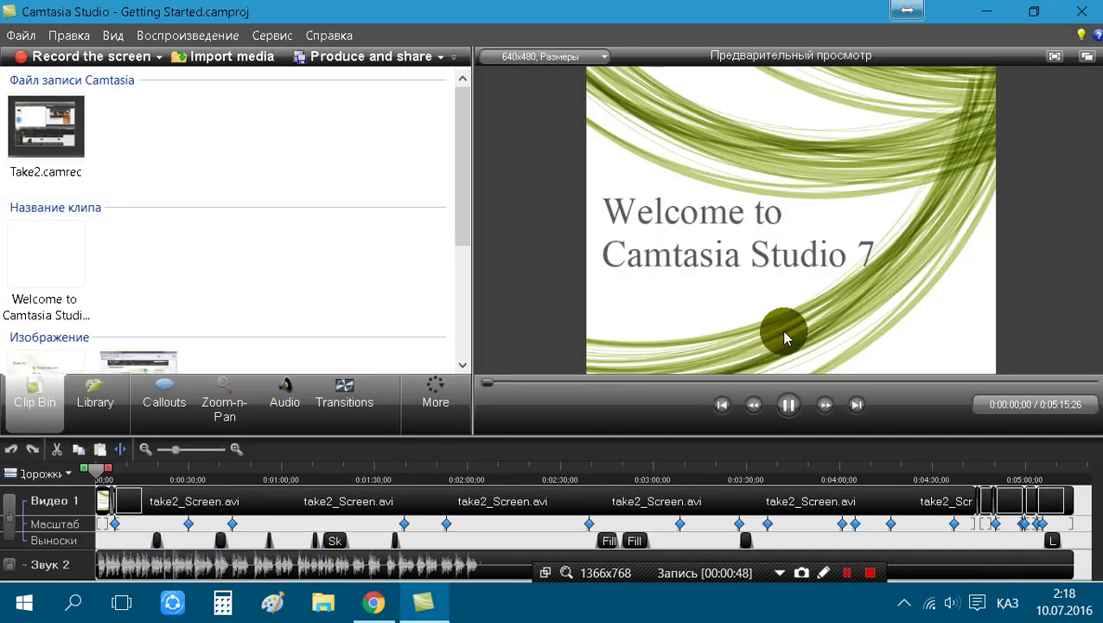
{"action": "left_click", "coordinate": [1091, 10]}
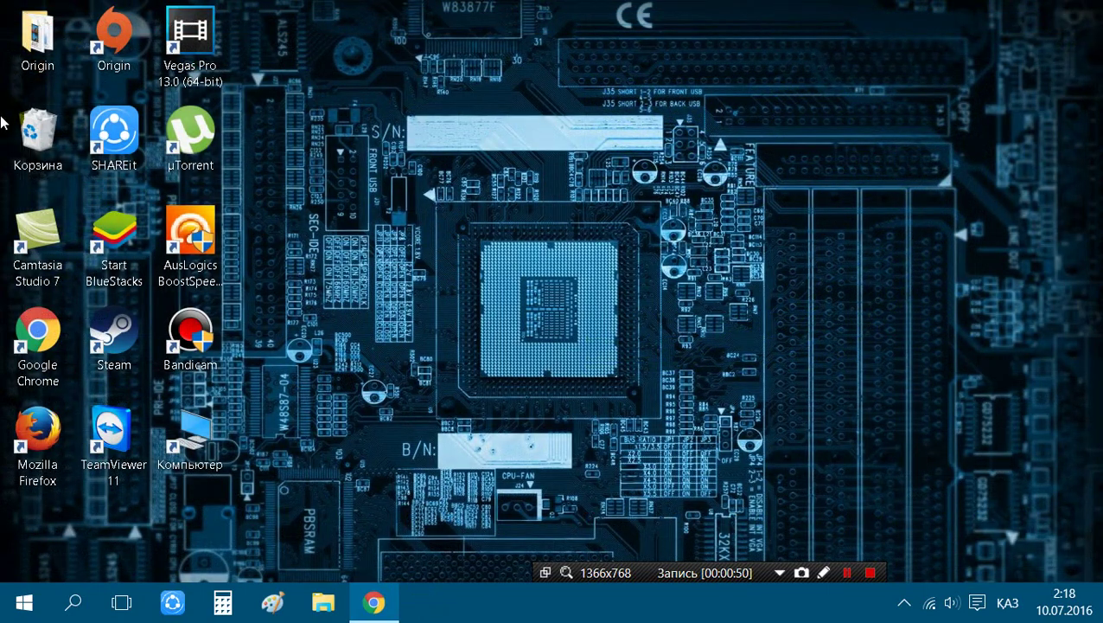
- Open Origin and SHAREit from the desktop to view them, and close both programs
{"action": "double_click", "coordinate": [119, 26]}
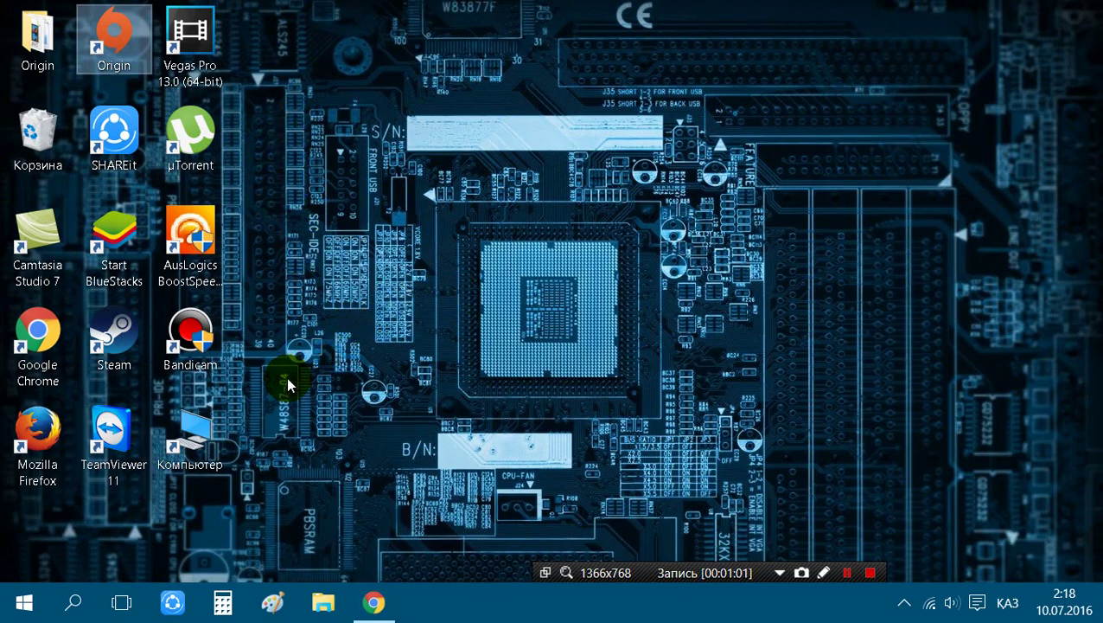
{"action": "left_click", "coordinate": [114, 137]}
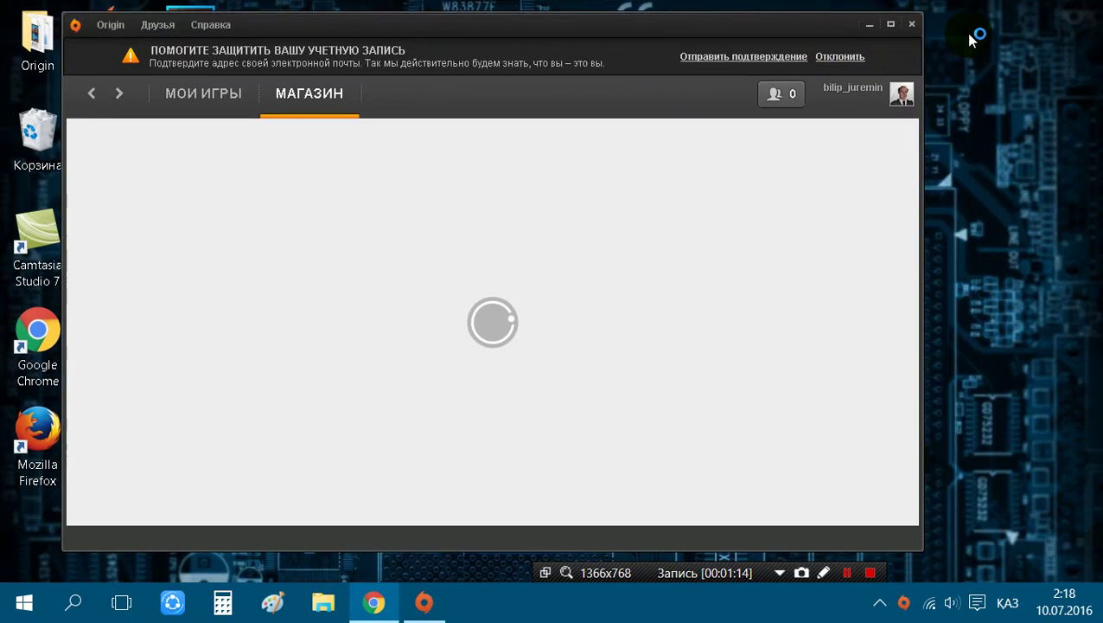
{"action": "left_click", "coordinate": [915, 26]}
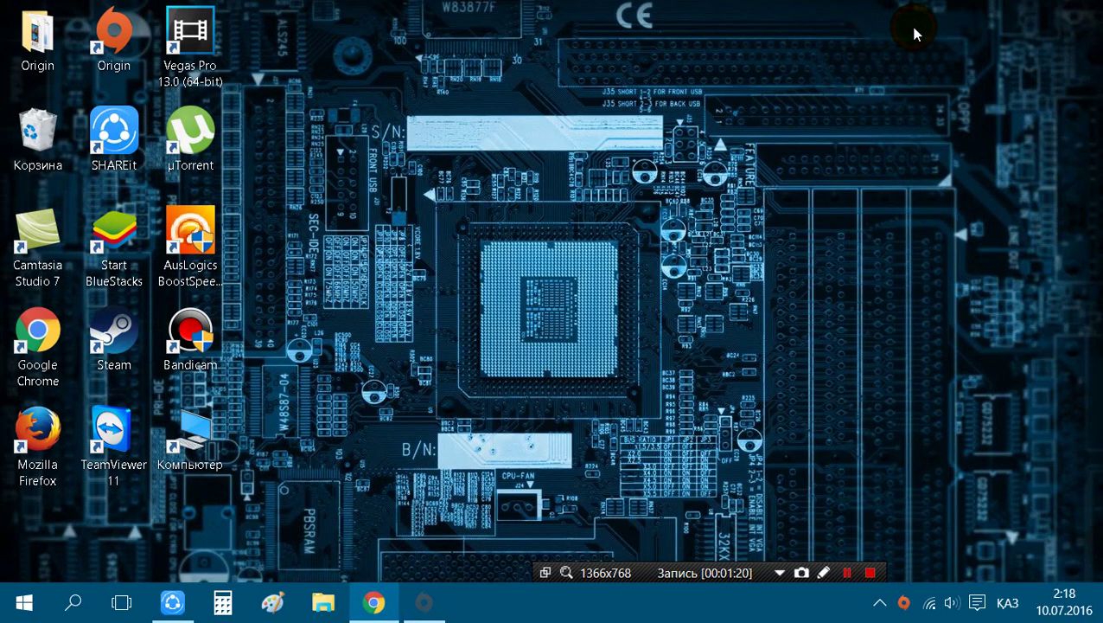
{"action": "right_click", "coordinate": [903, 603]}
{"action": "left_click", "coordinate": [919, 593]}
{"action": "left_click", "coordinate": [712, 27]}
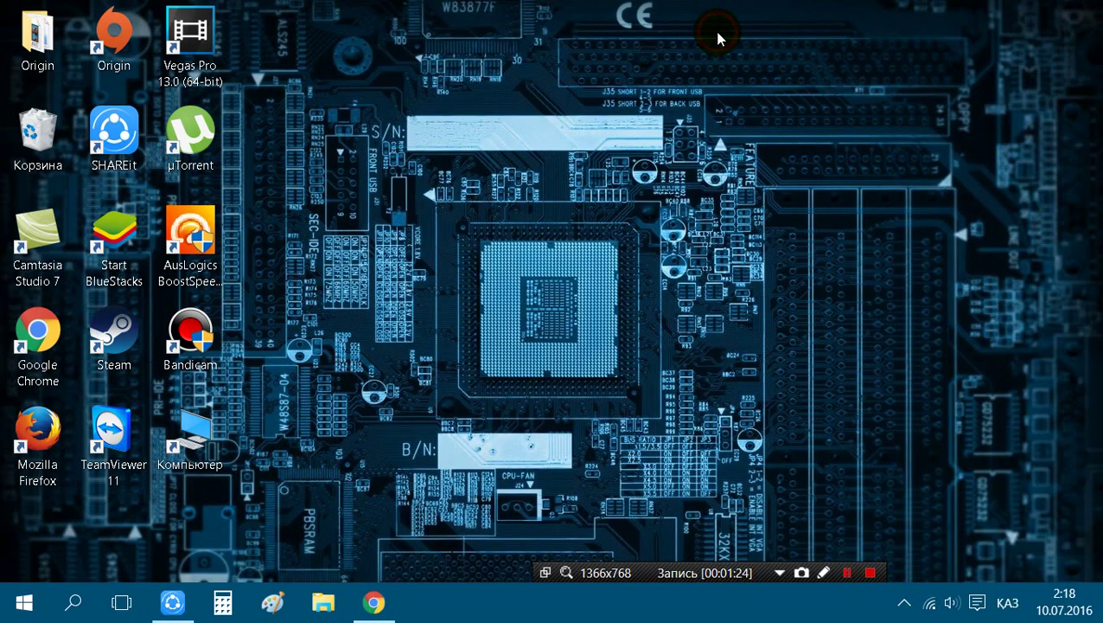
- Launch BlueStacks, postpone the offered update, and close the emulator
{"action": "double_click", "coordinate": [100, 278]}
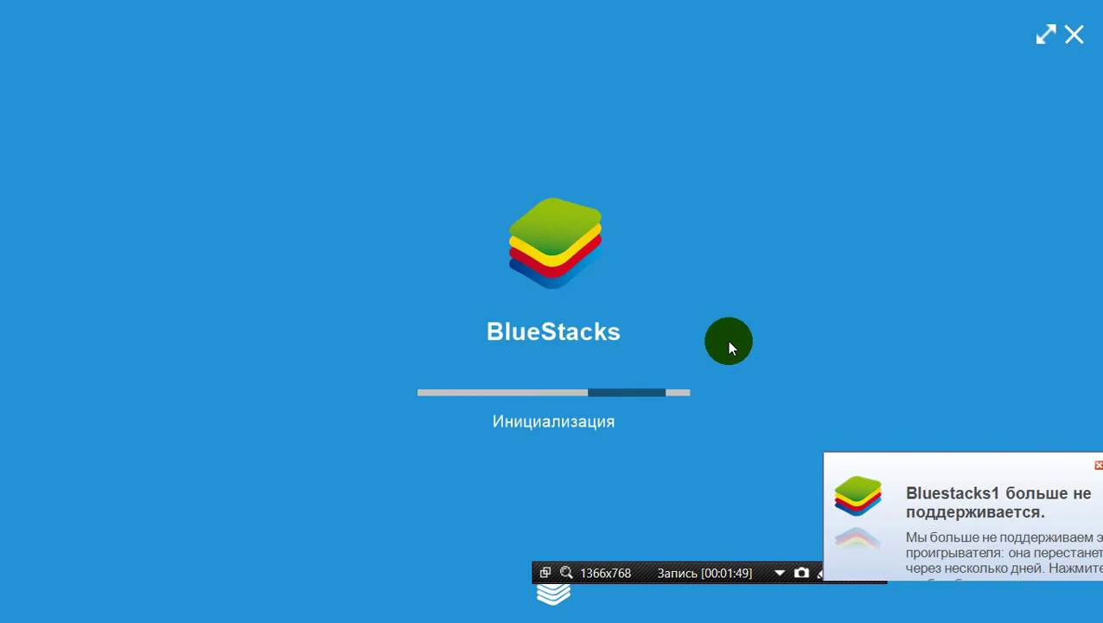
{"action": "left_click", "coordinate": [642, 331]}
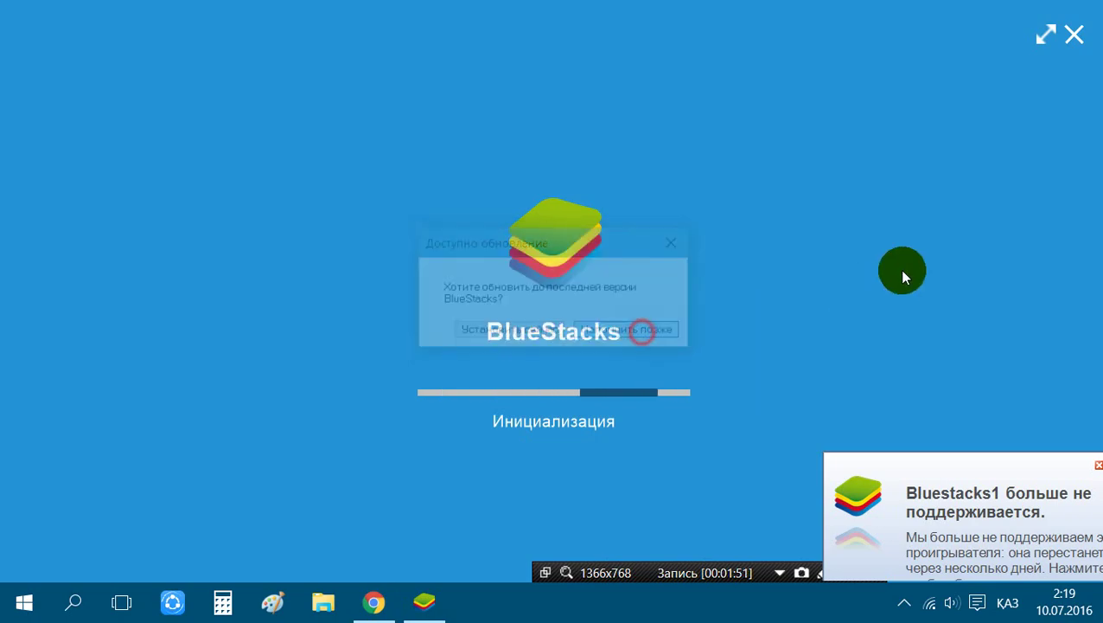
{"action": "left_click", "coordinate": [1074, 34]}
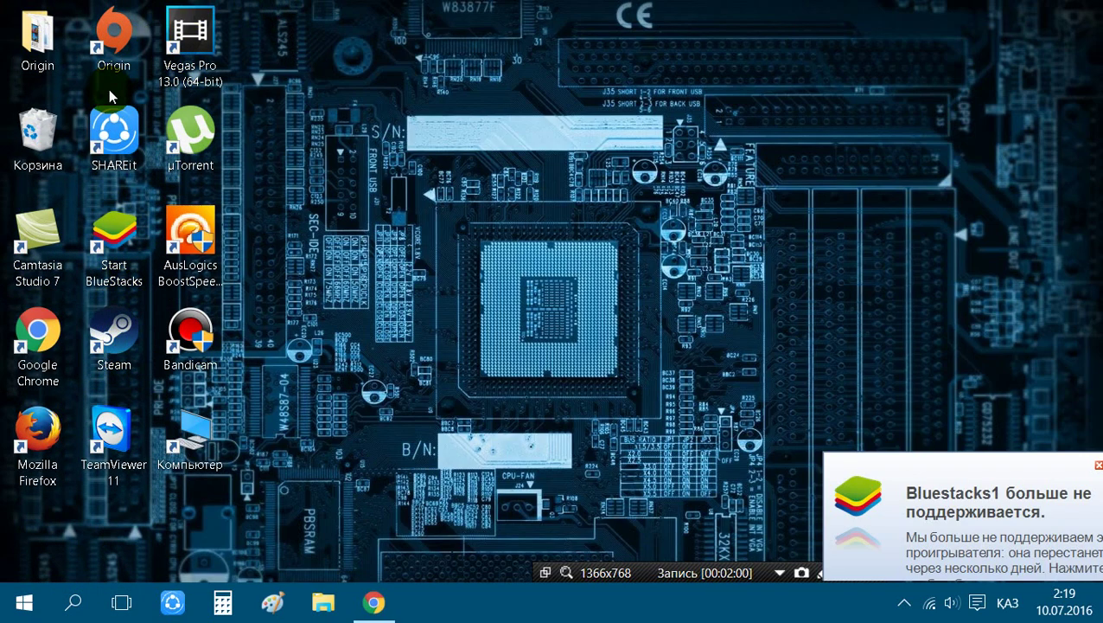
- Open TeamViewer, highlight this computer's ID and password fields in the remote control window, and close it
{"action": "double_click", "coordinate": [114, 432]}
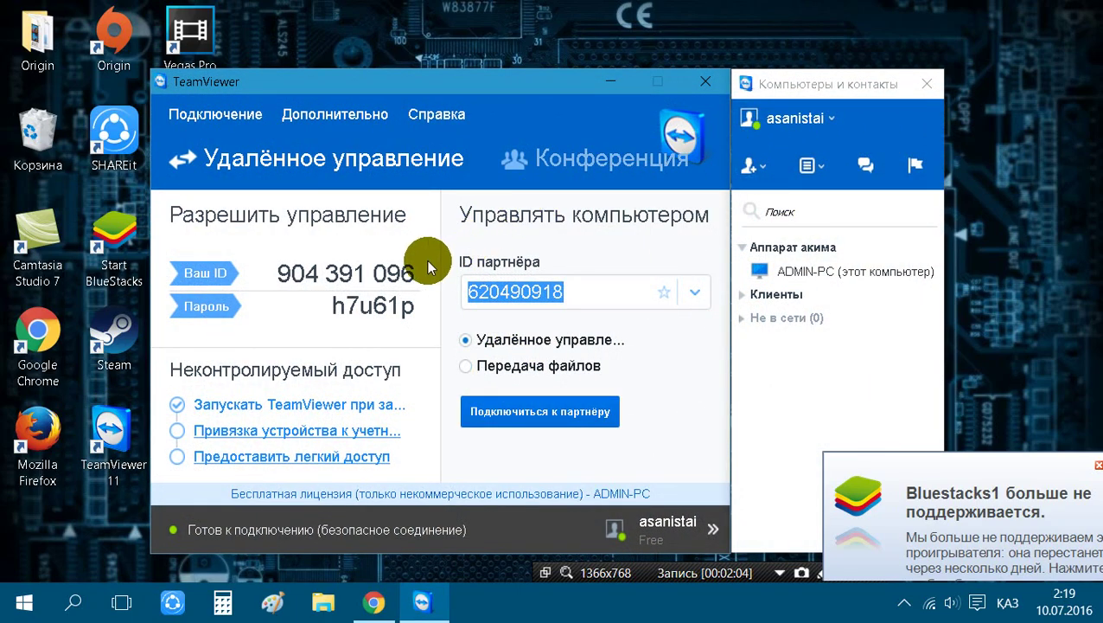
{"action": "mouse_move", "coordinate": [413, 271]}
{"action": "left_mouse_down"}
{"action": "mouse_move", "coordinate": [272, 272]}
{"action": "mouse_move", "coordinate": [429, 273]}
{"action": "left_mouse_up"}
{"action": "left_click", "coordinate": [272, 273]}
{"action": "left_click", "coordinate": [403, 303]}
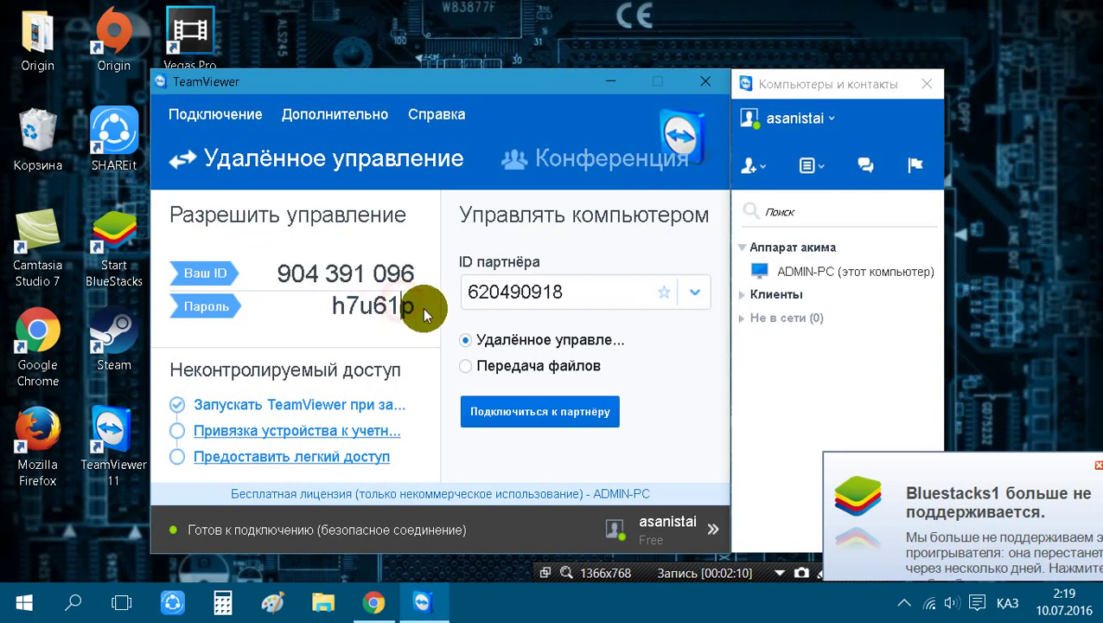
{"action": "left_click_drag", "start_coordinate": [332, 308], "coordinate": [431, 306]}
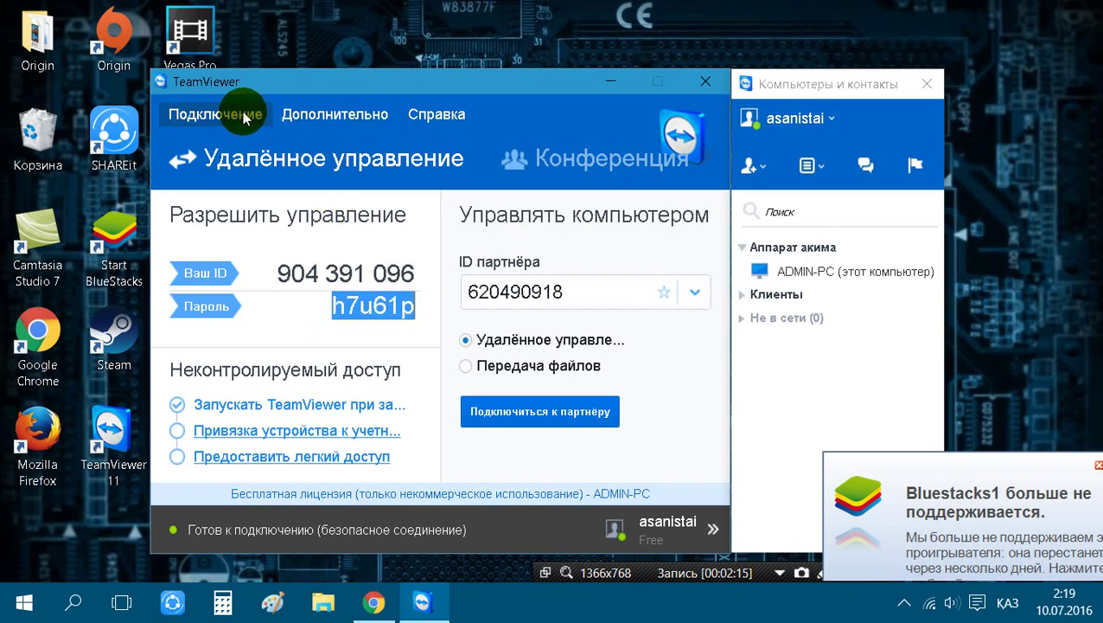
{"action": "left_click_drag", "start_coordinate": [279, 273], "coordinate": [413, 273]}
{"action": "left_click_drag", "start_coordinate": [325, 306], "coordinate": [430, 307]}
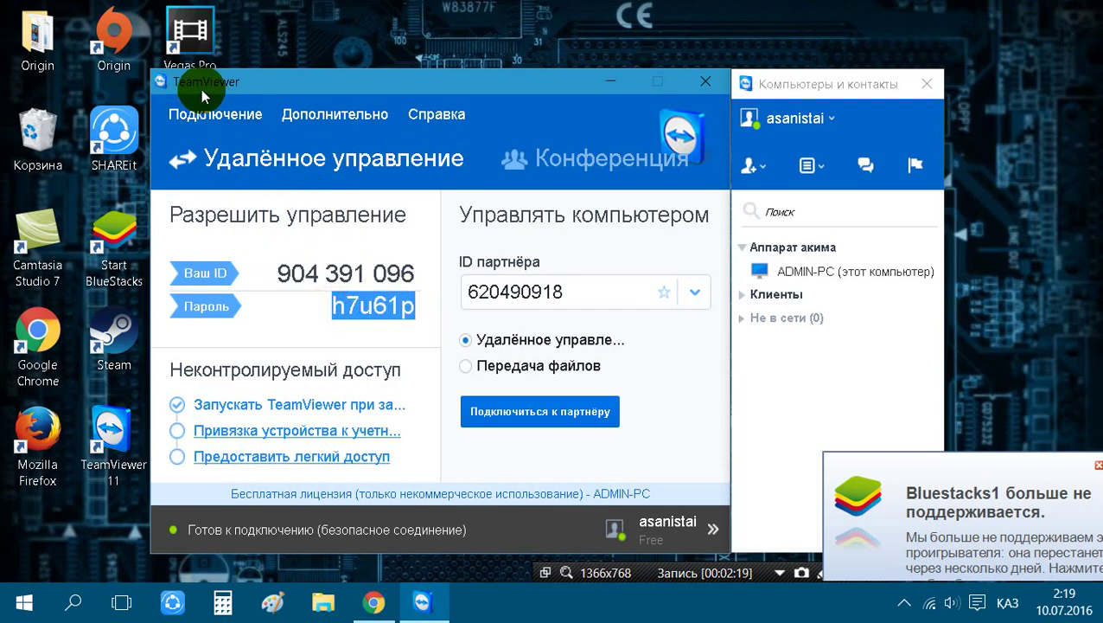
{"action": "left_click", "coordinate": [713, 85]}
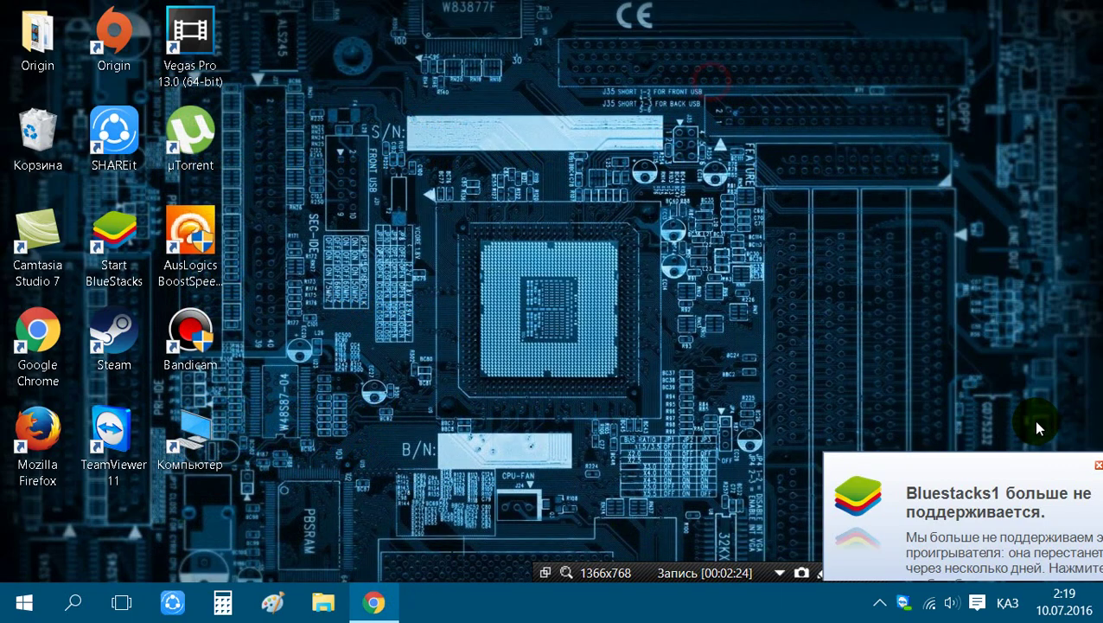
- Dismiss the BlueStacks end-of-support notification
{"action": "left_click", "coordinate": [1086, 472]}
{"action": "left_click", "coordinate": [1085, 469]}
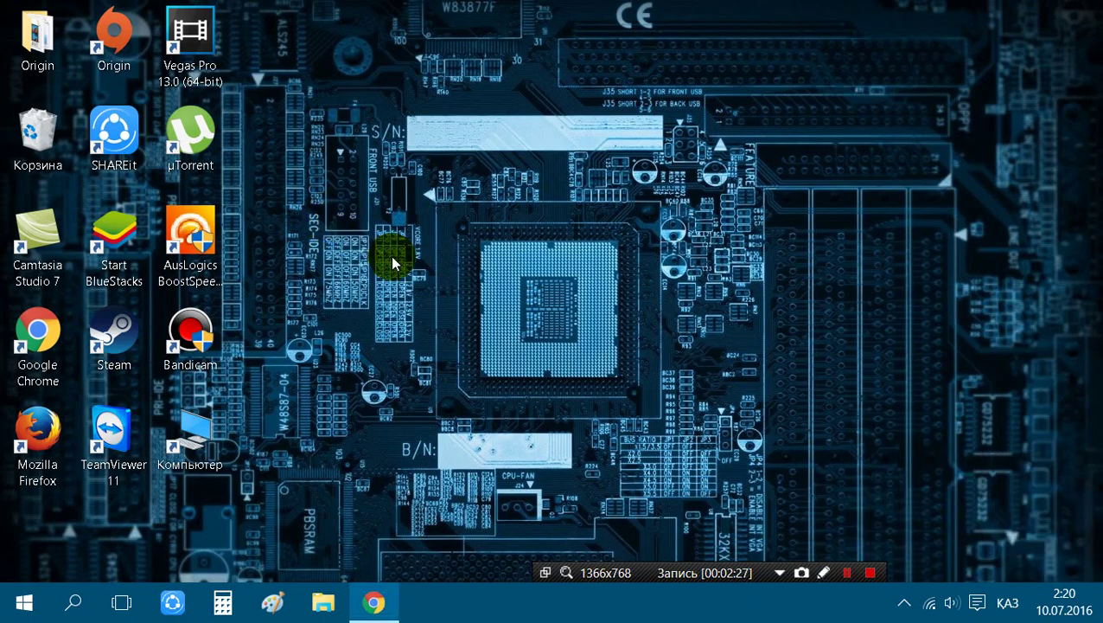
{"action": "double_click", "coordinate": [203, 142]}
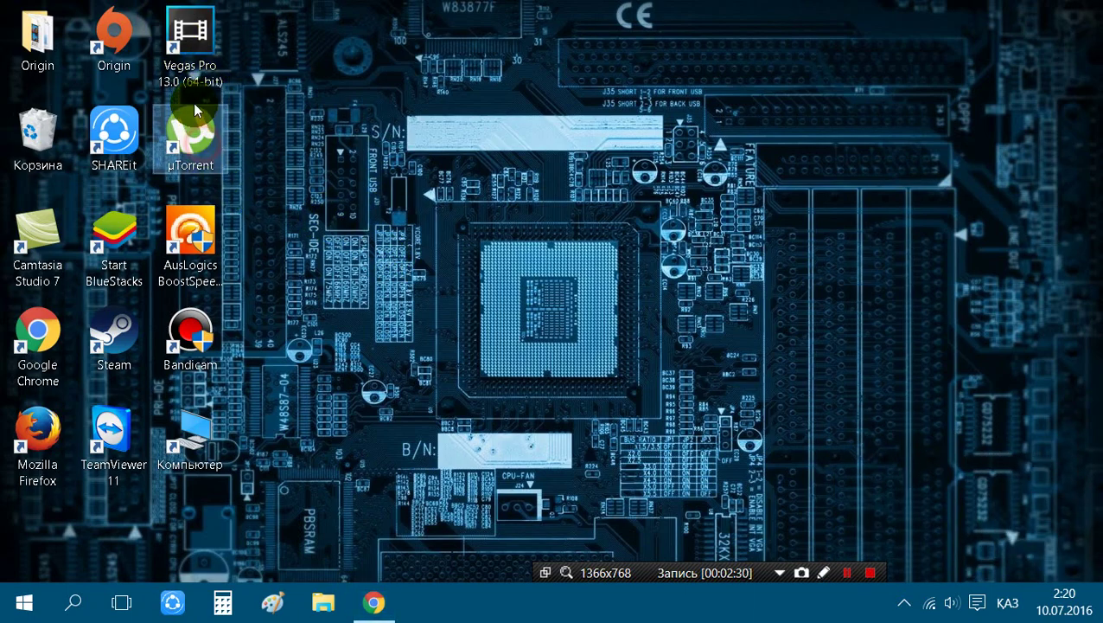
{"action": "right_click", "coordinate": [508, 21]}
{"action": "left_click", "coordinate": [546, 69]}
{"action": "right_click", "coordinate": [273, 10]}
{"action": "left_click", "coordinate": [349, 66]}
{"action": "right_click", "coordinate": [377, 7]}
{"action": "left_click", "coordinate": [401, 61]}
{"action": "right_click", "coordinate": [341, 14]}
{"action": "left_click", "coordinate": [407, 78]}
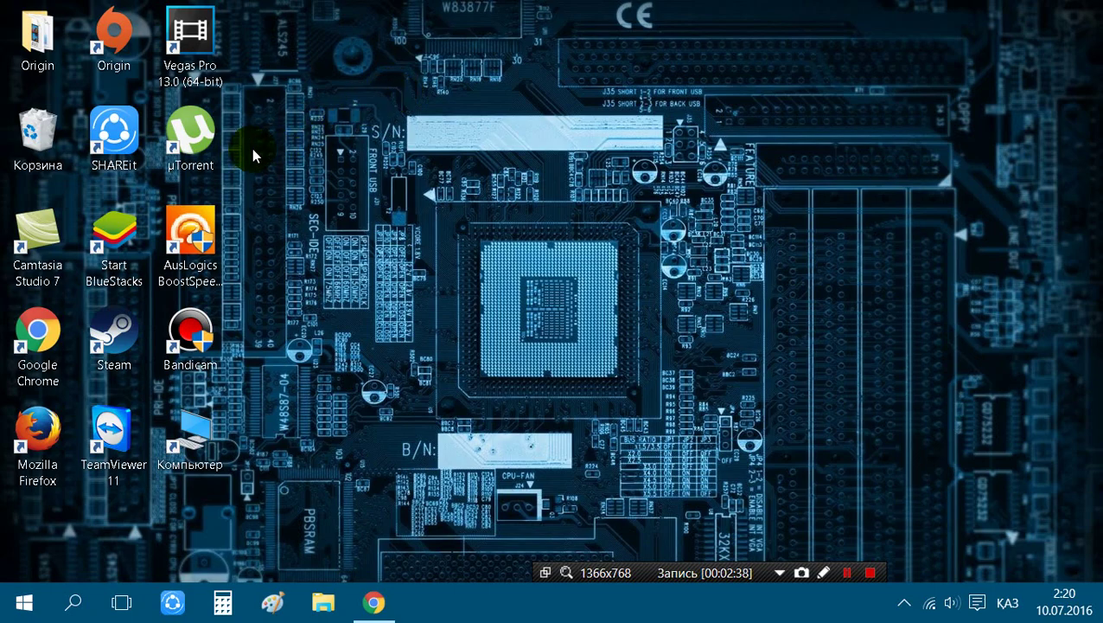
{"action": "right_click", "coordinate": [311, 5]}
{"action": "left_click", "coordinate": [399, 66]}
{"action": "right_click", "coordinate": [394, 67]}
{"action": "left_click", "coordinate": [483, 138]}
- Open Auslogics BoostSpeed and start a full PC scan, skipping the request to close running applications
{"action": "double_click", "coordinate": [194, 250]}
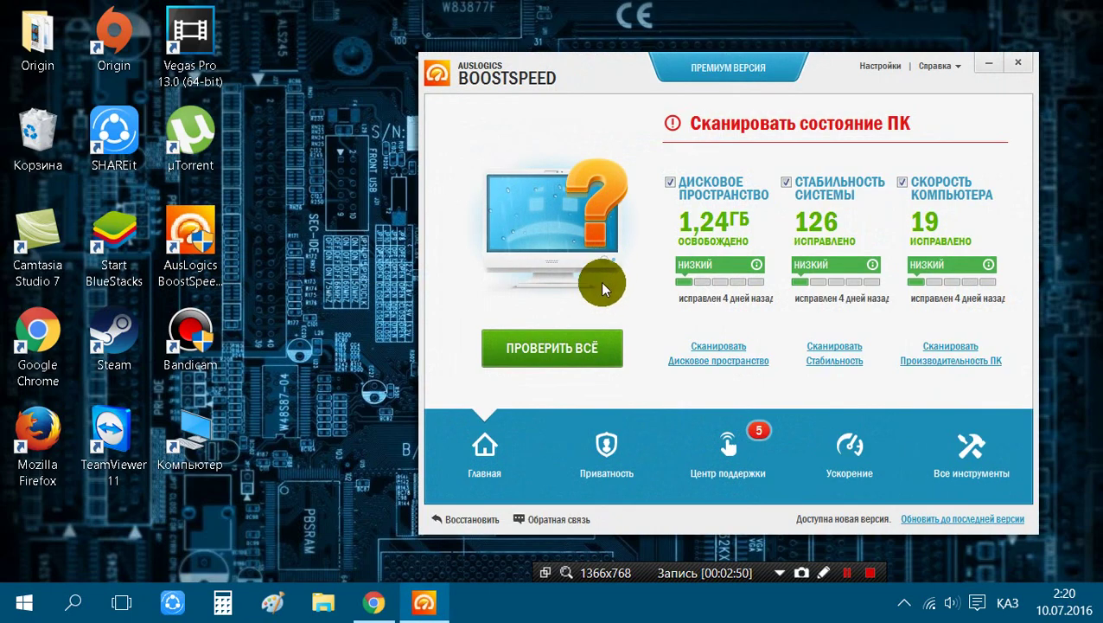
{"action": "left_click", "coordinate": [581, 347]}
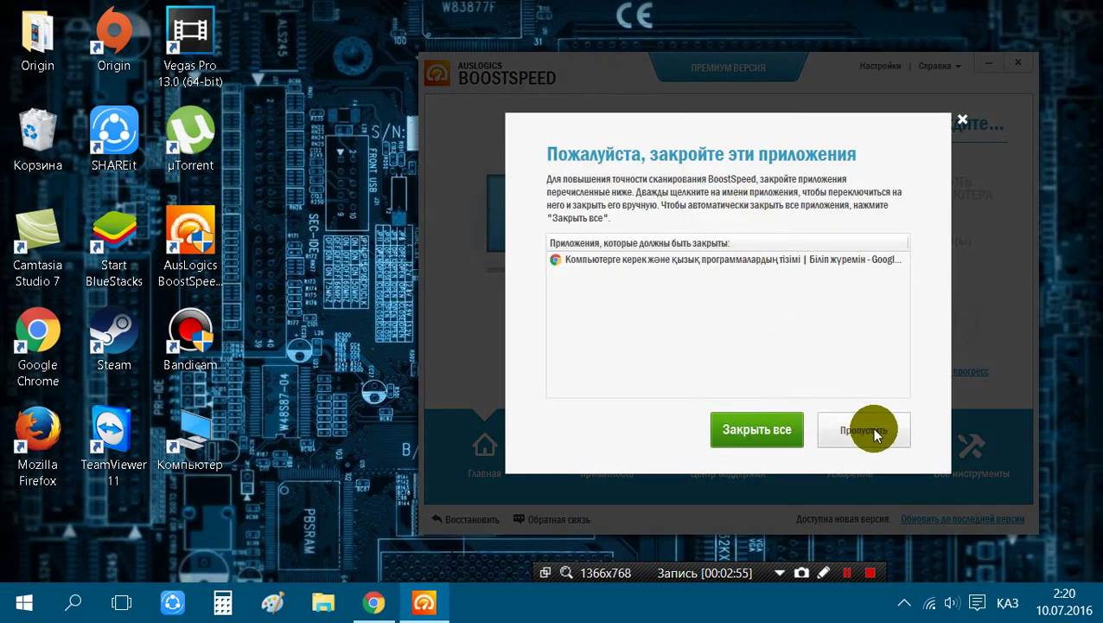
{"action": "left_click", "coordinate": [869, 430]}
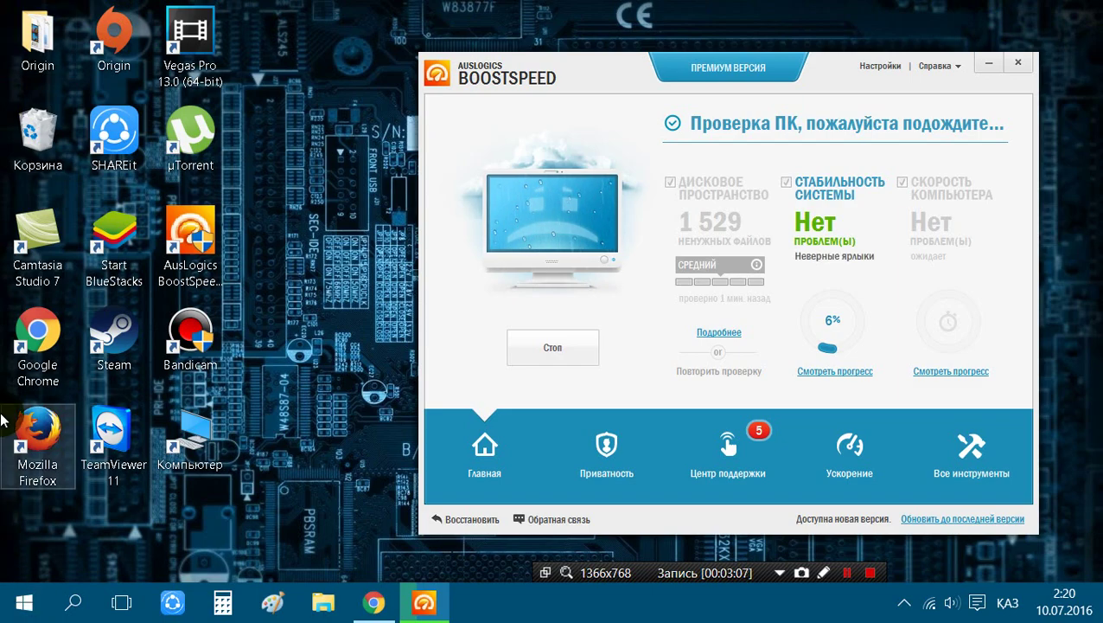
- Browse the full list of installed applications and expand the 7-Zip folder
{"action": "left_click", "coordinate": [6, 612]}
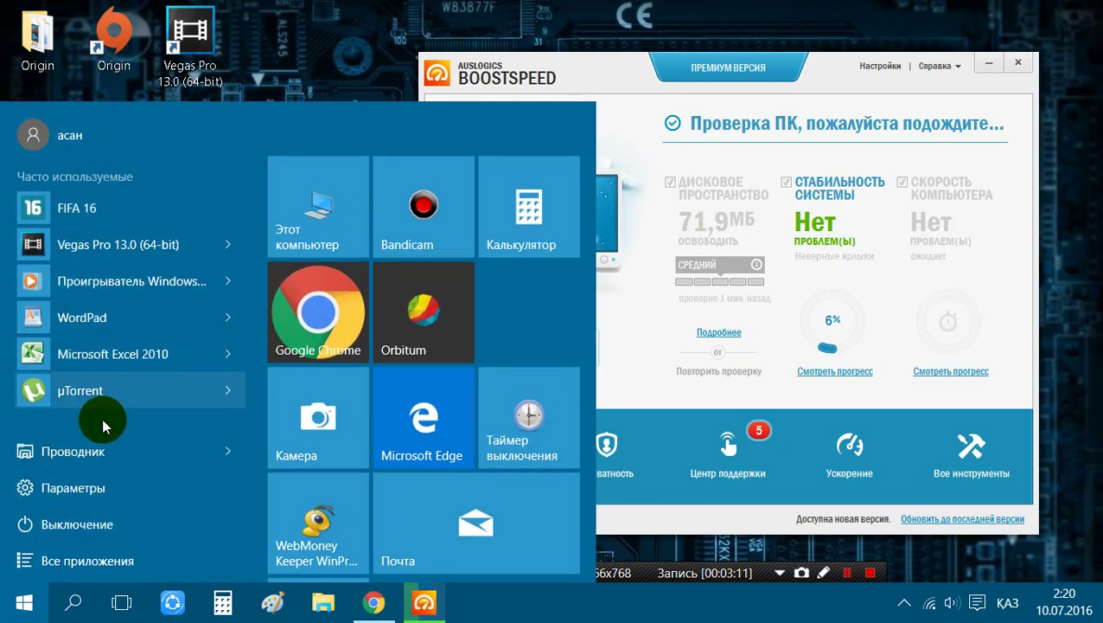
{"action": "left_click", "coordinate": [102, 562]}
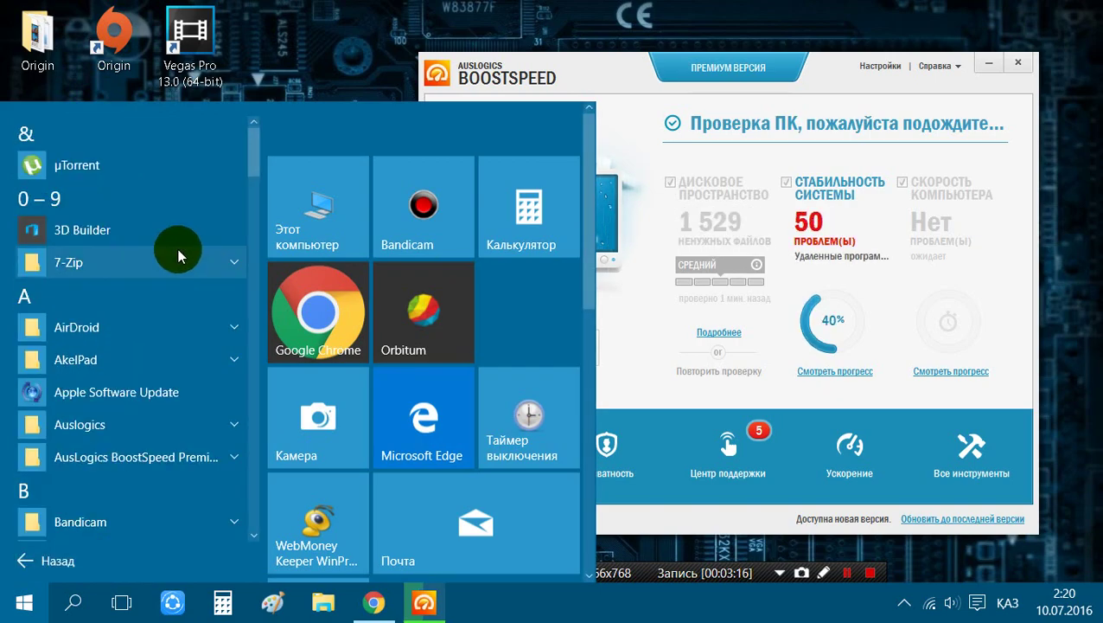
{"action": "scroll", "coordinate": [177, 251], "scroll_direction": "down", "scroll_amount": 1}
{"action": "left_click", "coordinate": [179, 263]}
{"action": "left_click", "coordinate": [179, 263]}
{"action": "scroll", "coordinate": [179, 260], "scroll_direction": "down", "scroll_amount": 1}
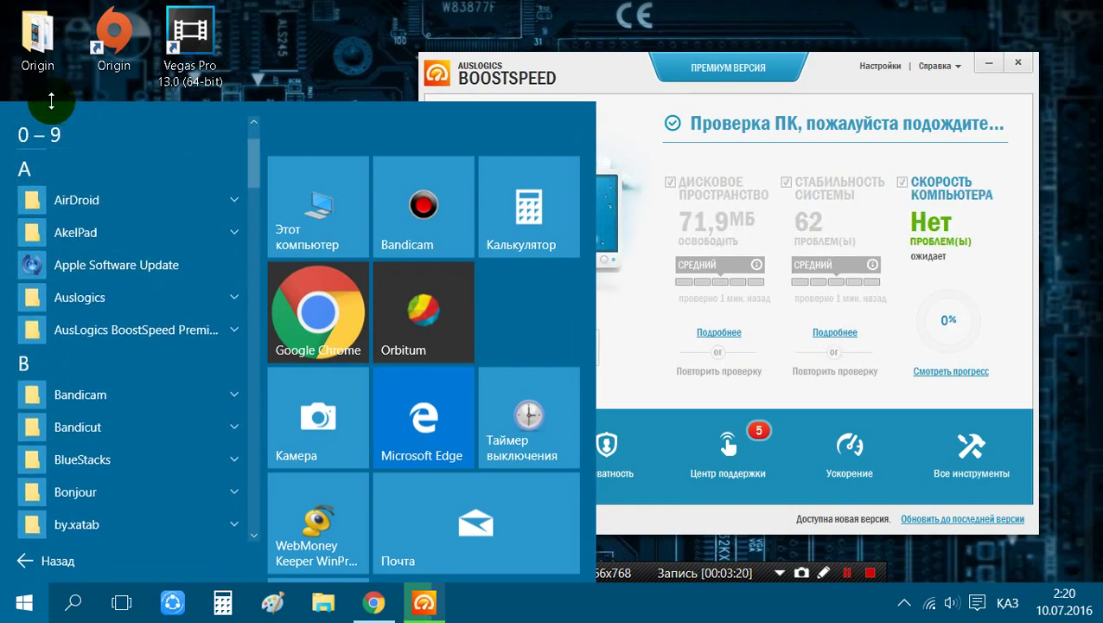
{"action": "scroll", "coordinate": [153, 192], "scroll_direction": "up", "scroll_amount": 2}
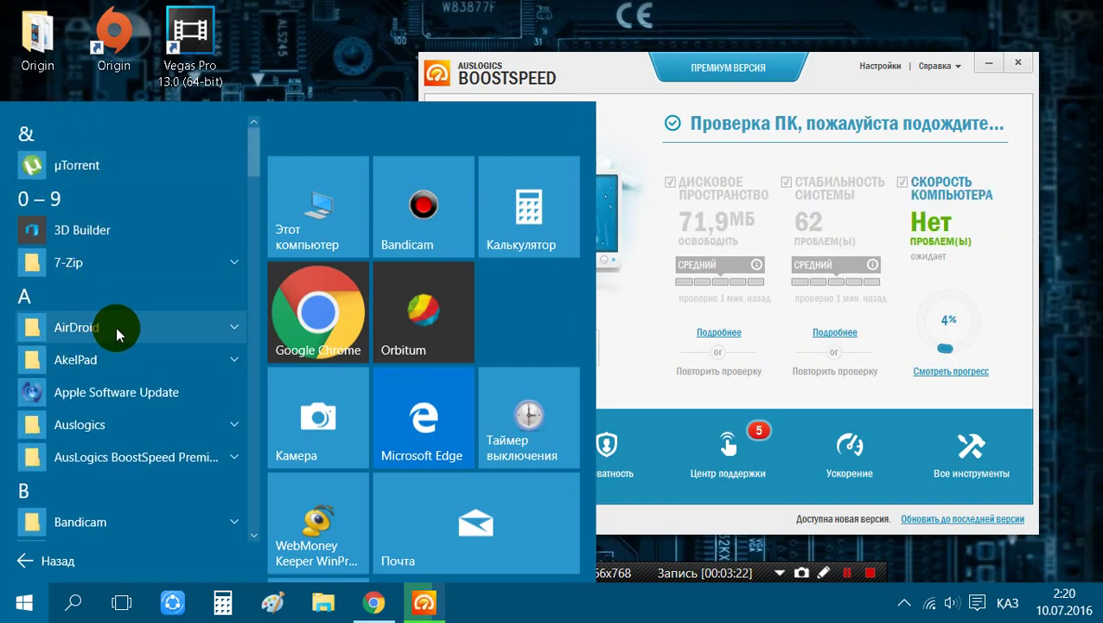
{"action": "scroll", "coordinate": [118, 335], "scroll_direction": "down", "scroll_amount": 1}
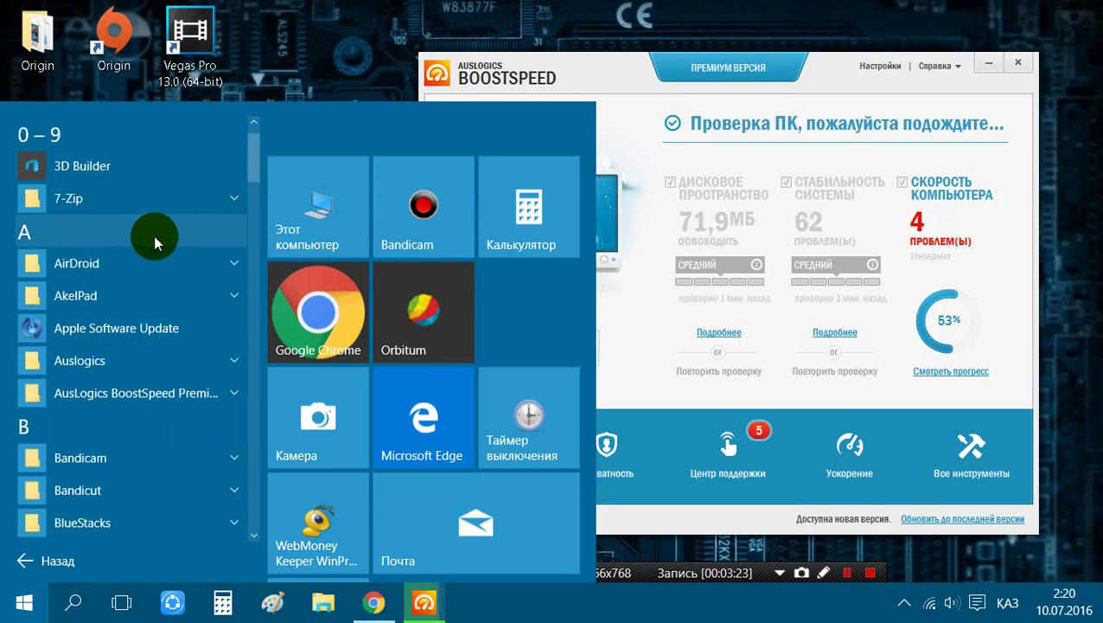
{"action": "left_click", "coordinate": [150, 199]}
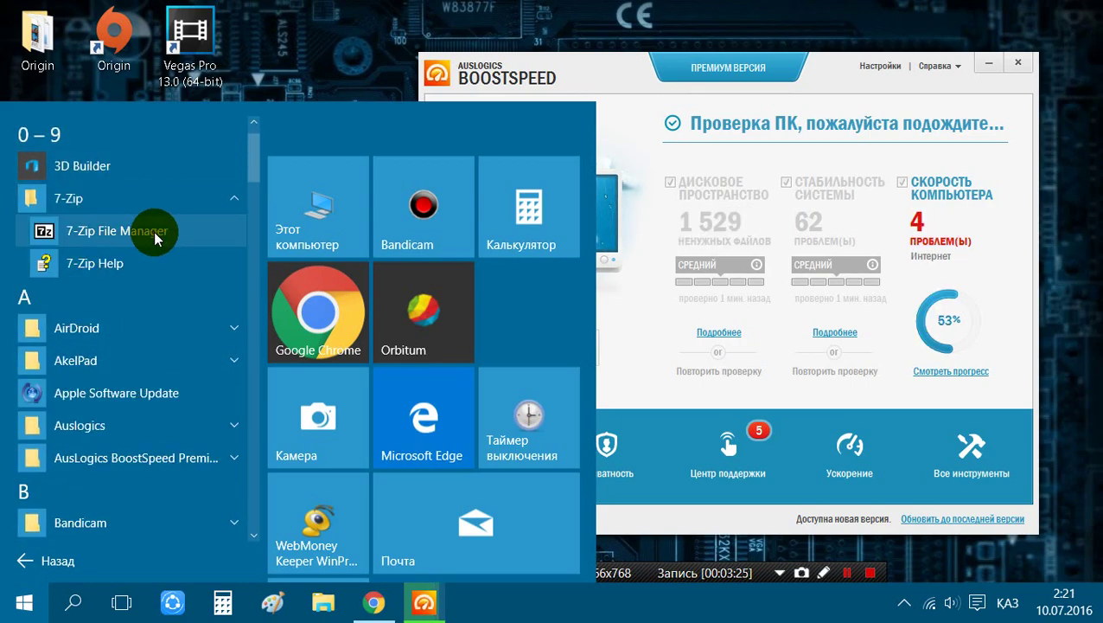
- Open AkelPad from the installed applications, enter the sample text "попрблппбоии", and close the editor without saving
{"action": "scroll", "coordinate": [153, 231], "scroll_direction": "down", "scroll_amount": 1}
{"action": "left_click", "coordinate": [142, 296]}
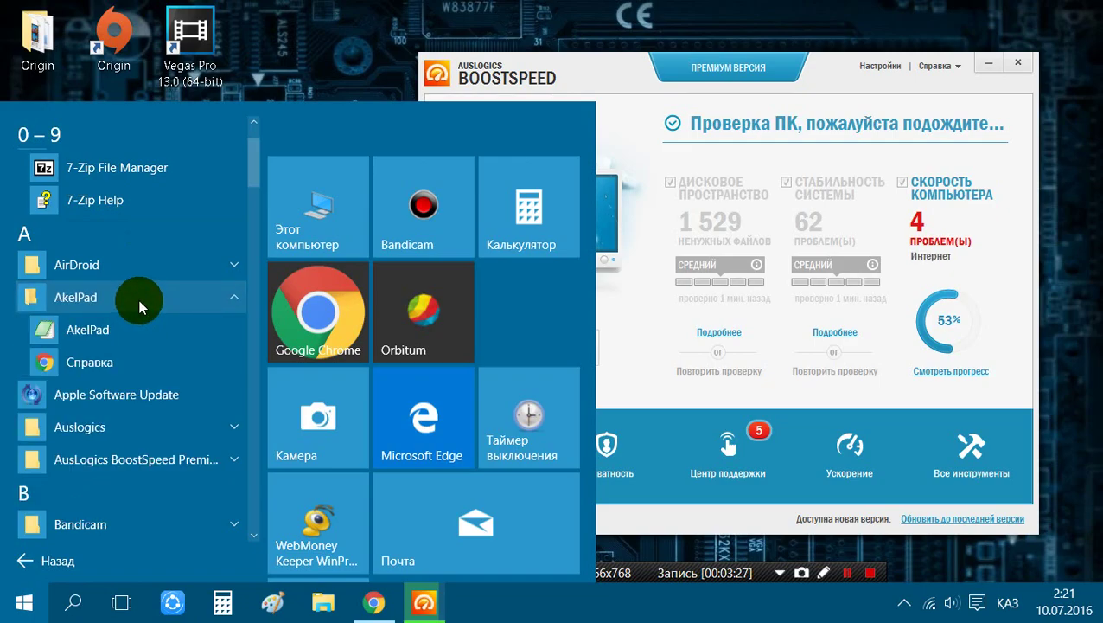
{"action": "left_click", "coordinate": [172, 340]}
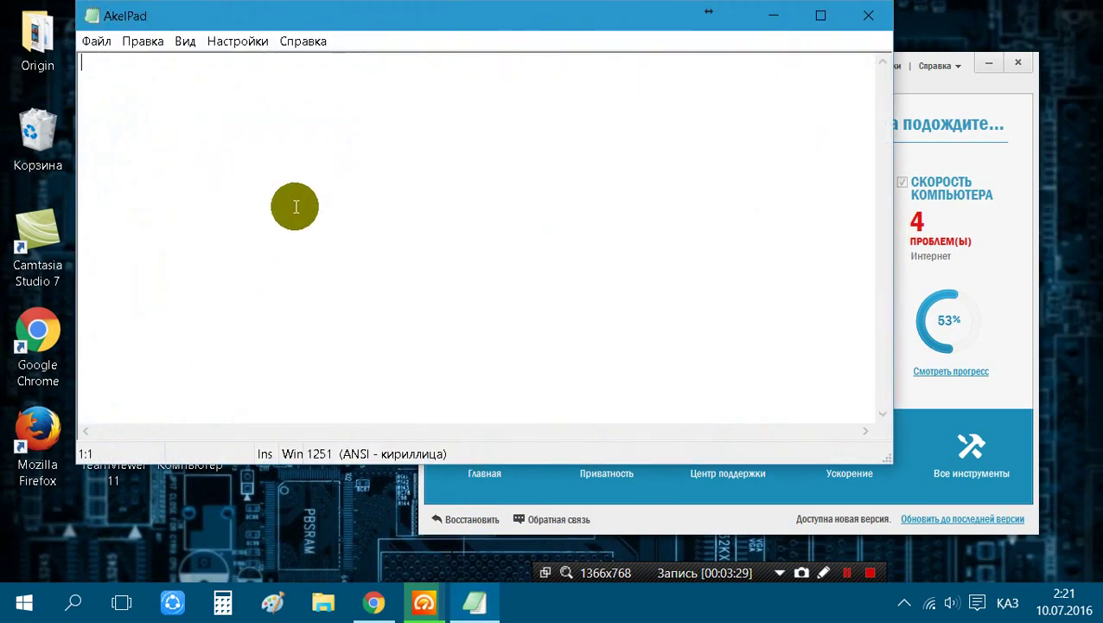
{"action": "left_click", "coordinate": [443, 225]}
{"action": "type", "text": "попрбллппбоии"}
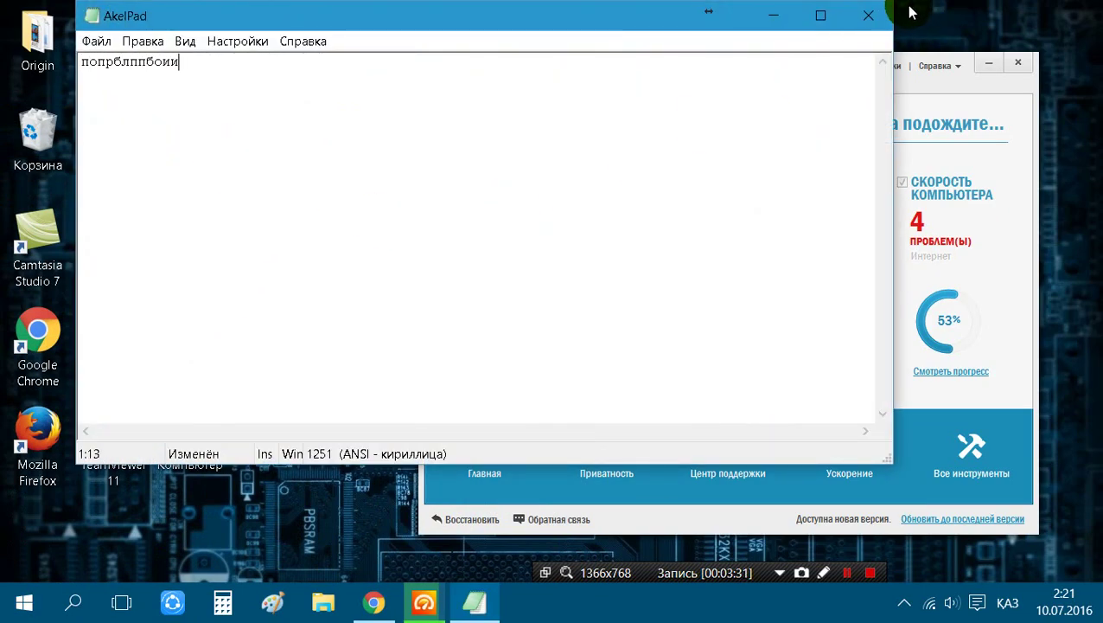
{"action": "left_click", "coordinate": [882, 17]}
{"action": "left_click", "coordinate": [589, 380]}
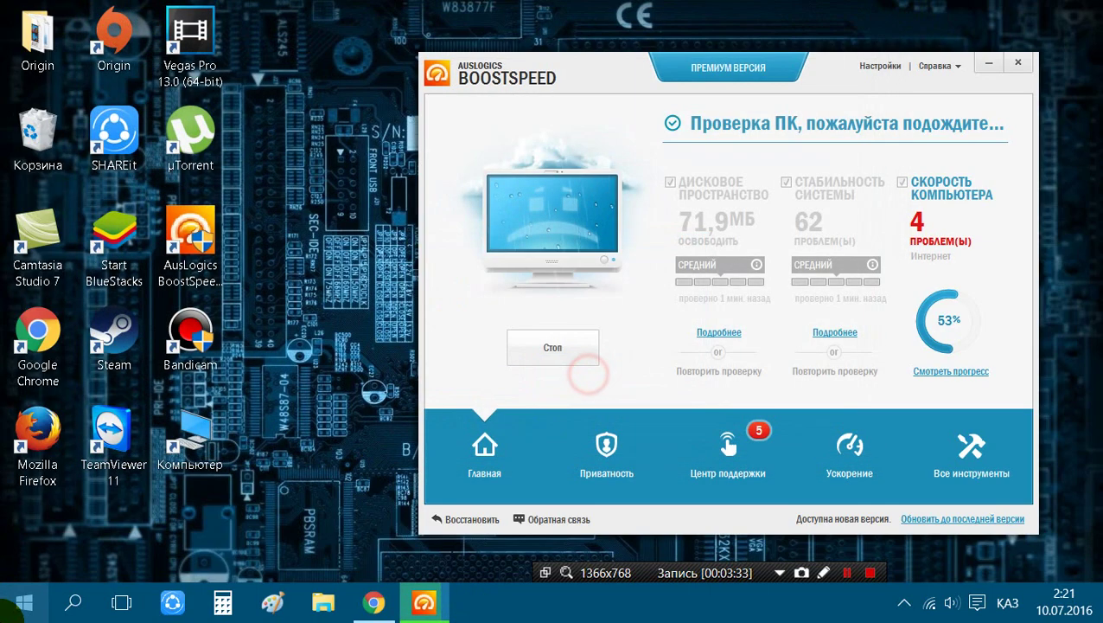
- Look through the installed applications list from A down to the B, C and D entries
{"action": "key", "text": "super"}
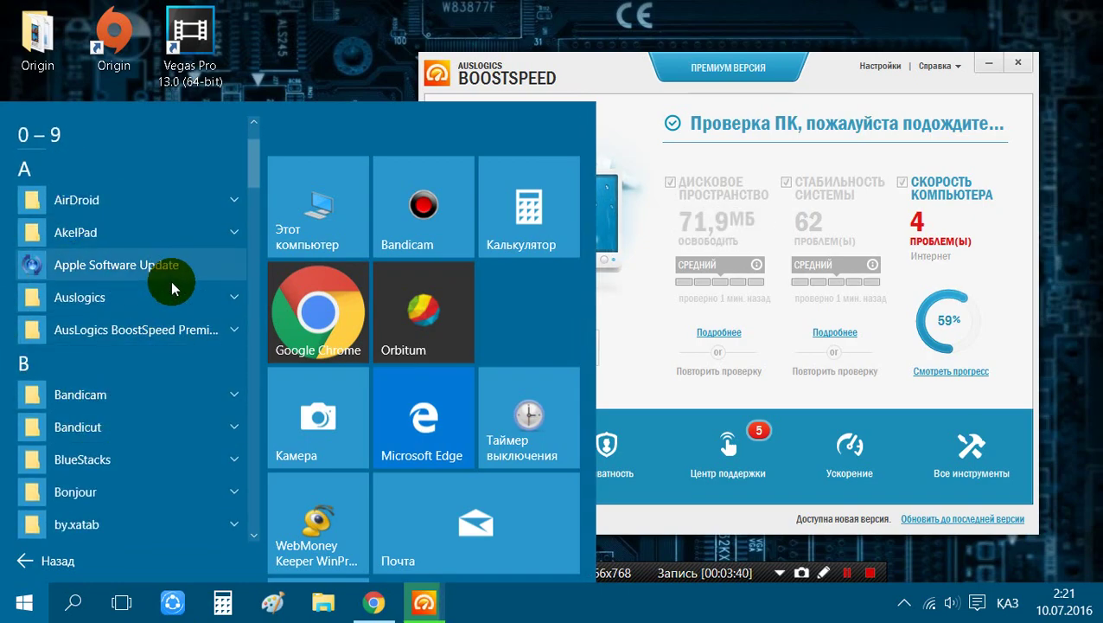
{"action": "scroll", "coordinate": [87, 294], "scroll_direction": "down", "scroll_amount": 1}
{"action": "scroll", "coordinate": [70, 298], "scroll_direction": "down", "scroll_amount": 2}
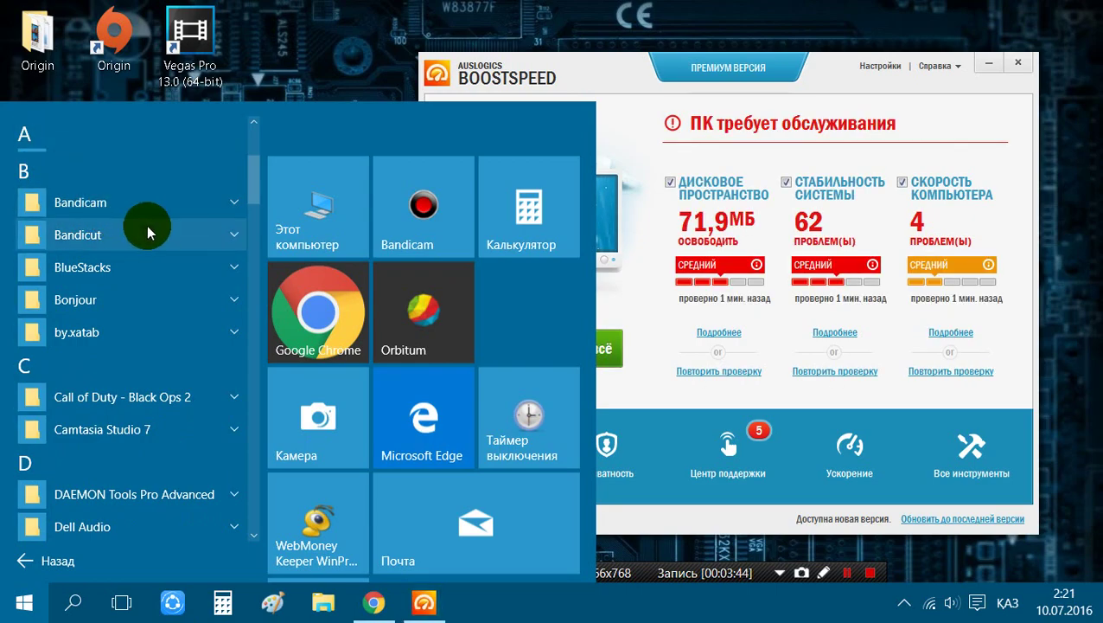
- Return to BoostSpeed and fix all the problems found by the scan
{"action": "left_click", "coordinate": [697, 142]}
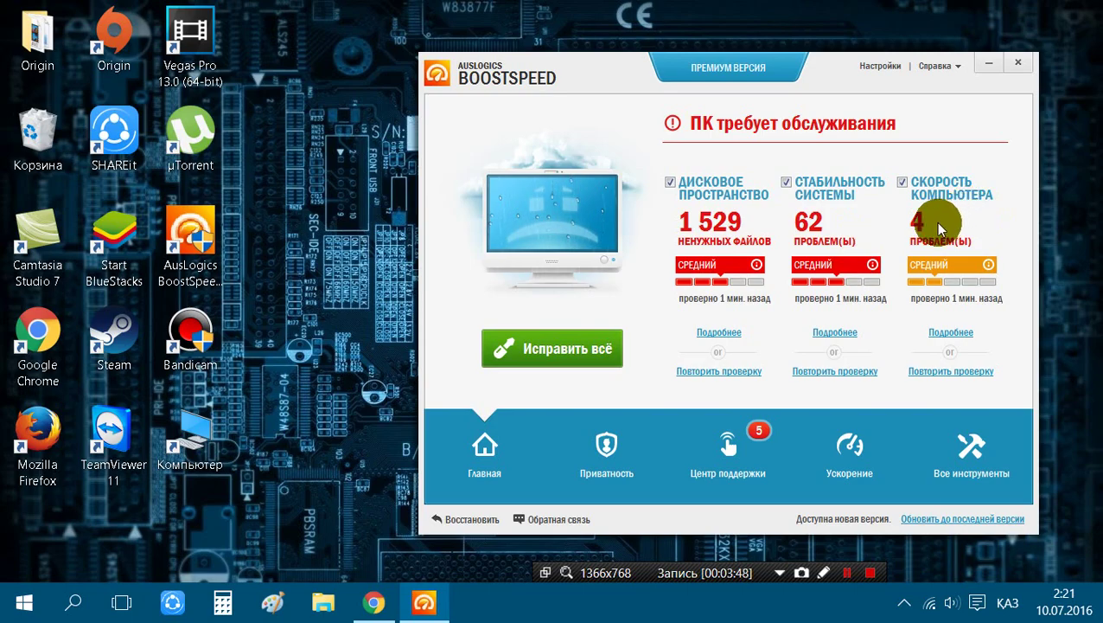
{"action": "left_click", "coordinate": [603, 339]}
- Open the full list of installed applications and look through the entries from A to C while the BoostSpeed repair runs
{"action": "left_click", "coordinate": [7, 609]}
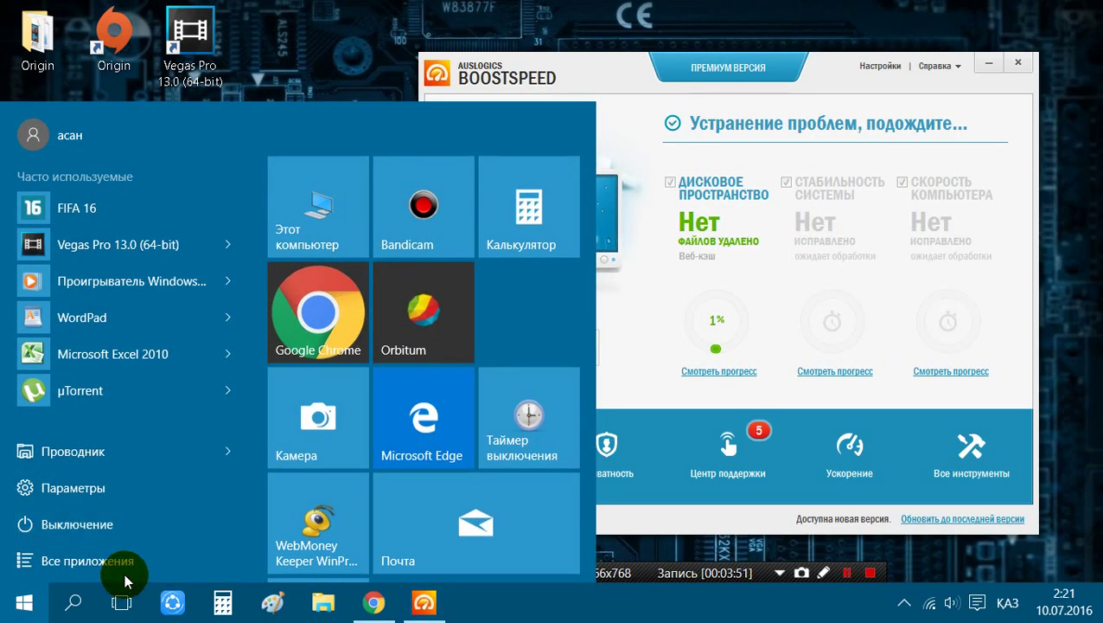
{"action": "left_click", "coordinate": [122, 587]}
{"action": "scroll", "coordinate": [208, 268], "scroll_direction": "down", "scroll_amount": 2}
{"action": "scroll", "coordinate": [207, 264], "scroll_direction": "down", "scroll_amount": 1}
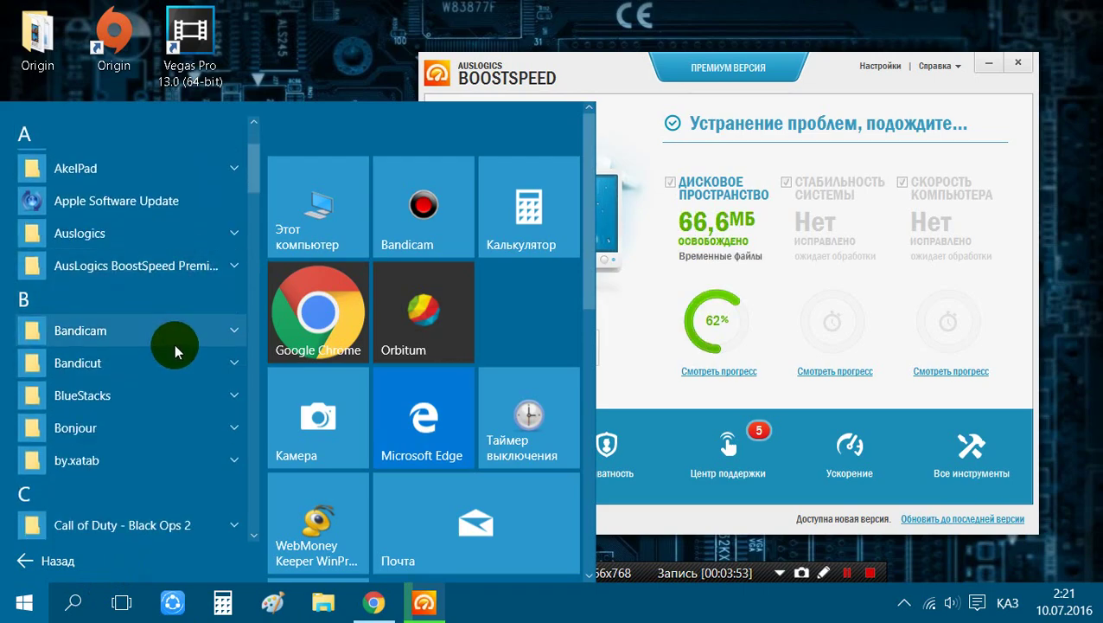
{"action": "scroll", "coordinate": [178, 345], "scroll_direction": "down", "scroll_amount": 1}
{"action": "left_click", "coordinate": [176, 301]}
{"action": "scroll", "coordinate": [172, 299], "scroll_direction": "down", "scroll_amount": 1}
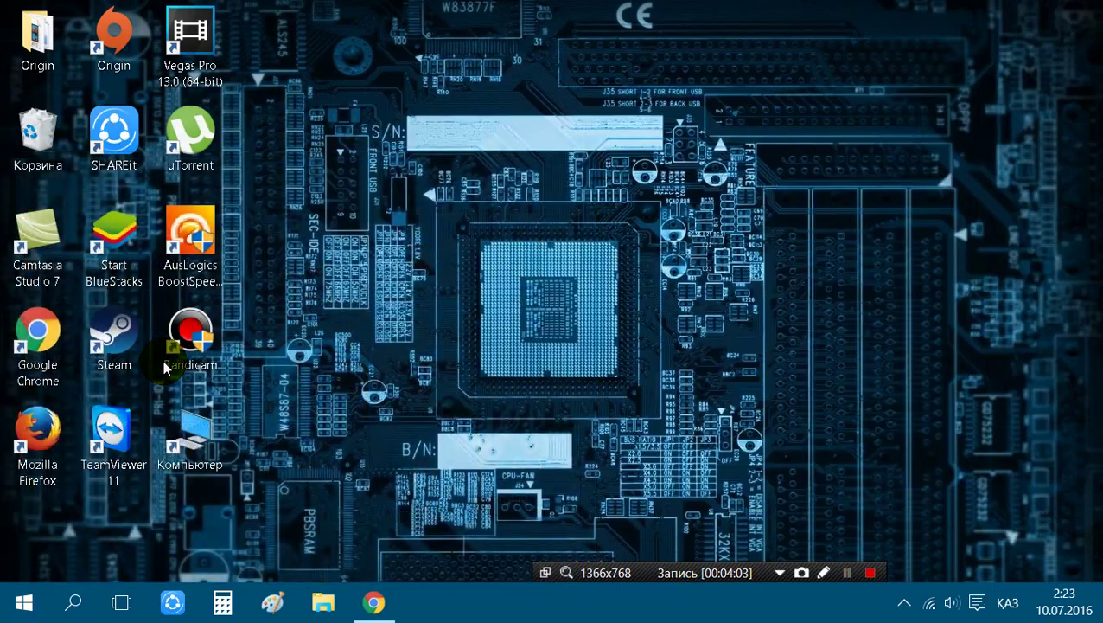
{"action": "key", "text": "super"}
{"action": "type", "text": "1"}
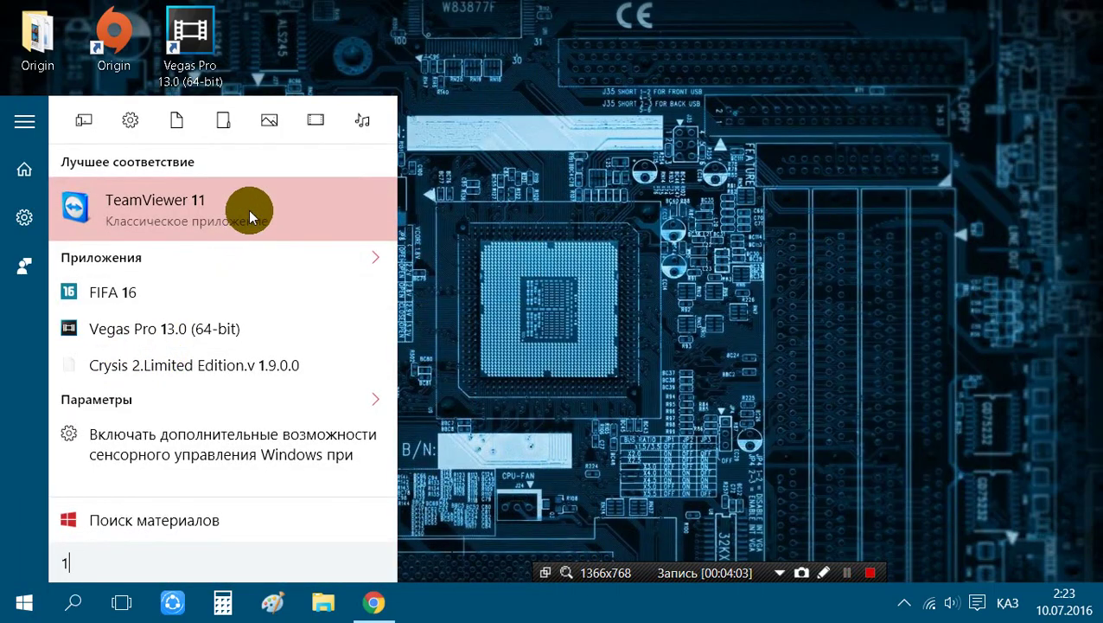
{"action": "left_click", "coordinate": [12, 610]}
{"action": "left_click", "coordinate": [13, 609]}
- Browse the full list of installed applications to the D entries and expand the DAEMON Tools Pro Advanced folder
{"action": "left_click", "coordinate": [12, 610]}
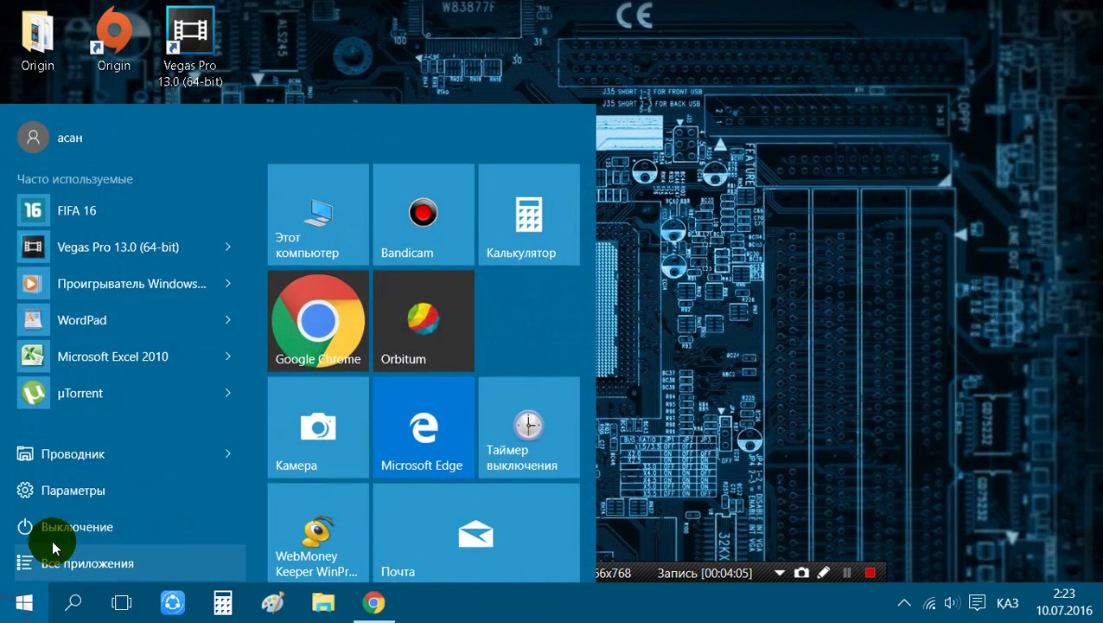
{"action": "left_click", "coordinate": [50, 554]}
{"action": "scroll", "coordinate": [130, 358], "scroll_direction": "down", "scroll_amount": 3}
{"action": "scroll", "coordinate": [164, 366], "scroll_direction": "down", "scroll_amount": 4}
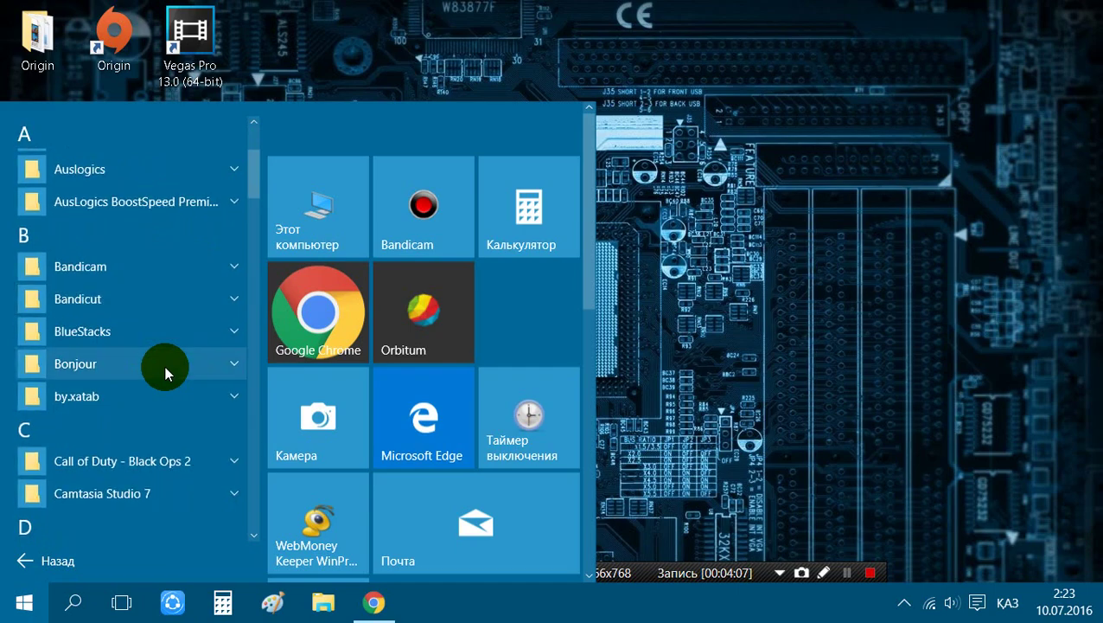
{"action": "scroll", "coordinate": [177, 382], "scroll_direction": "down", "scroll_amount": 1}
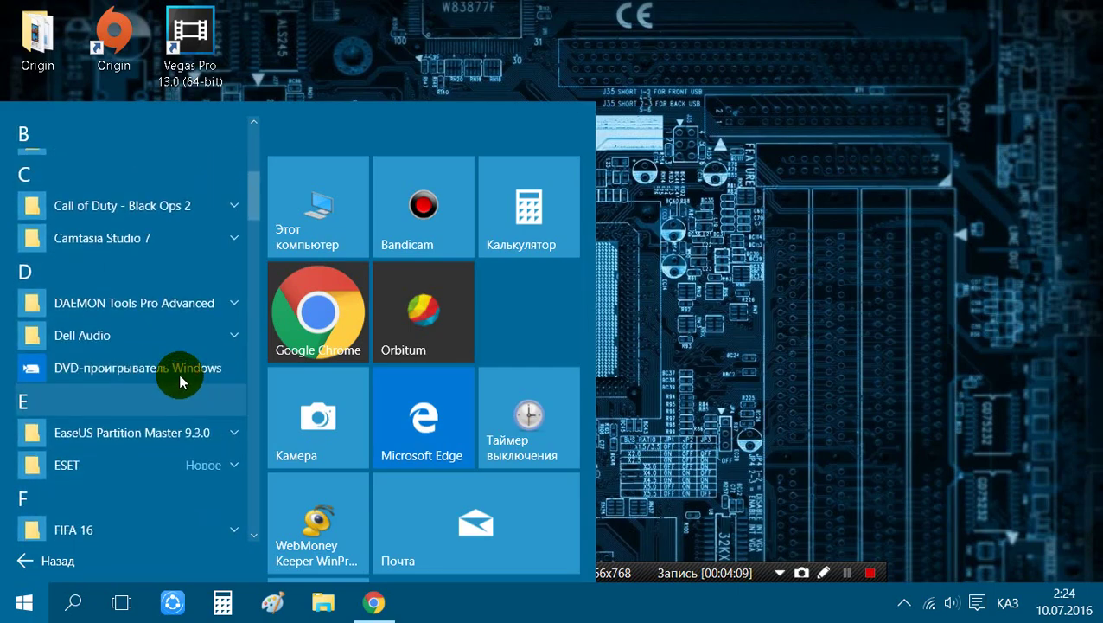
{"action": "left_click", "coordinate": [170, 312]}
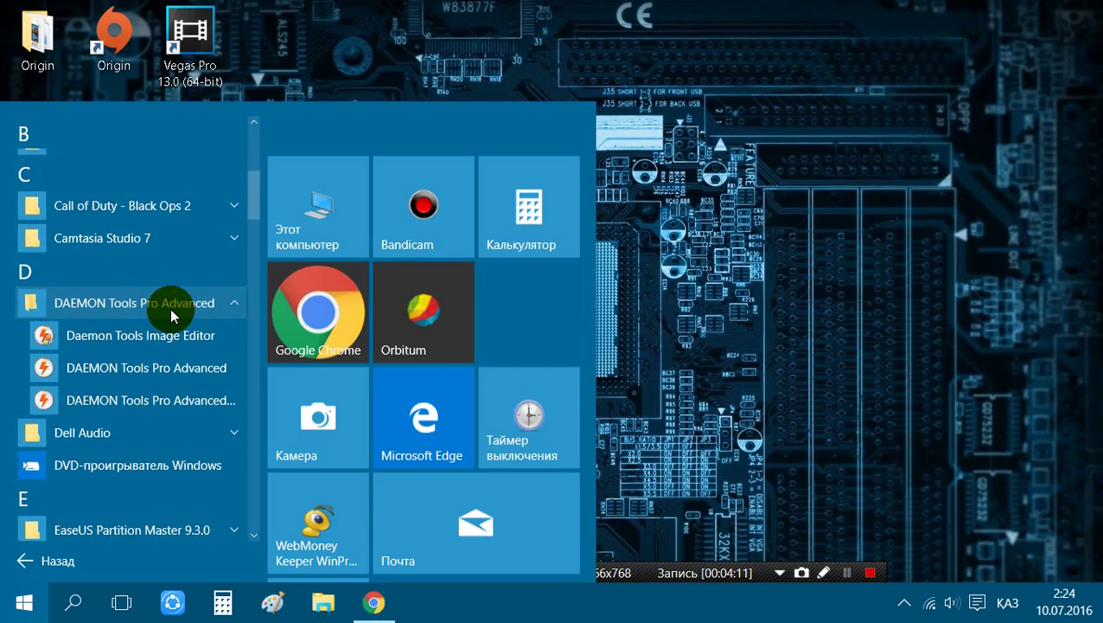
{"action": "scroll", "coordinate": [209, 302], "scroll_direction": "down", "scroll_amount": 2}
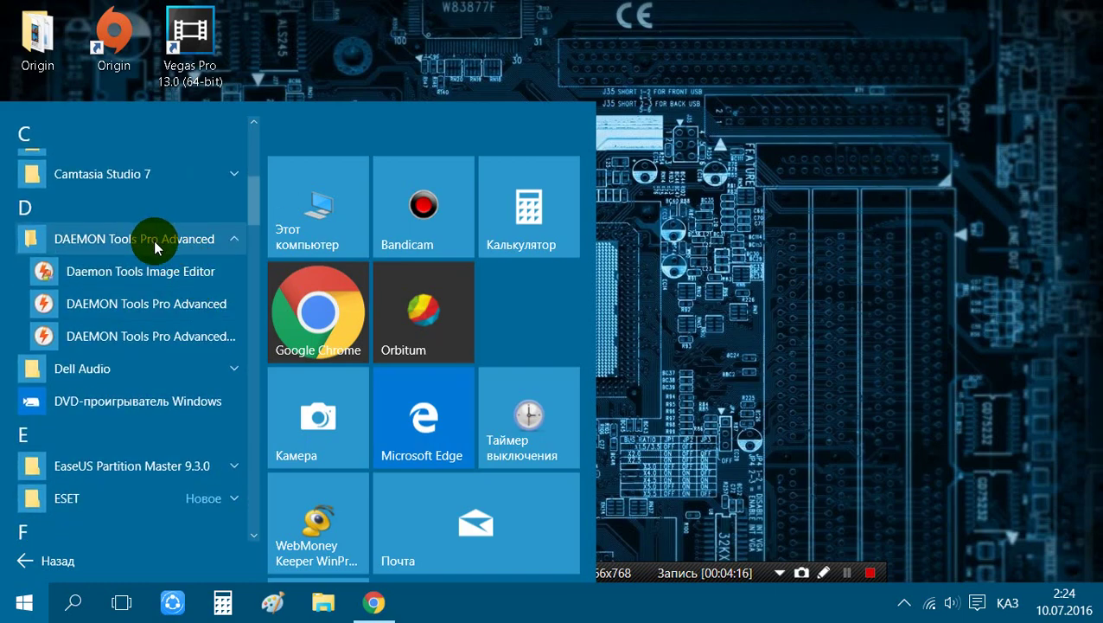
- Open This PC to view its BD-ROM drives, reveal the DAEMON Tools Pro tray icon, and return to the desktop
{"action": "left_click", "coordinate": [319, 226]}
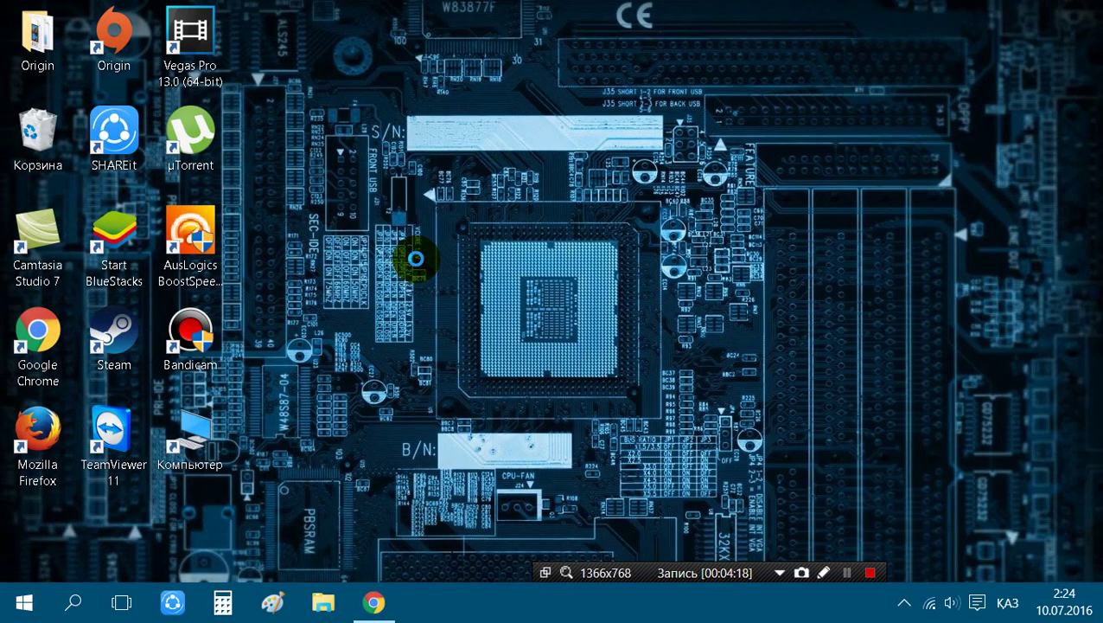
{"action": "scroll", "coordinate": [510, 346], "scroll_direction": "down", "scroll_amount": 1}
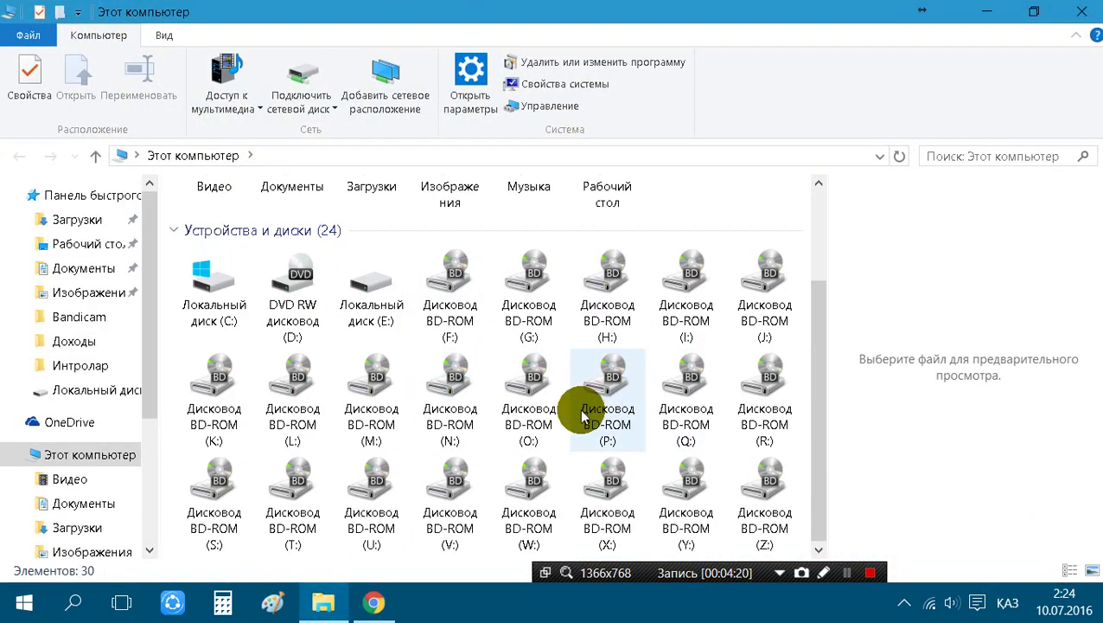
{"action": "left_click", "coordinate": [905, 601]}
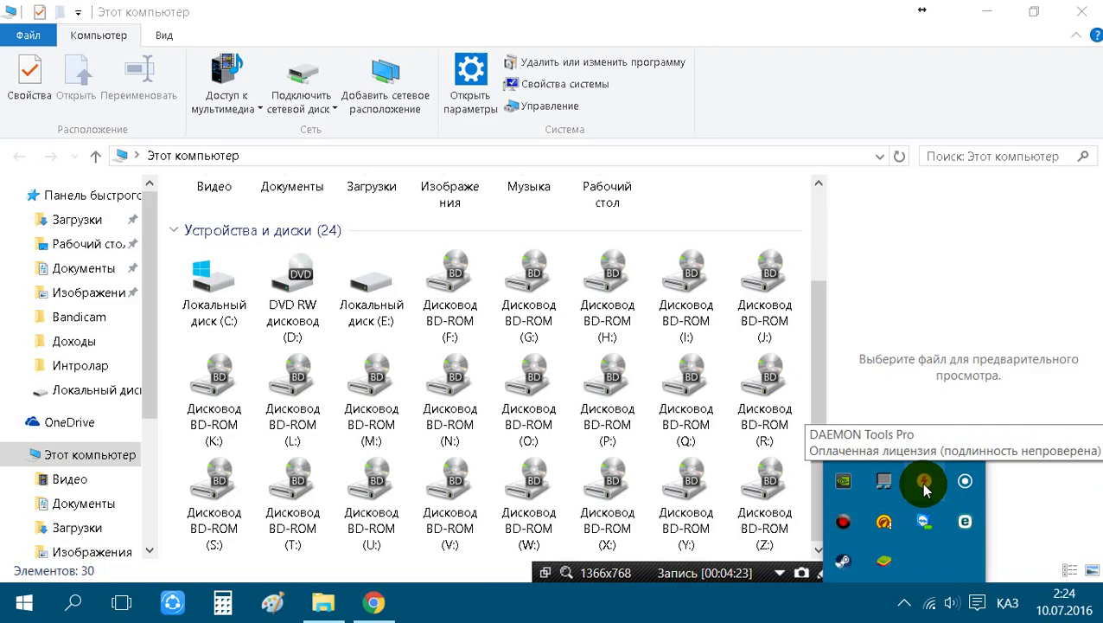
{"action": "key", "text": "super+d"}
- Browse the installed applications list down to the J entries, and expand and collapse the Java folder
{"action": "key", "text": "super"}
{"action": "type", "text": "1"}
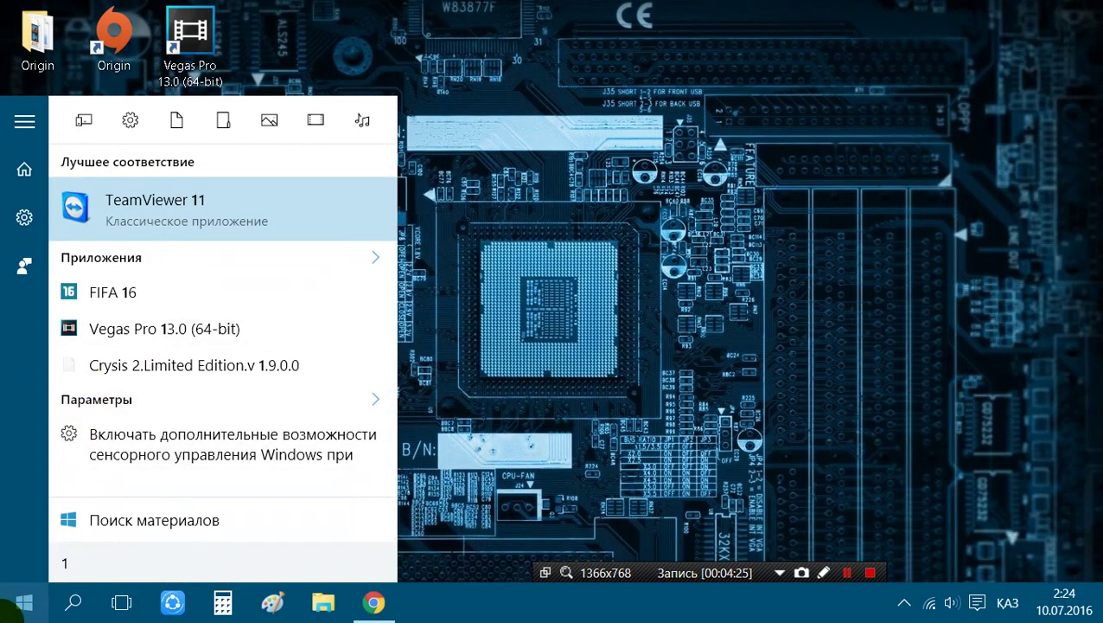
{"action": "left_click", "coordinate": [13, 605]}
{"action": "left_click", "coordinate": [34, 564]}
{"action": "scroll", "coordinate": [139, 355], "scroll_direction": "down", "scroll_amount": 6}
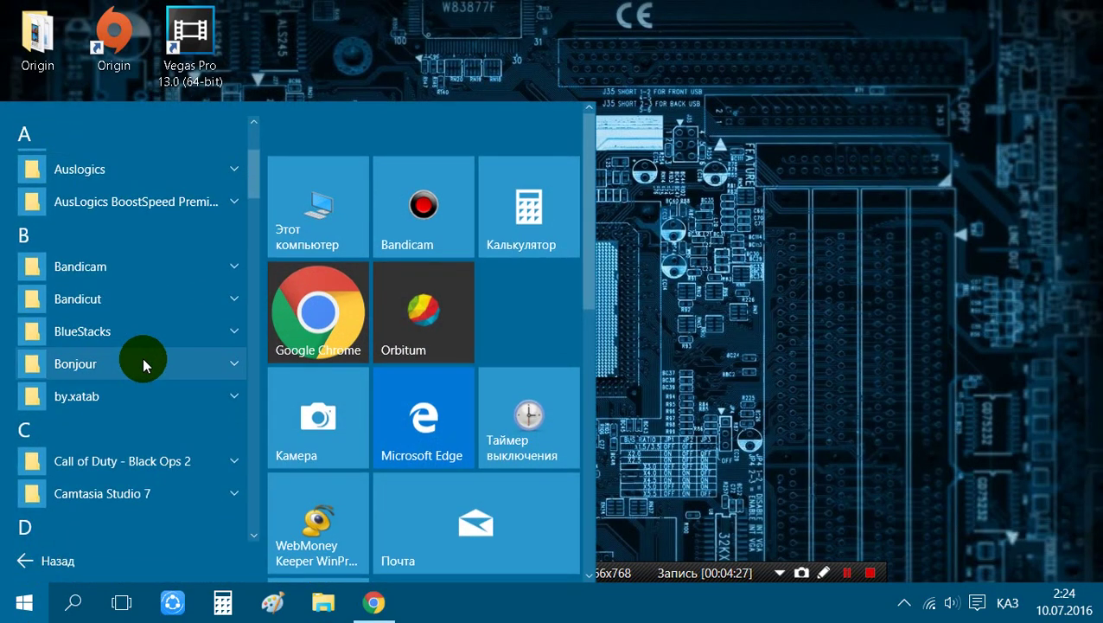
{"action": "scroll", "coordinate": [191, 380], "scroll_direction": "down", "scroll_amount": 6}
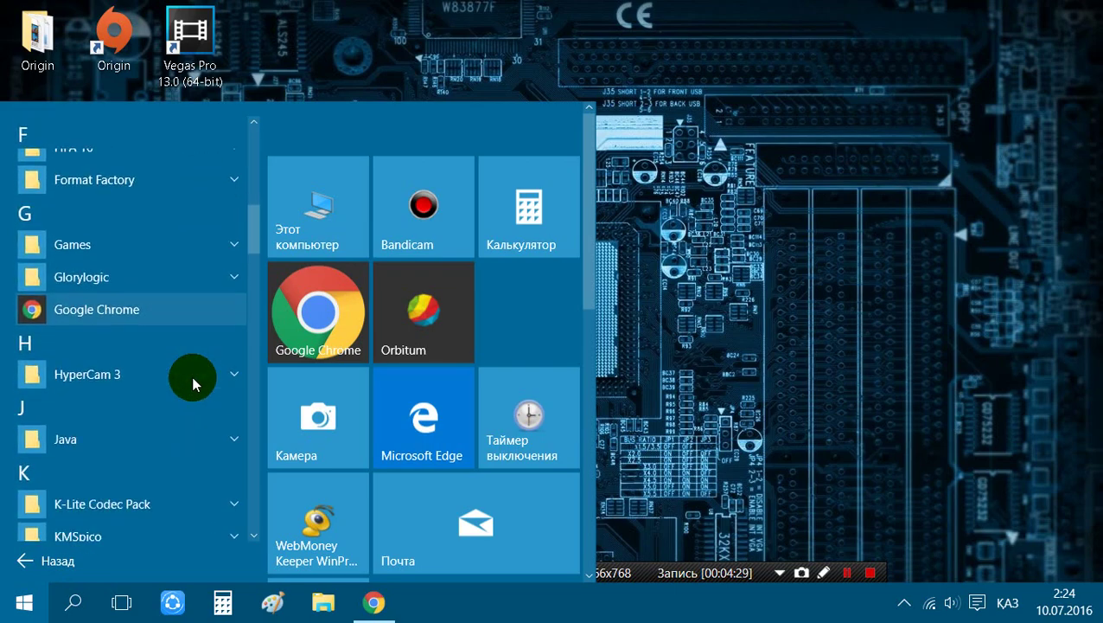
{"action": "left_click", "coordinate": [122, 249]}
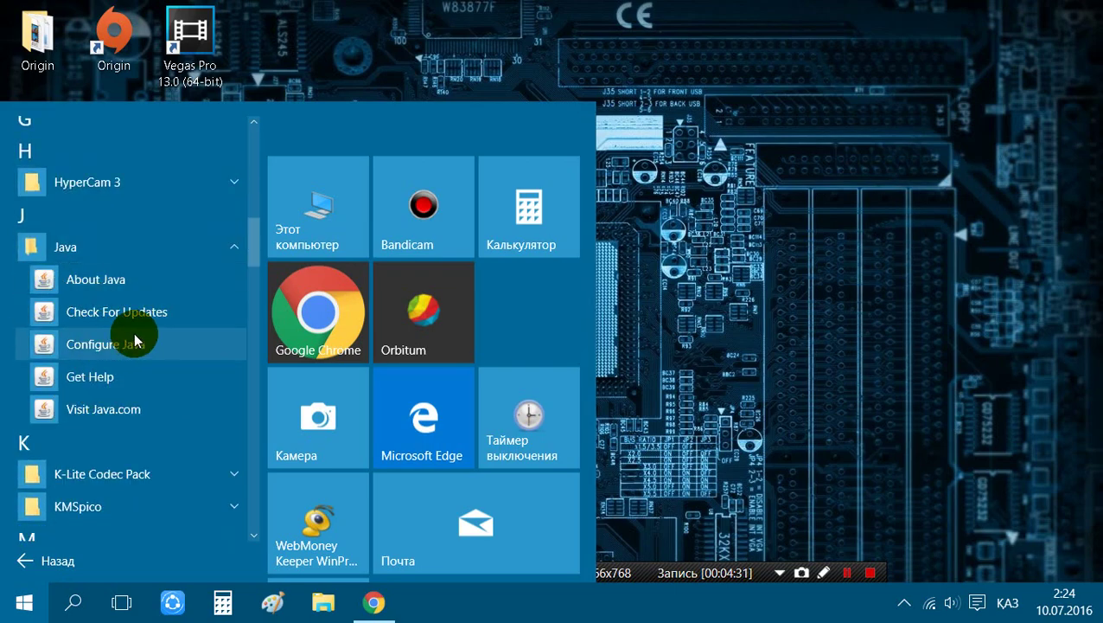
{"action": "left_click", "coordinate": [134, 250]}
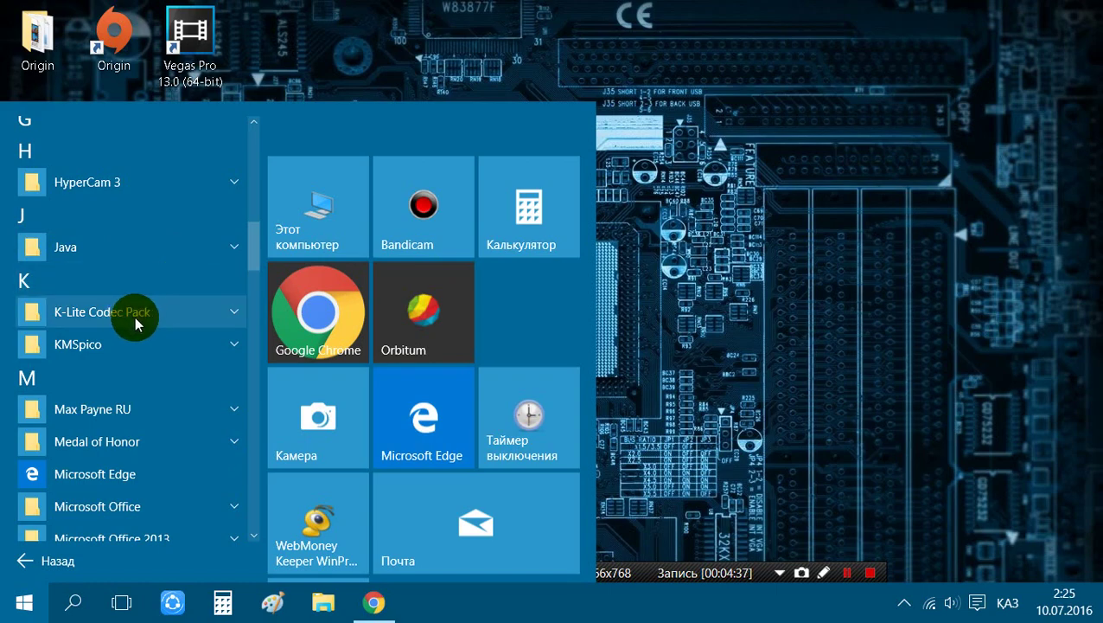
- Expand the K-Lite Codec Pack folder, look through its tools including Media Player Classic, and collapse it
{"action": "left_click", "coordinate": [164, 316]}
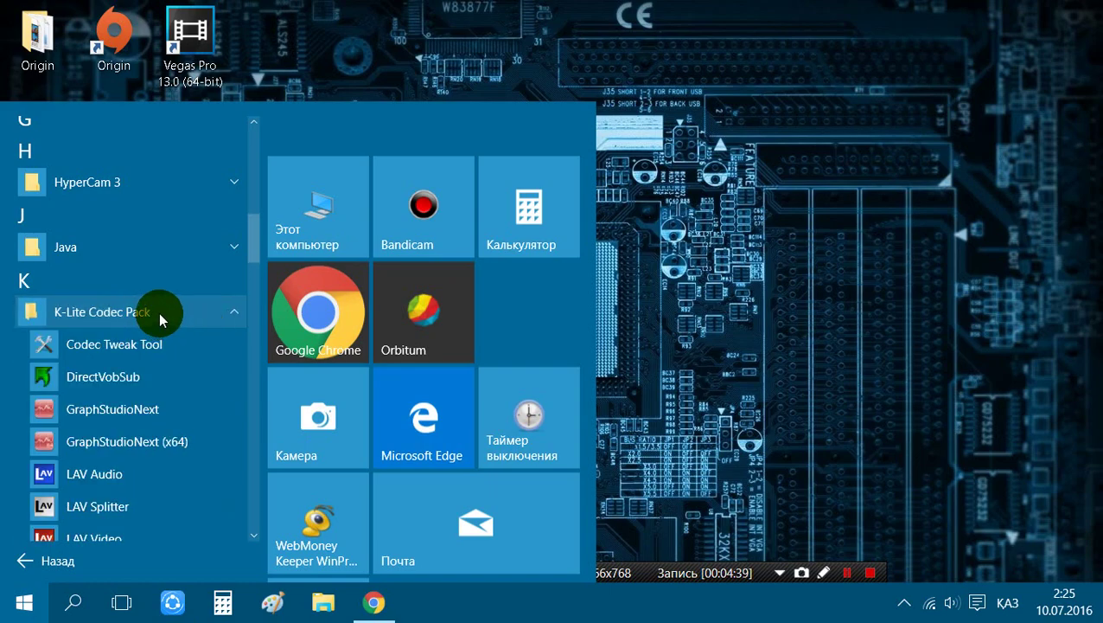
{"action": "left_click", "coordinate": [158, 313]}
{"action": "scroll", "coordinate": [165, 313], "scroll_direction": "down", "scroll_amount": 3}
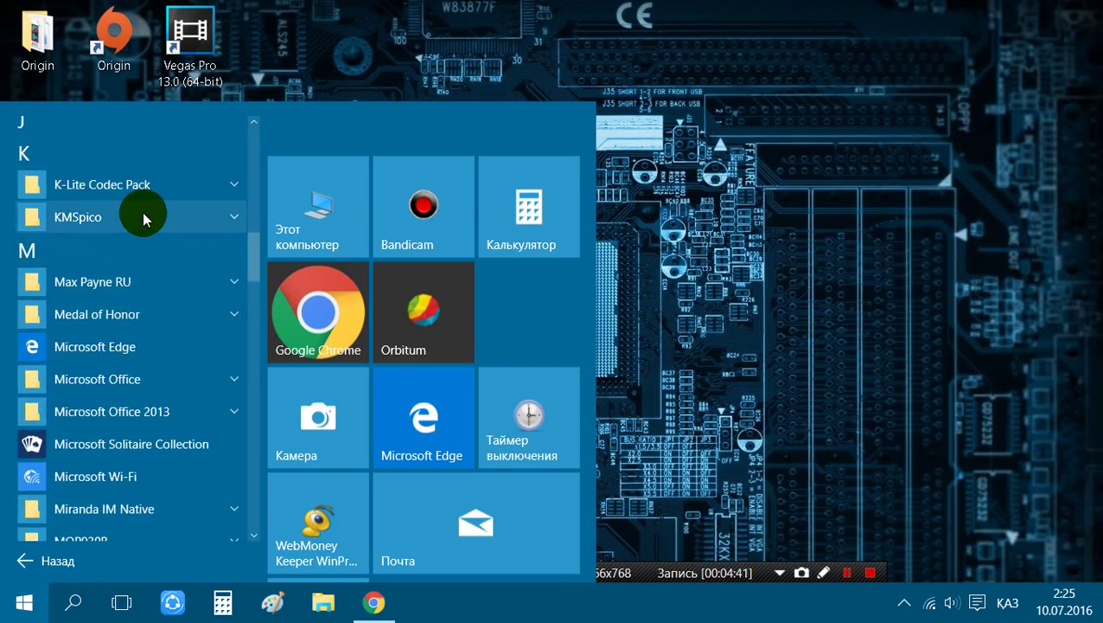
{"action": "left_click", "coordinate": [134, 192]}
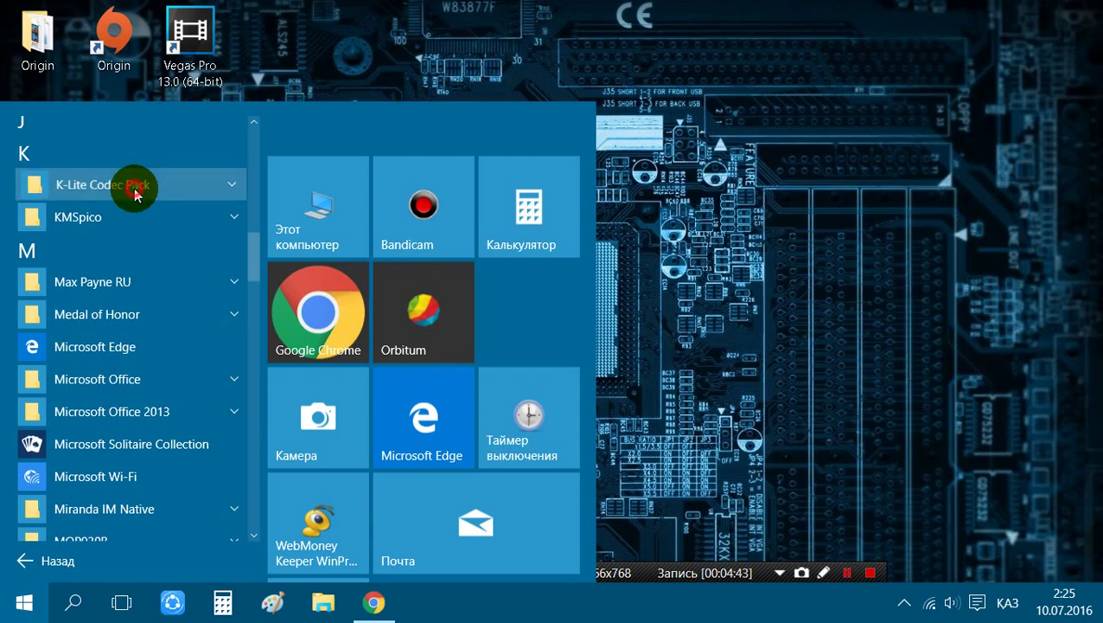
{"action": "scroll", "coordinate": [192, 291], "scroll_direction": "down", "scroll_amount": 3}
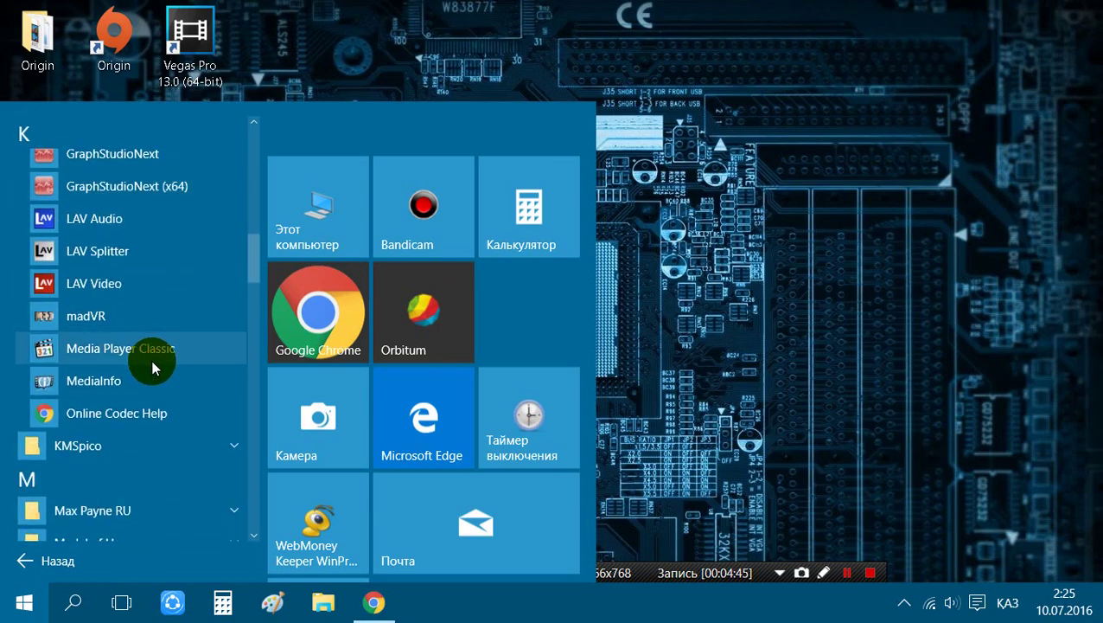
{"action": "scroll", "coordinate": [164, 357], "scroll_direction": "up", "scroll_amount": 3}
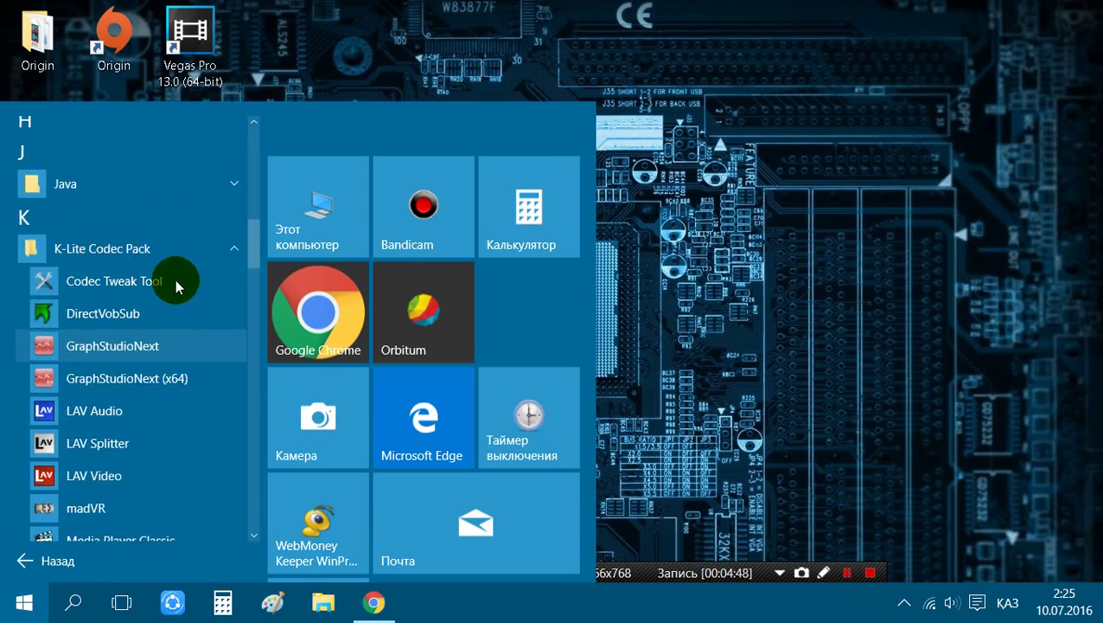
{"action": "left_click", "coordinate": [147, 247]}
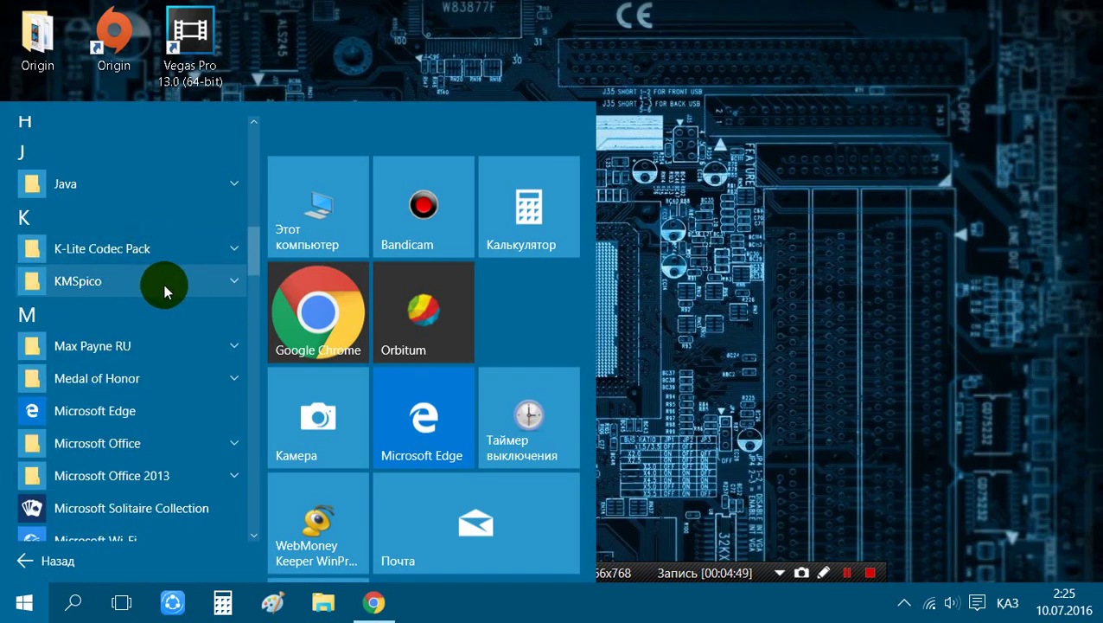
- Expand the Microsoft Office folder, look through its 2010 programs, and collapse it
{"action": "scroll", "coordinate": [206, 307], "scroll_direction": "down", "scroll_amount": 4}
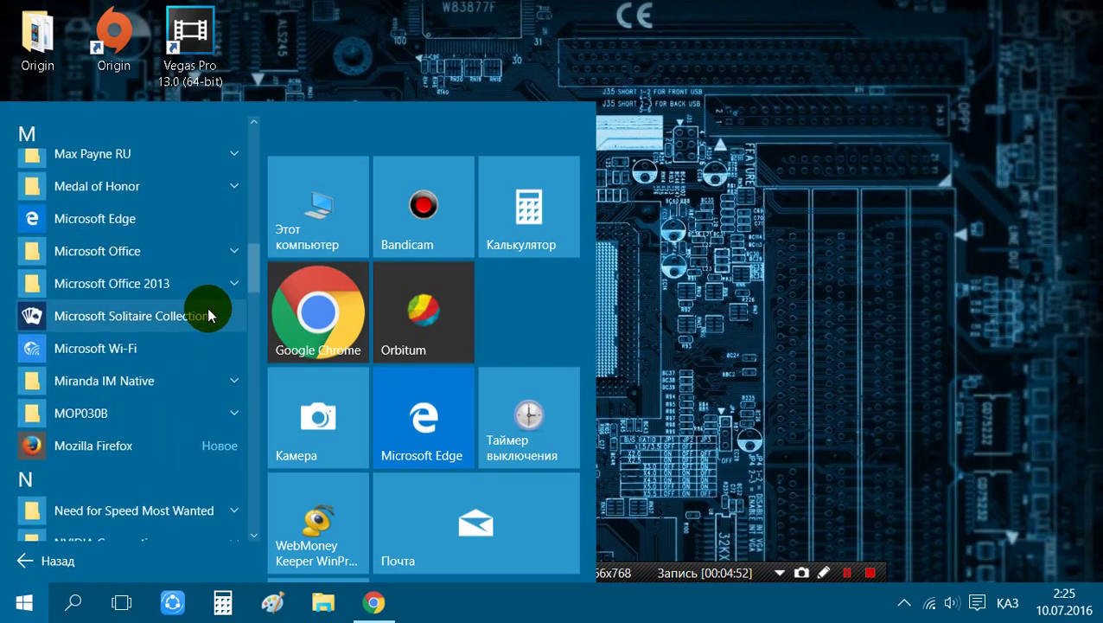
{"action": "left_click", "coordinate": [154, 252]}
{"action": "scroll", "coordinate": [191, 359], "scroll_direction": "down", "scroll_amount": 1}
{"action": "scroll", "coordinate": [190, 355], "scroll_direction": "down", "scroll_amount": 3}
{"action": "scroll", "coordinate": [190, 356], "scroll_direction": "up", "scroll_amount": 5}
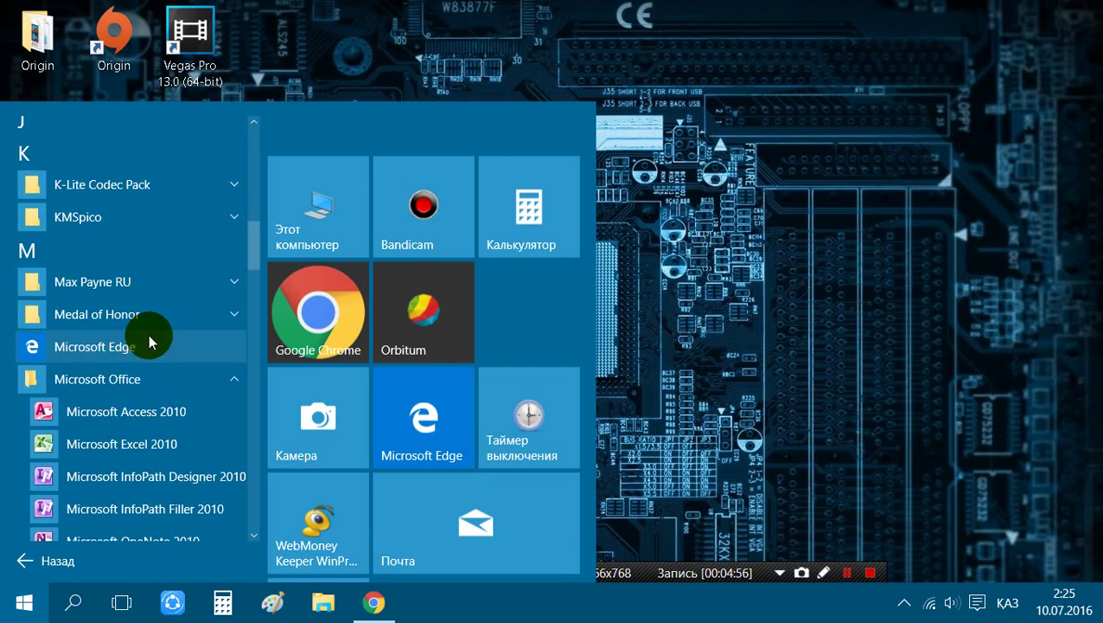
{"action": "left_click", "coordinate": [154, 370]}
- Expand the Microsoft Office 2013 folder and look through its programs
{"action": "scroll", "coordinate": [185, 323], "scroll_direction": "down", "scroll_amount": 2}
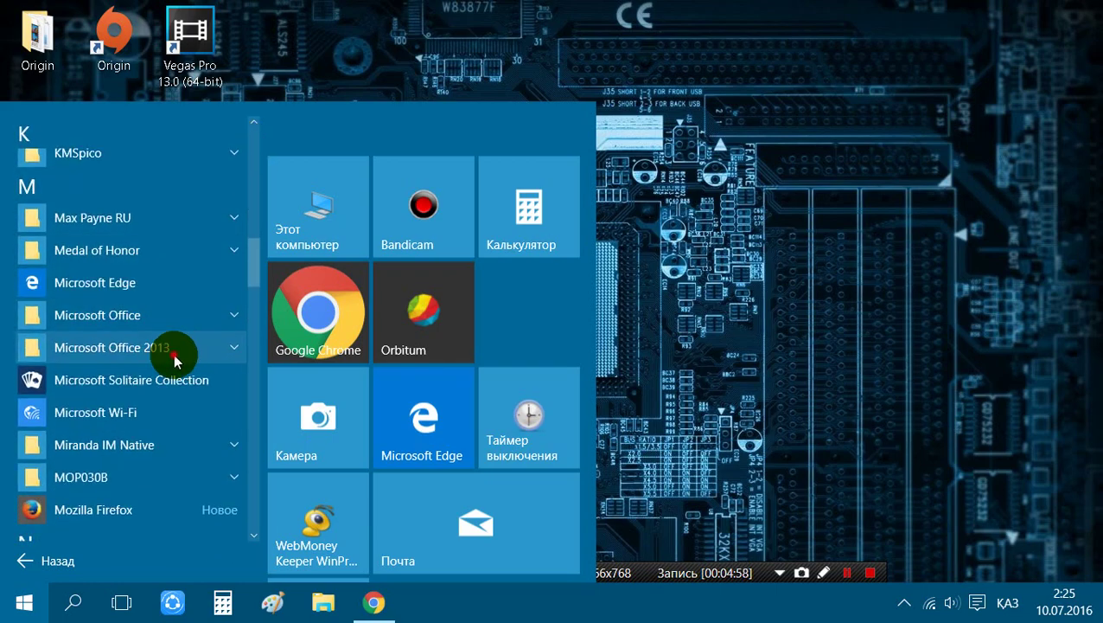
{"action": "left_click", "coordinate": [178, 354]}
{"action": "scroll", "coordinate": [188, 355], "scroll_direction": "down", "scroll_amount": 10}
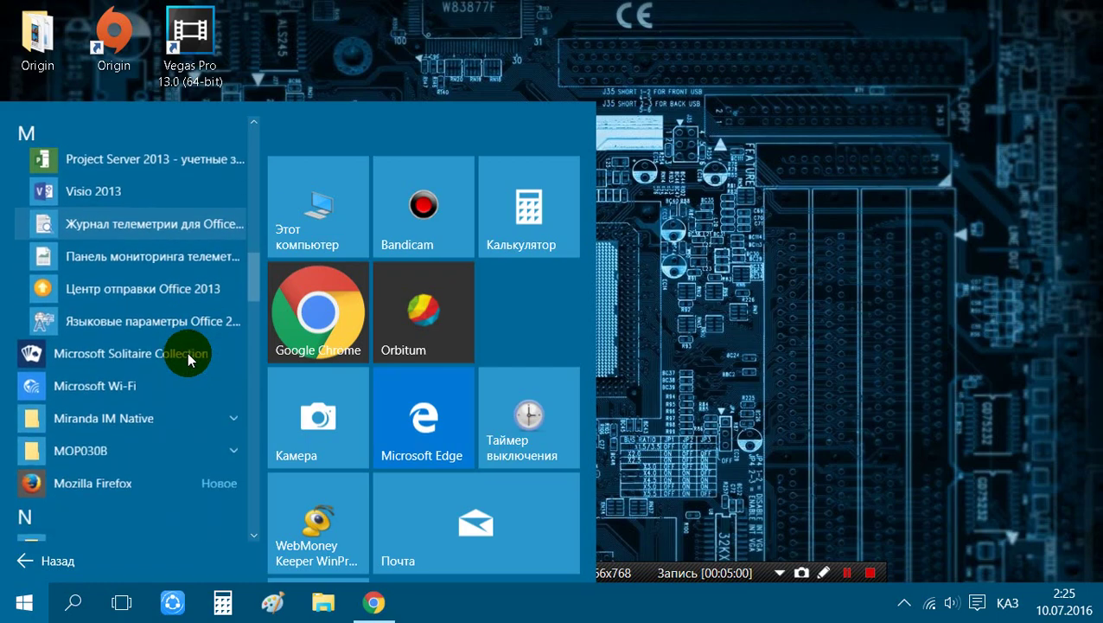
- Look through the installed applications from N to S, and expand and collapse the Skype folder
{"action": "scroll", "coordinate": [189, 358], "scroll_direction": "down", "scroll_amount": 8}
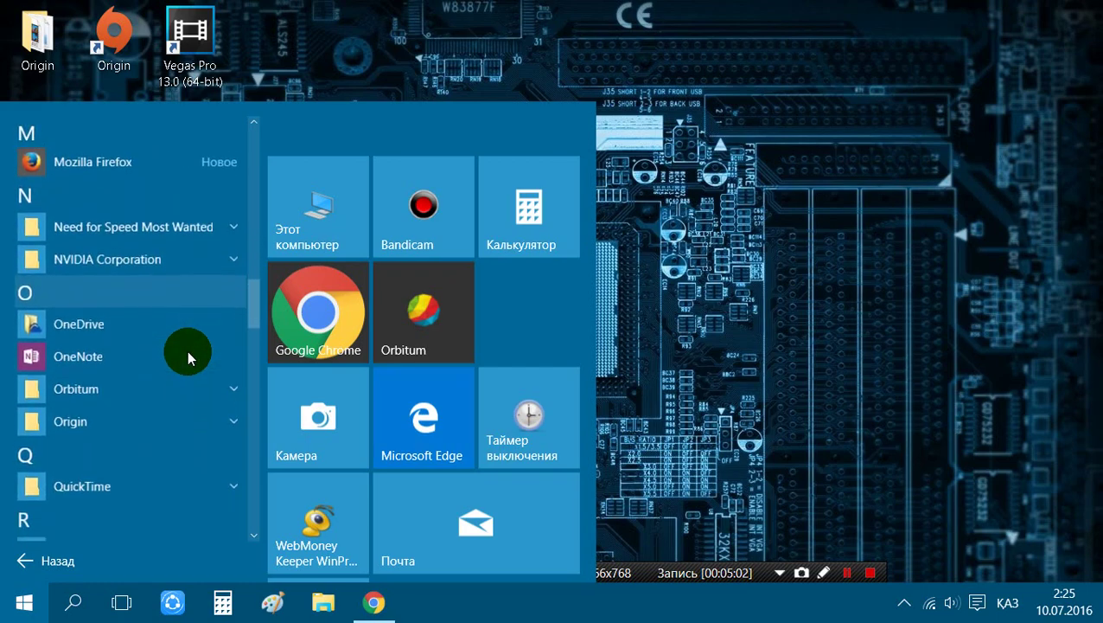
{"action": "scroll", "coordinate": [179, 345], "scroll_direction": "up", "scroll_amount": 1}
{"action": "scroll", "coordinate": [179, 345], "scroll_direction": "down", "scroll_amount": 3}
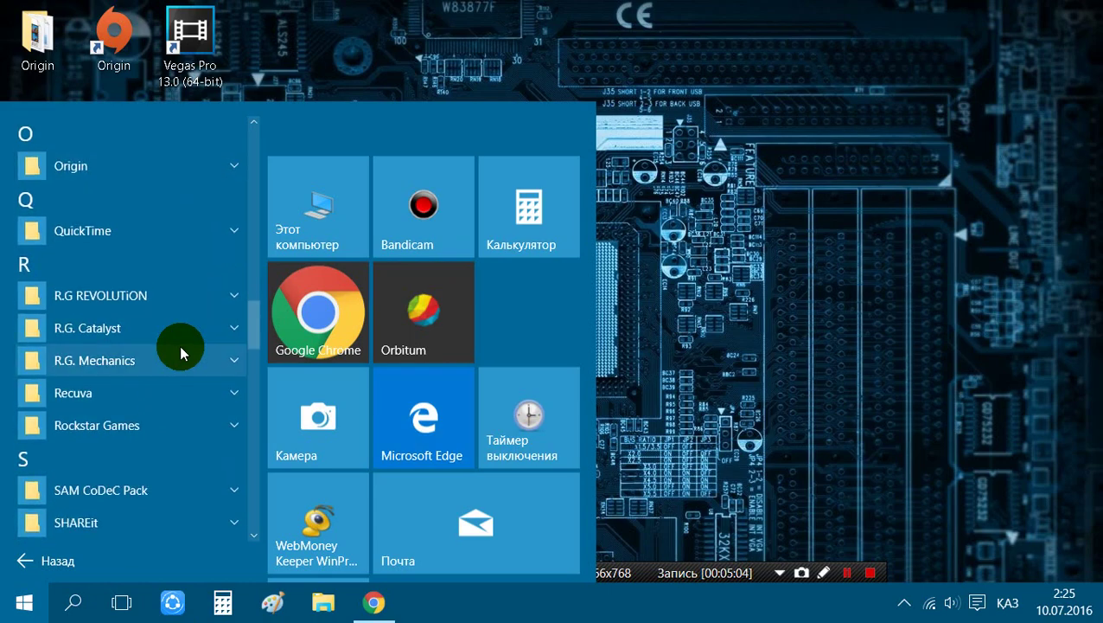
{"action": "scroll", "coordinate": [180, 342], "scroll_direction": "down", "scroll_amount": 2}
{"action": "scroll", "coordinate": [197, 341], "scroll_direction": "down", "scroll_amount": 4}
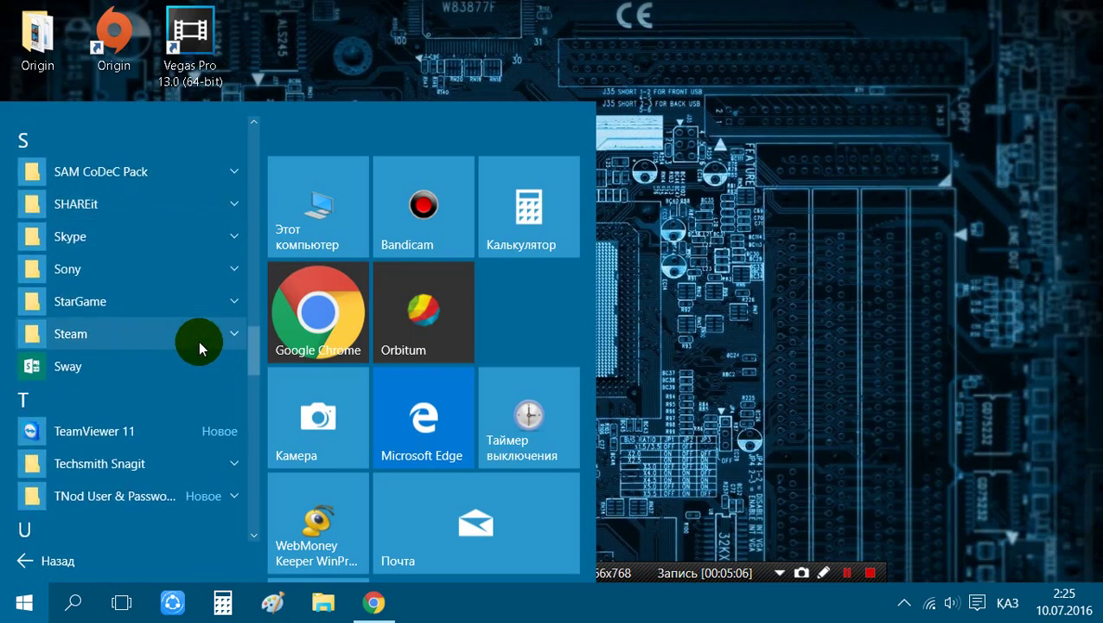
{"action": "left_click", "coordinate": [142, 242]}
{"action": "left_click", "coordinate": [147, 243]}
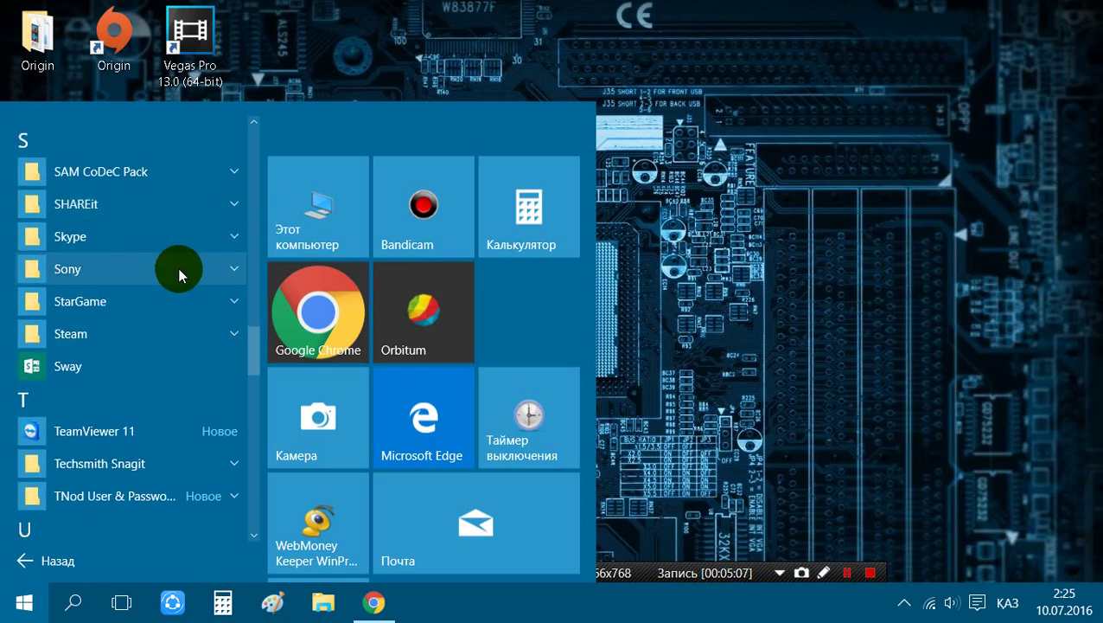
- Look through the installed applications from T to X and expand the WinRAR folder
{"action": "scroll", "coordinate": [184, 281], "scroll_direction": "down", "scroll_amount": 3}
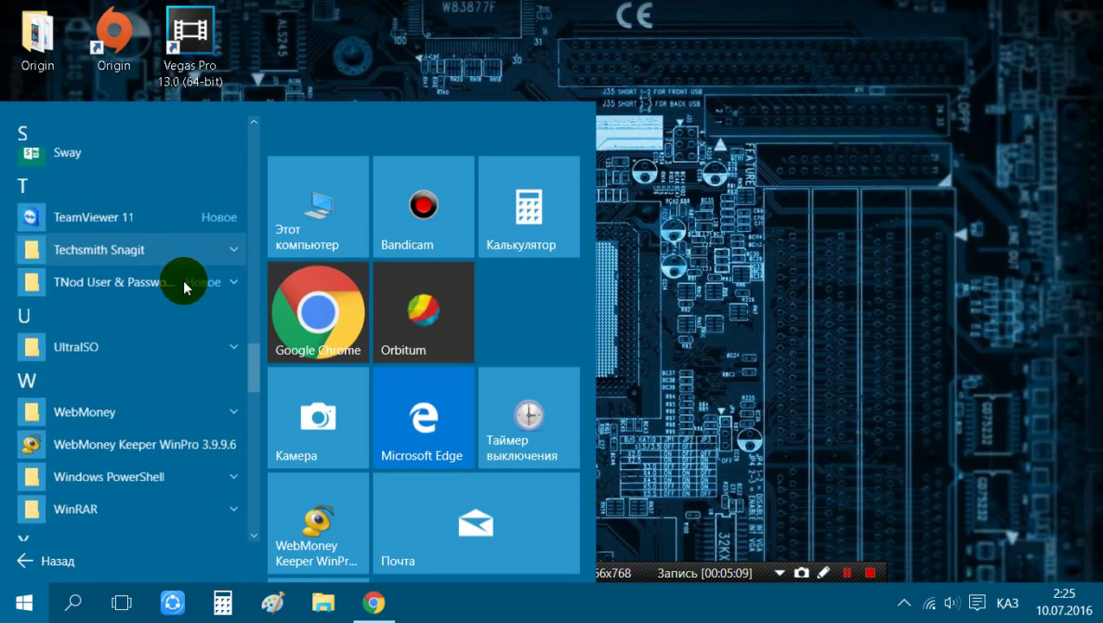
{"action": "scroll", "coordinate": [183, 279], "scroll_direction": "down", "scroll_amount": 1}
{"action": "scroll", "coordinate": [182, 278], "scroll_direction": "up", "scroll_amount": 1}
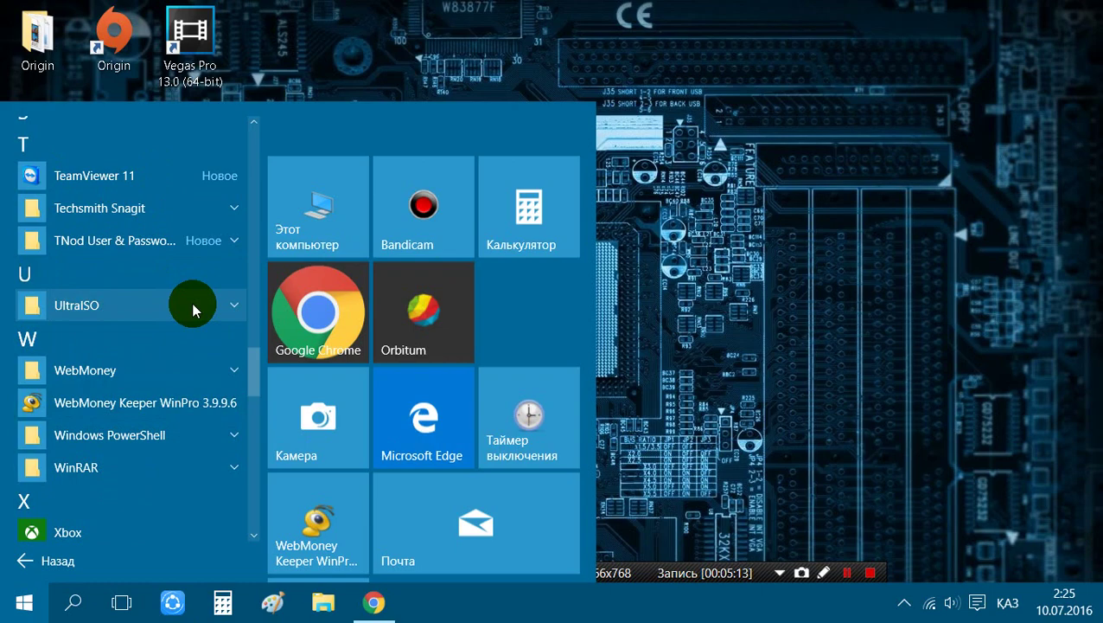
{"action": "scroll", "coordinate": [194, 307], "scroll_direction": "down", "scroll_amount": 3}
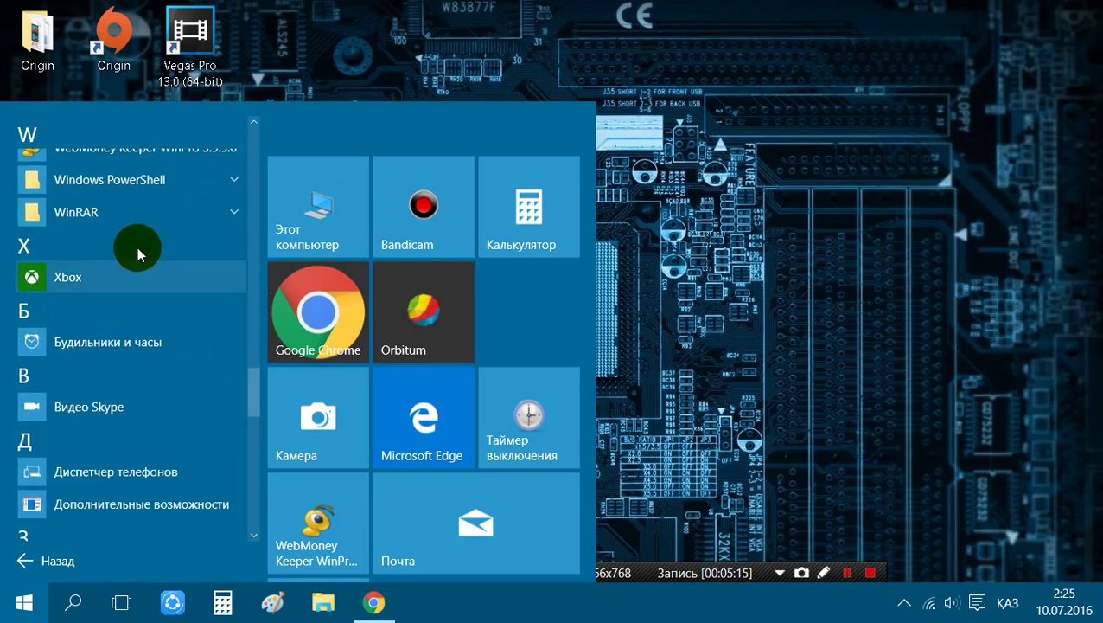
{"action": "left_click", "coordinate": [128, 216]}
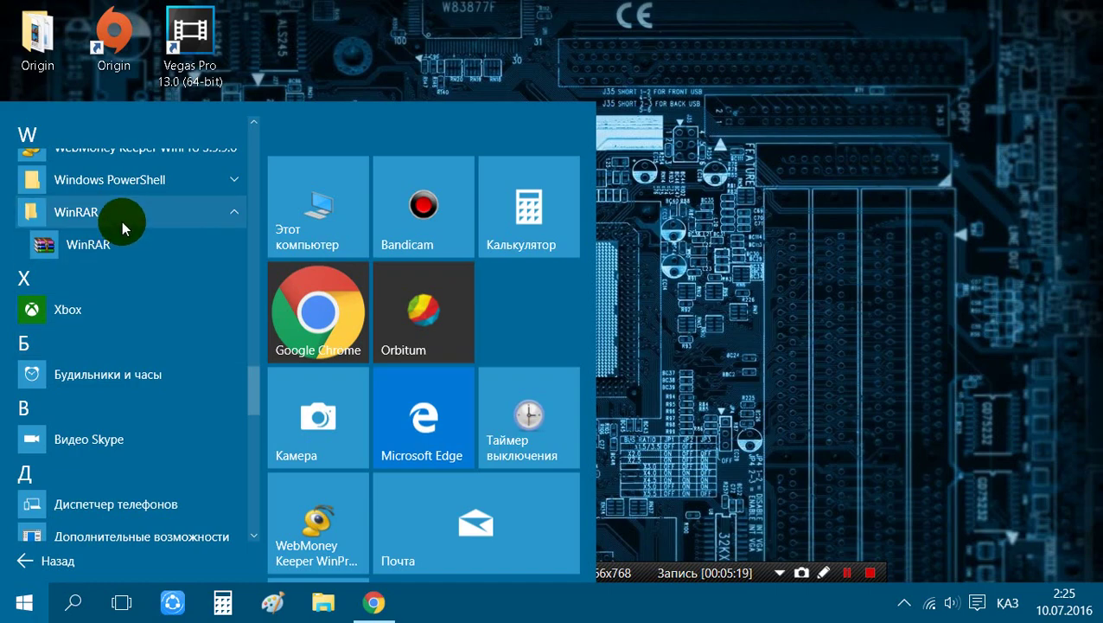
- Collapse the WinRAR folder and look through the remaining installed applications, including all those with Russian names
{"action": "left_click", "coordinate": [122, 221]}
{"action": "scroll", "coordinate": [178, 295], "scroll_direction": "down", "scroll_amount": 3}
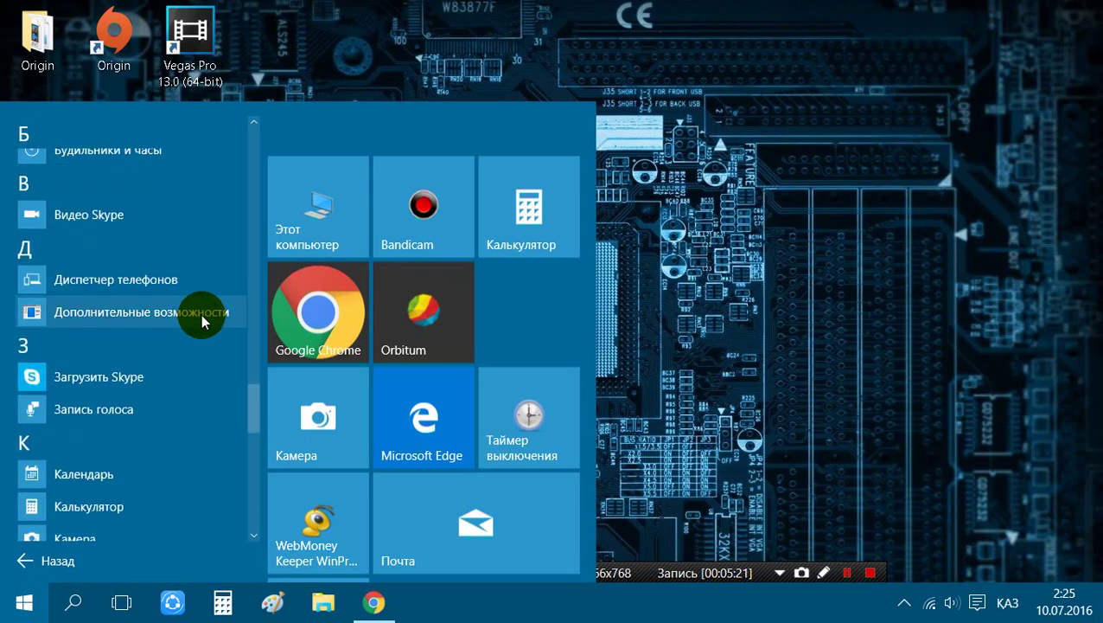
{"action": "scroll", "coordinate": [206, 372], "scroll_direction": "down", "scroll_amount": 5}
{"action": "scroll", "coordinate": [206, 372], "scroll_direction": "down", "scroll_amount": 8}
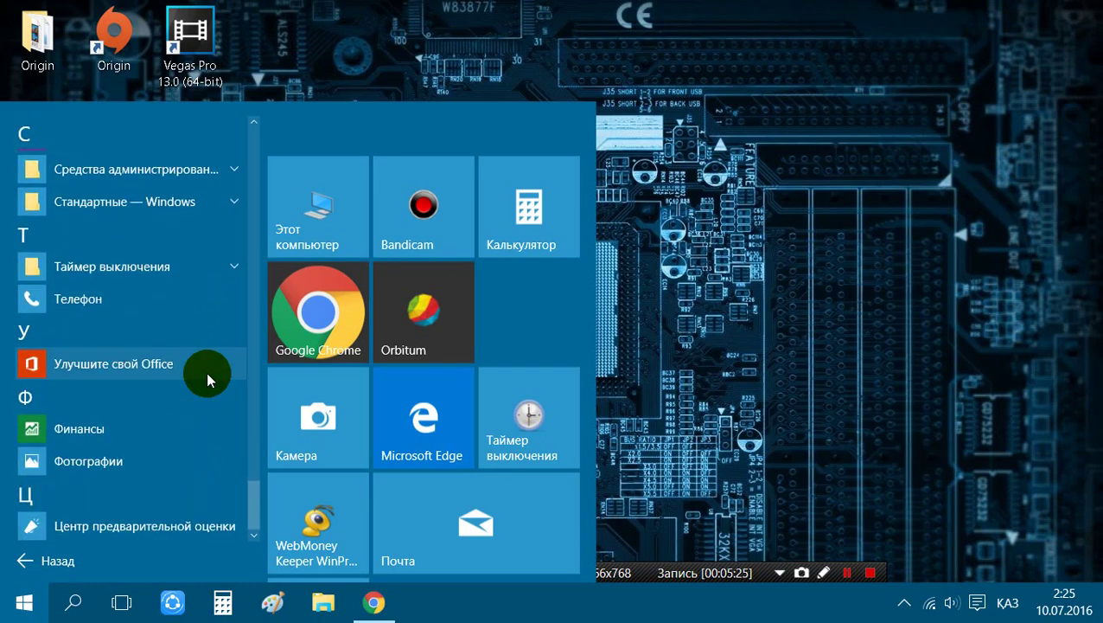
{"action": "left_click", "coordinate": [12, 606]}
- Refresh the desktop three times
{"action": "right_click", "coordinate": [408, 9]}
{"action": "left_click", "coordinate": [468, 66]}
{"action": "right_click", "coordinate": [396, 6]}
{"action": "left_click", "coordinate": [489, 69]}
{"action": "right_click", "coordinate": [432, 7]}
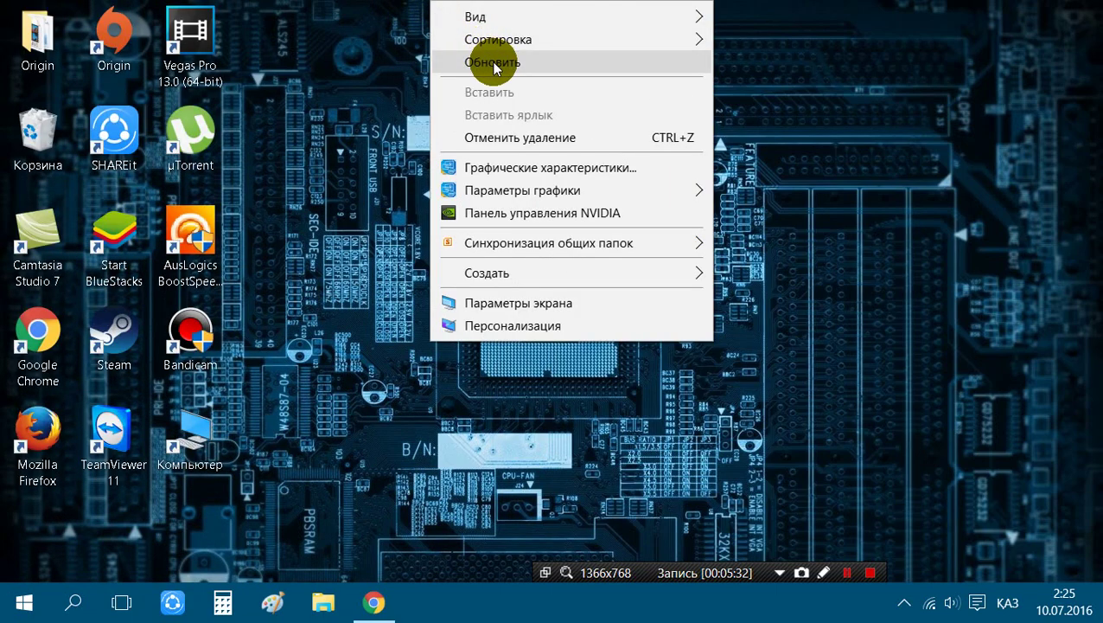
{"action": "left_click", "coordinate": [495, 68]}
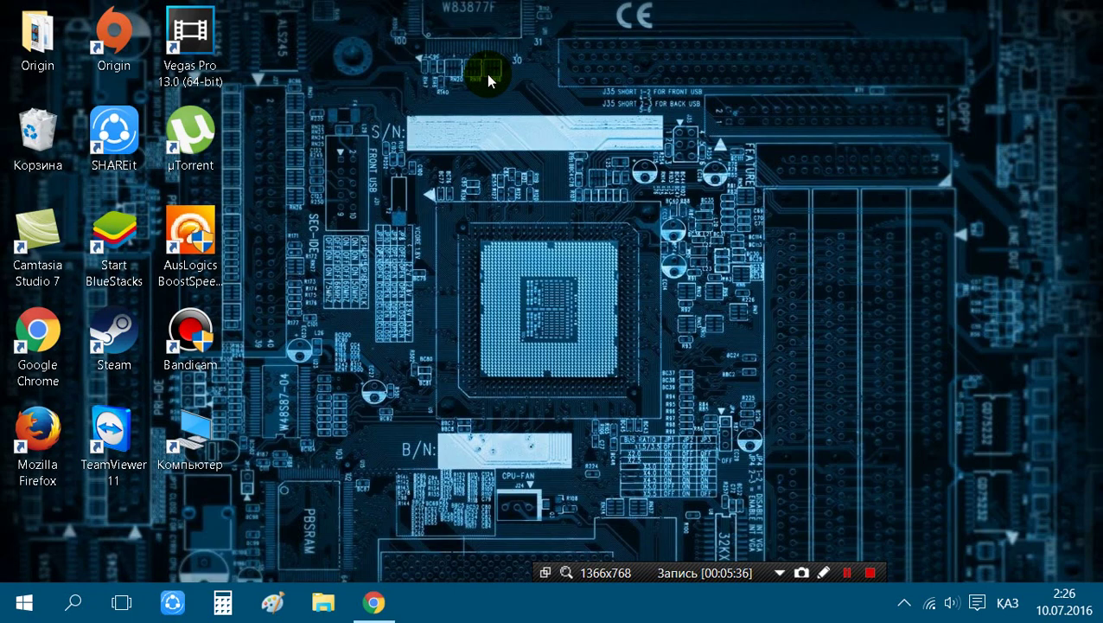
- Switch to the VK topic listing useful programs in Chrome and dismiss the new friend requests notice
{"action": "left_click", "coordinate": [391, 610]}
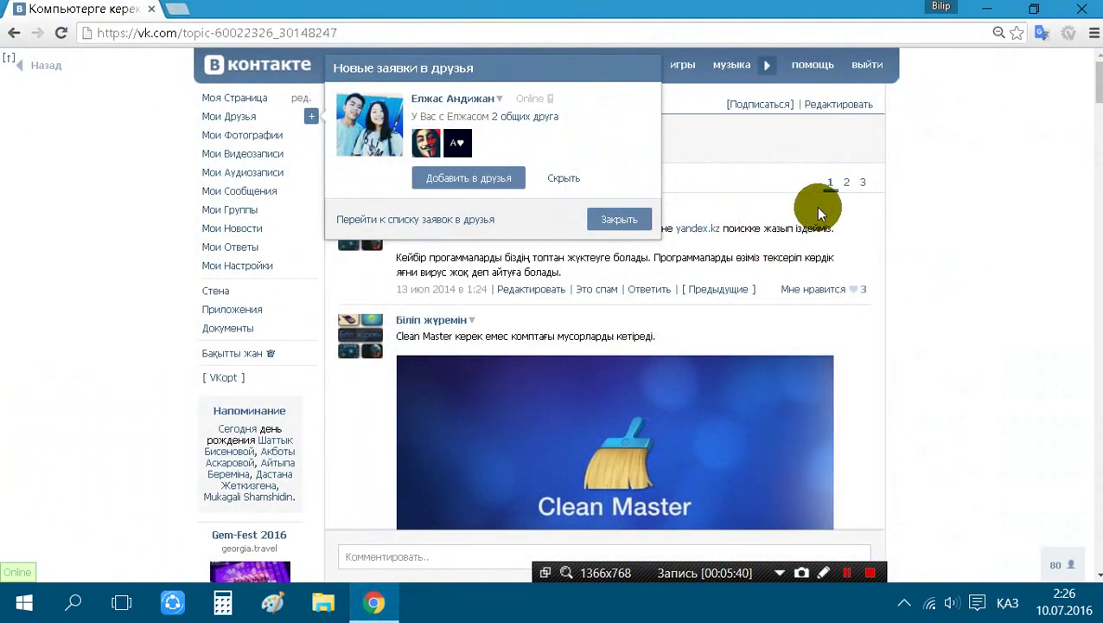
{"action": "left_click", "coordinate": [638, 224]}
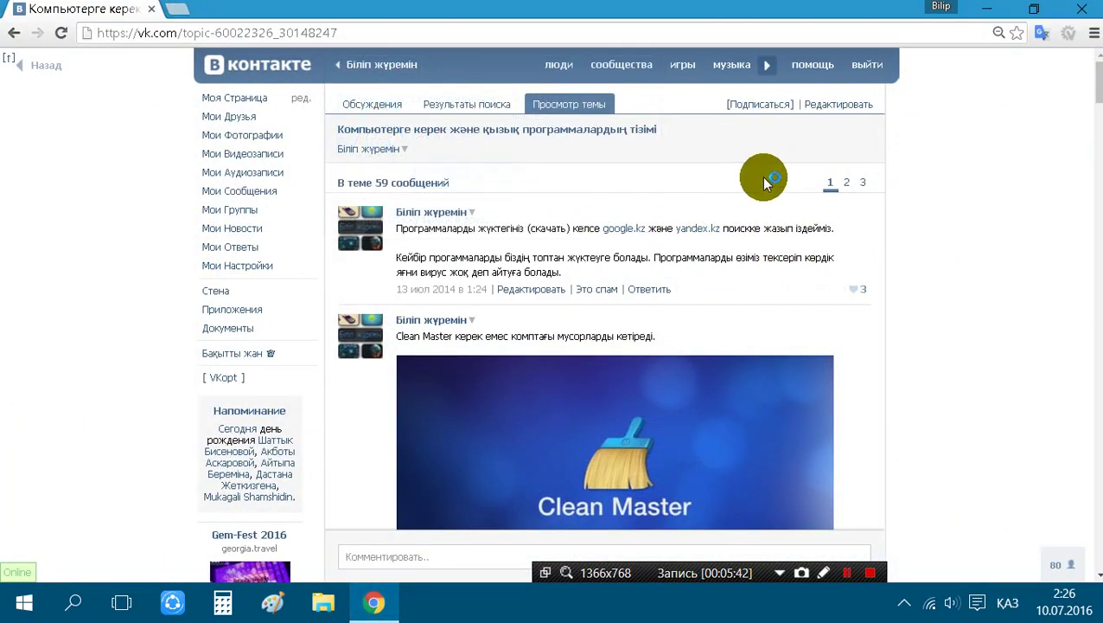
{"action": "scroll", "coordinate": [947, 201], "scroll_direction": "down", "scroll_amount": 3}
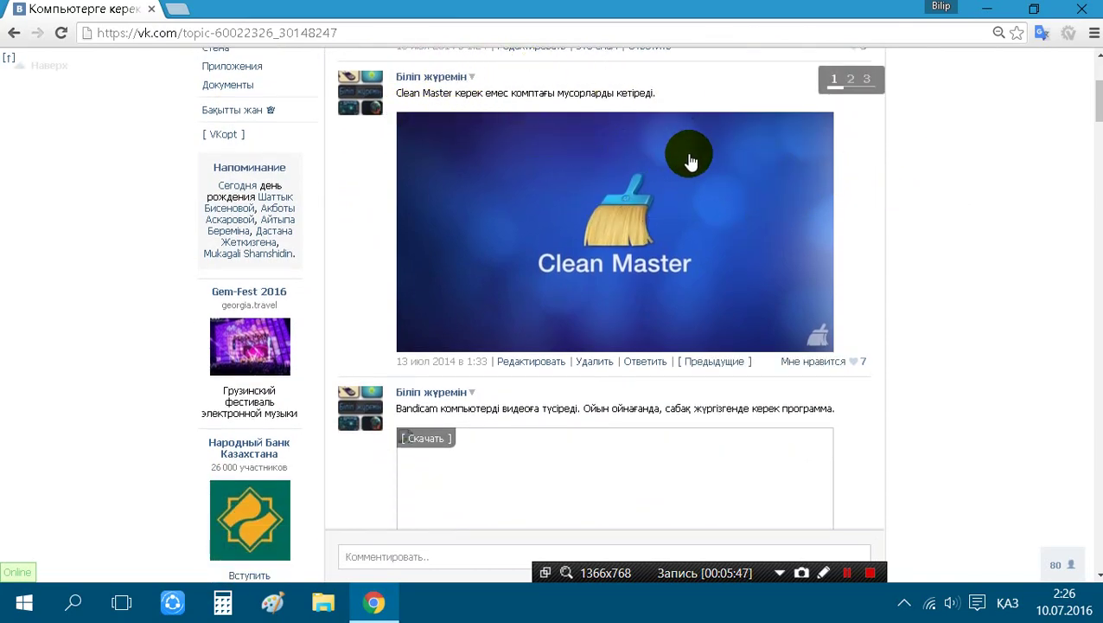
- Look through the topic's posts on NanoStudio, Unlocker, Format Factory and MyPublicWiFi
{"action": "scroll", "coordinate": [690, 162], "scroll_direction": "down", "scroll_amount": 3}
{"action": "scroll", "coordinate": [697, 206], "scroll_direction": "down", "scroll_amount": 5}
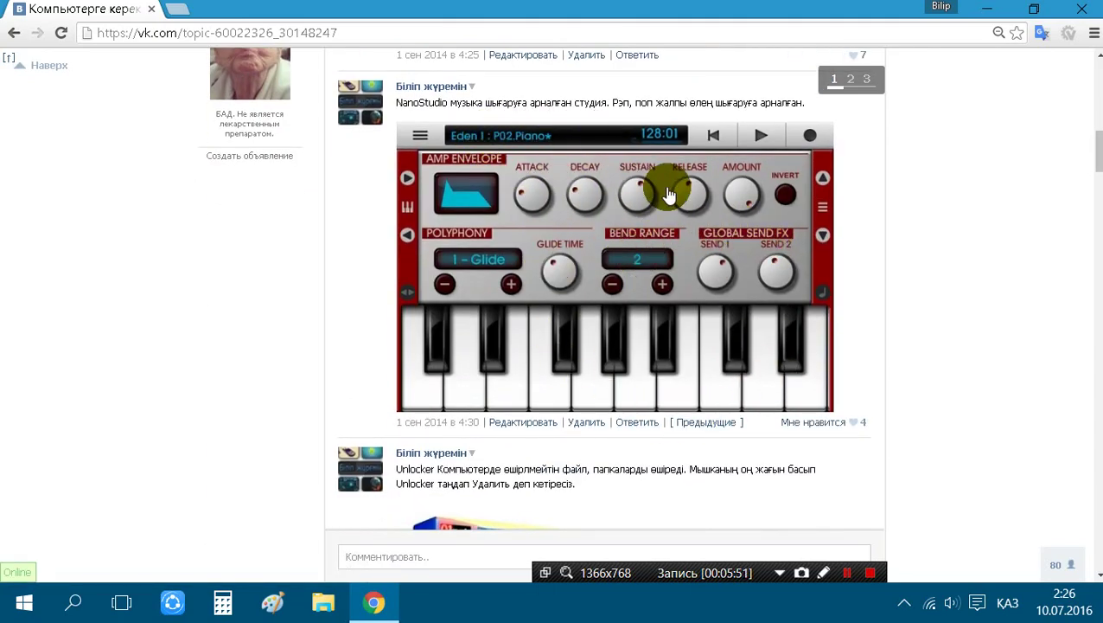
{"action": "scroll", "coordinate": [754, 169], "scroll_direction": "down", "scroll_amount": 5}
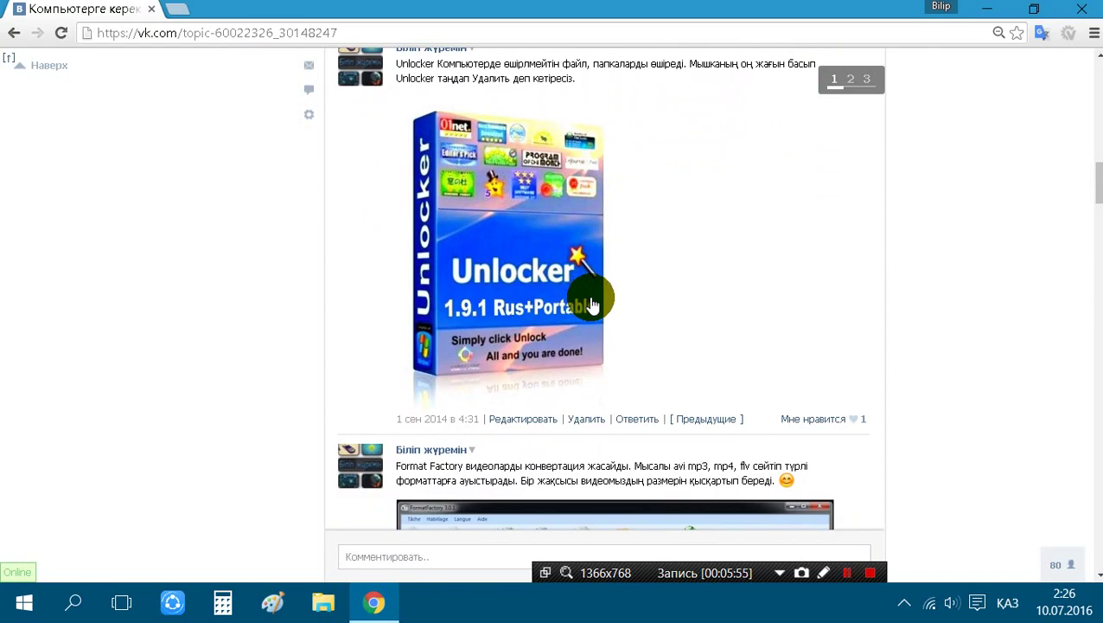
{"action": "scroll", "coordinate": [592, 304], "scroll_direction": "down", "scroll_amount": 3}
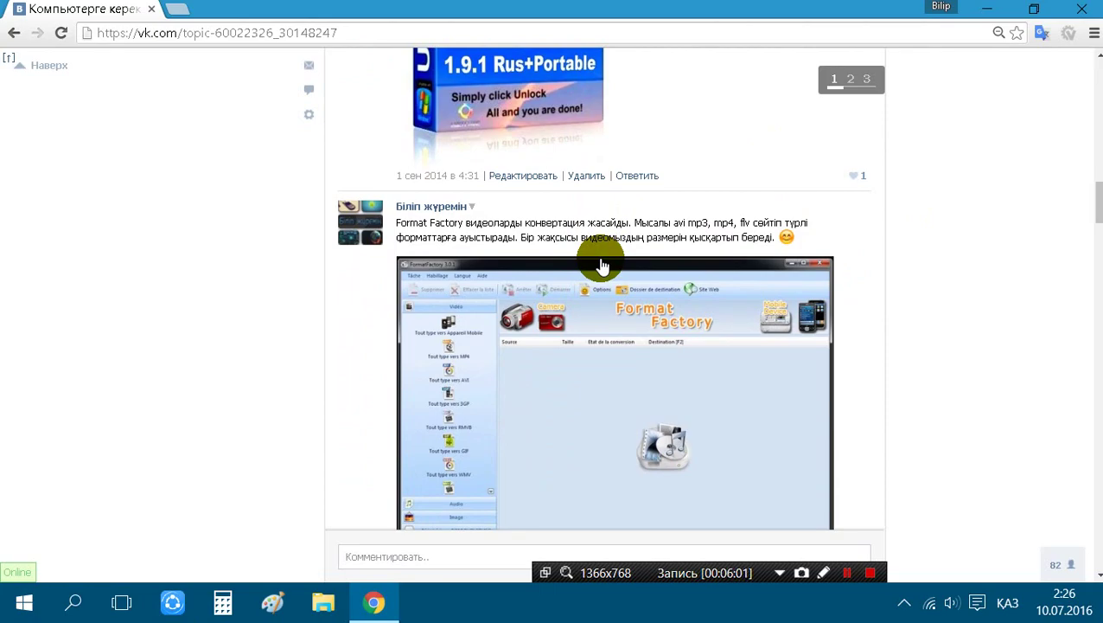
{"action": "scroll", "coordinate": [671, 243], "scroll_direction": "down", "scroll_amount": 2}
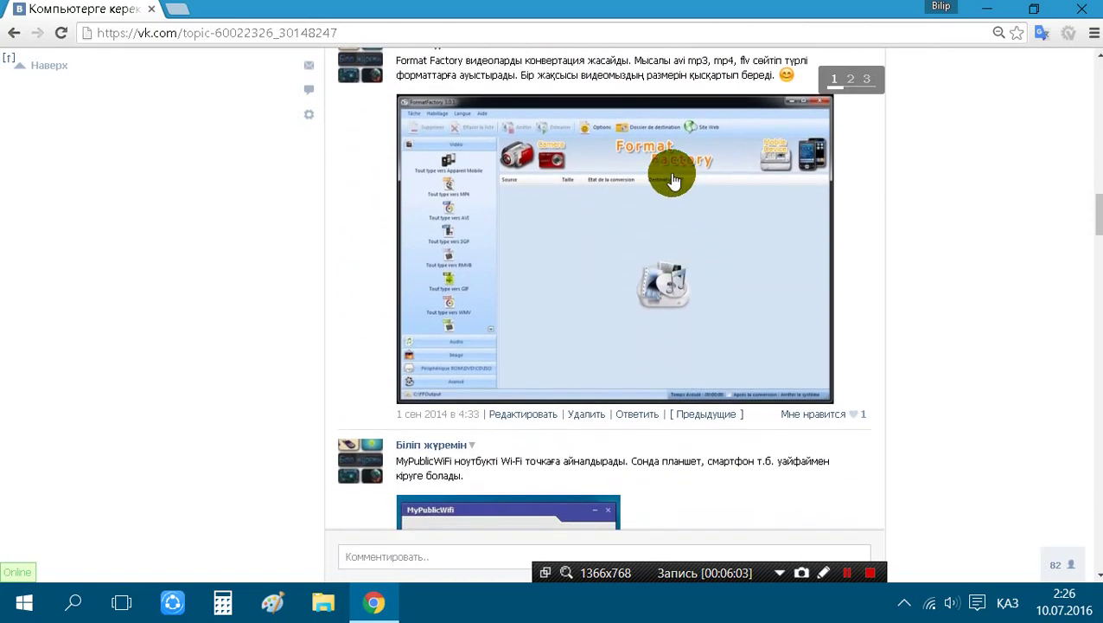
{"action": "scroll", "coordinate": [695, 199], "scroll_direction": "down", "scroll_amount": 4}
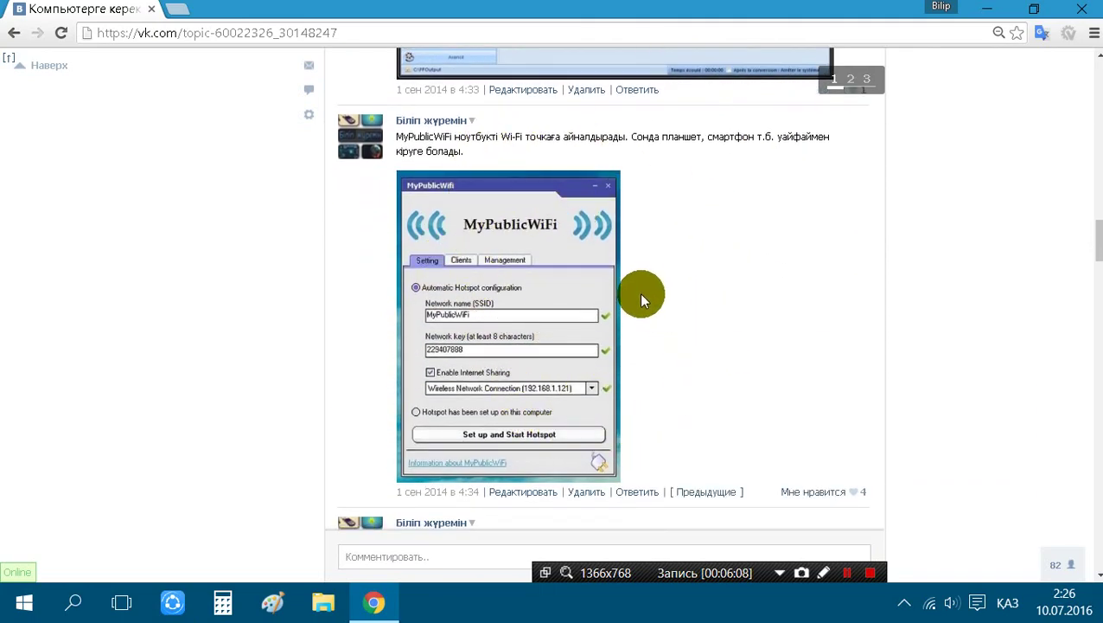
- Look through the posts on K-Lite Codec Pack and CD/DVD Diagnostic 3, and highlight the topic's web address
{"action": "scroll", "coordinate": [641, 299], "scroll_direction": "down", "scroll_amount": 9}
{"action": "scroll", "coordinate": [646, 322], "scroll_direction": "down", "scroll_amount": 5}
{"action": "scroll", "coordinate": [621, 241], "scroll_direction": "up", "scroll_amount": 3}
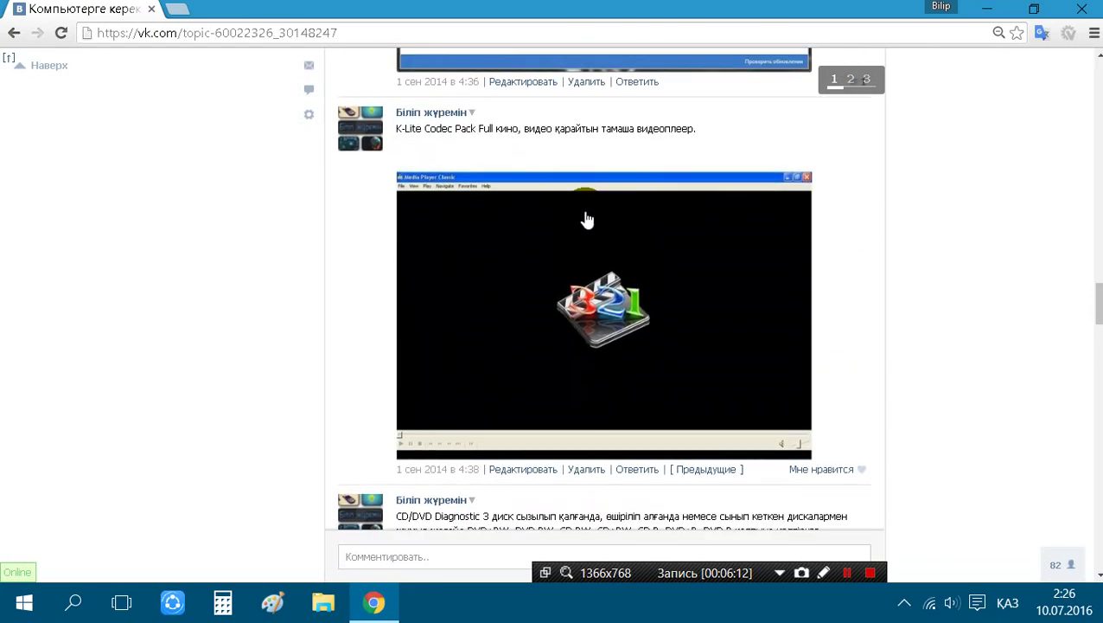
{"action": "scroll", "coordinate": [708, 226], "scroll_direction": "down", "scroll_amount": 4}
{"action": "left_click", "coordinate": [343, 34]}
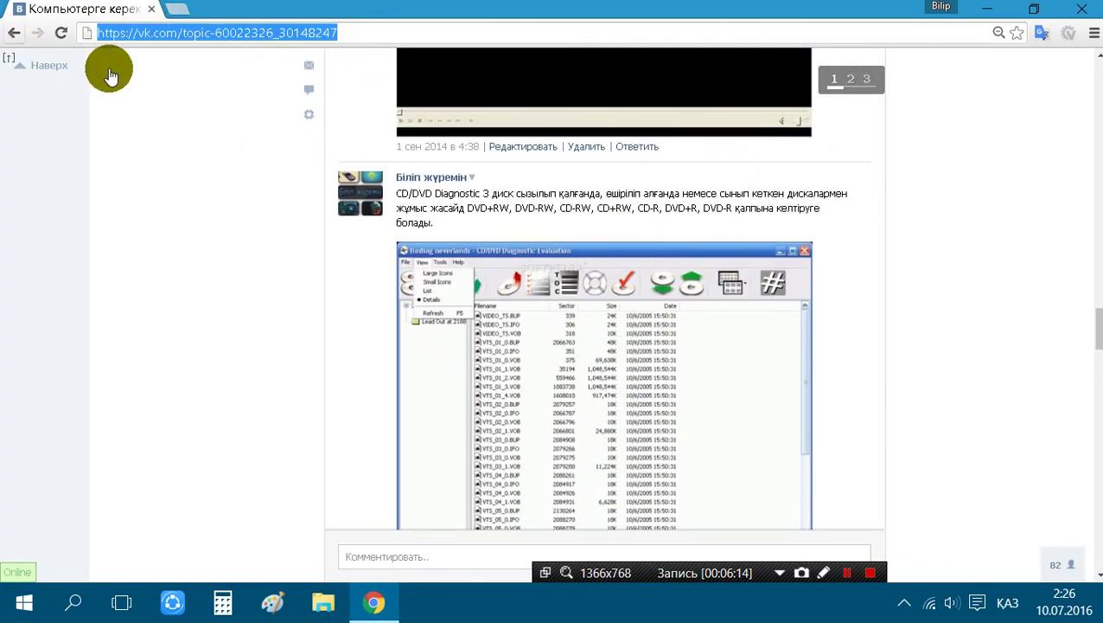
{"action": "left_click", "coordinate": [362, 32]}
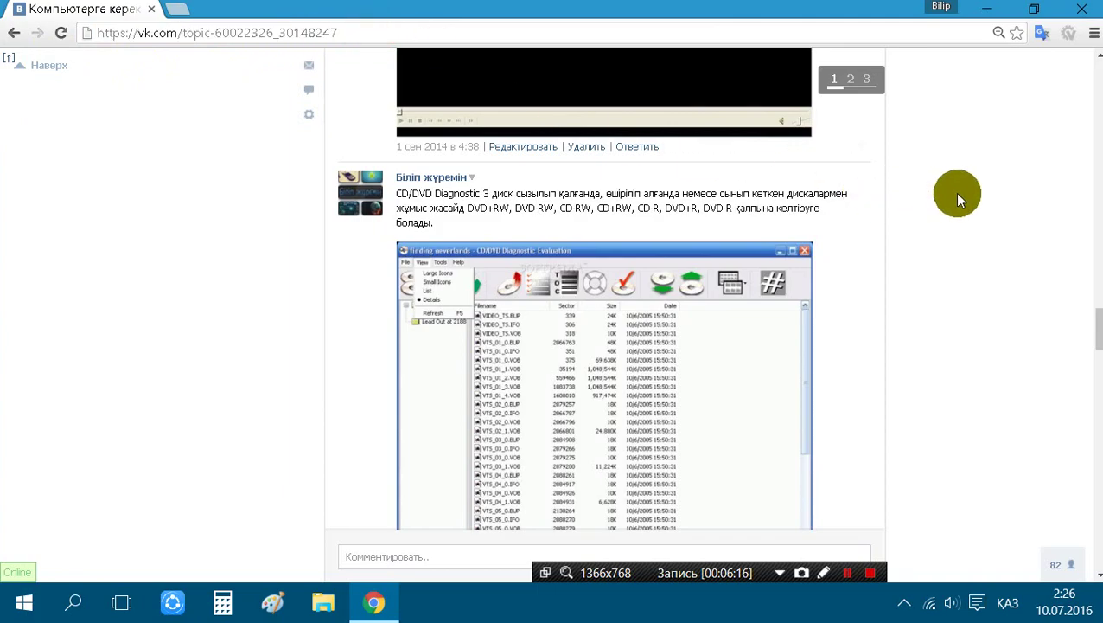
- Examine the topic's posts on the Artmoney Pro game tool and the Orbitum browser
{"action": "scroll", "coordinate": [860, 199], "scroll_direction": "down", "scroll_amount": 9}
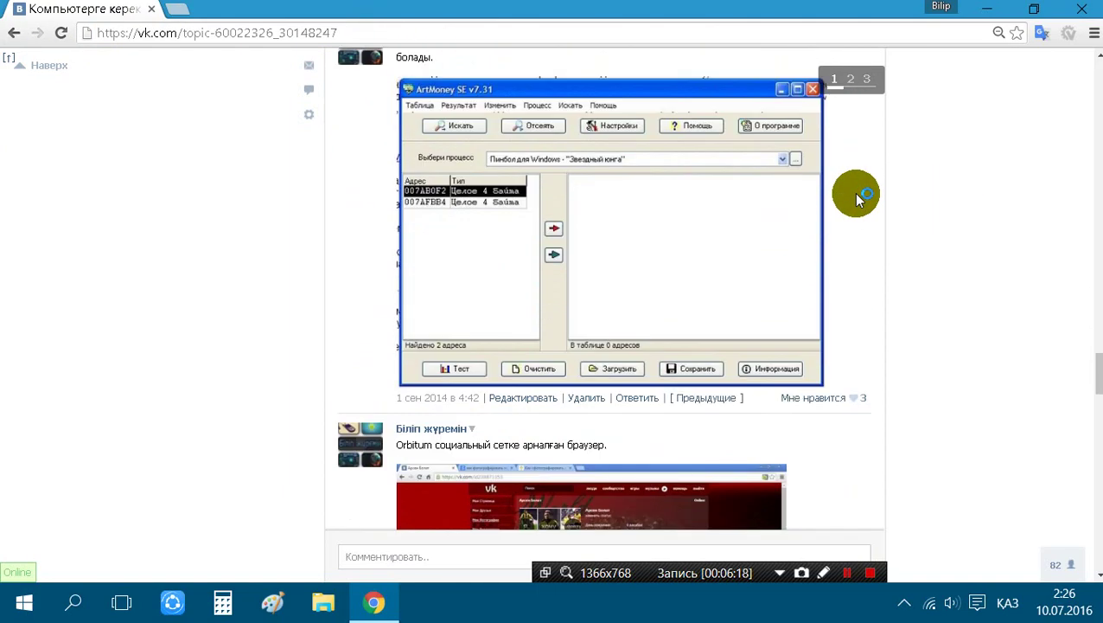
{"action": "scroll", "coordinate": [859, 199], "scroll_direction": "up", "scroll_amount": 1}
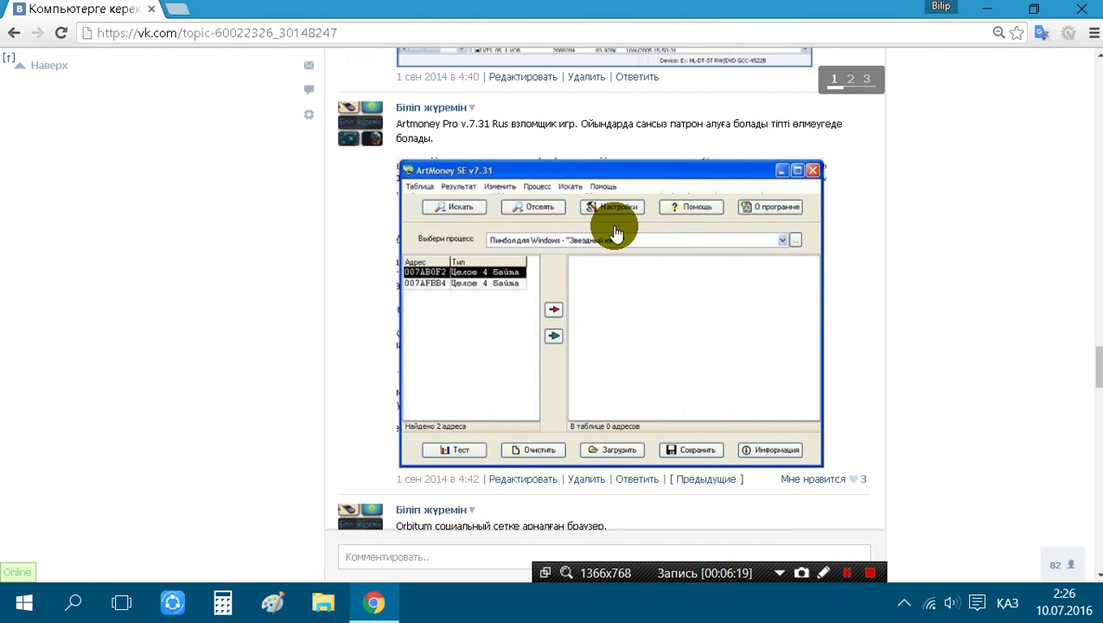
{"action": "scroll", "coordinate": [674, 251], "scroll_direction": "down", "scroll_amount": 1}
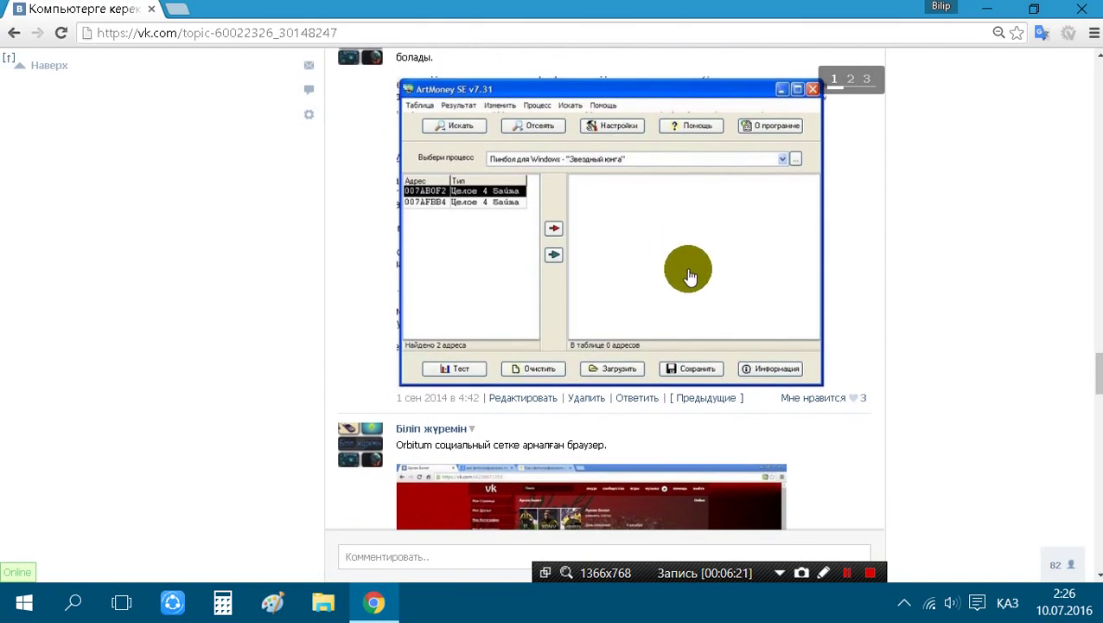
{"action": "scroll", "coordinate": [688, 270], "scroll_direction": "down", "scroll_amount": 2}
{"action": "scroll", "coordinate": [688, 270], "scroll_direction": "down", "scroll_amount": 5}
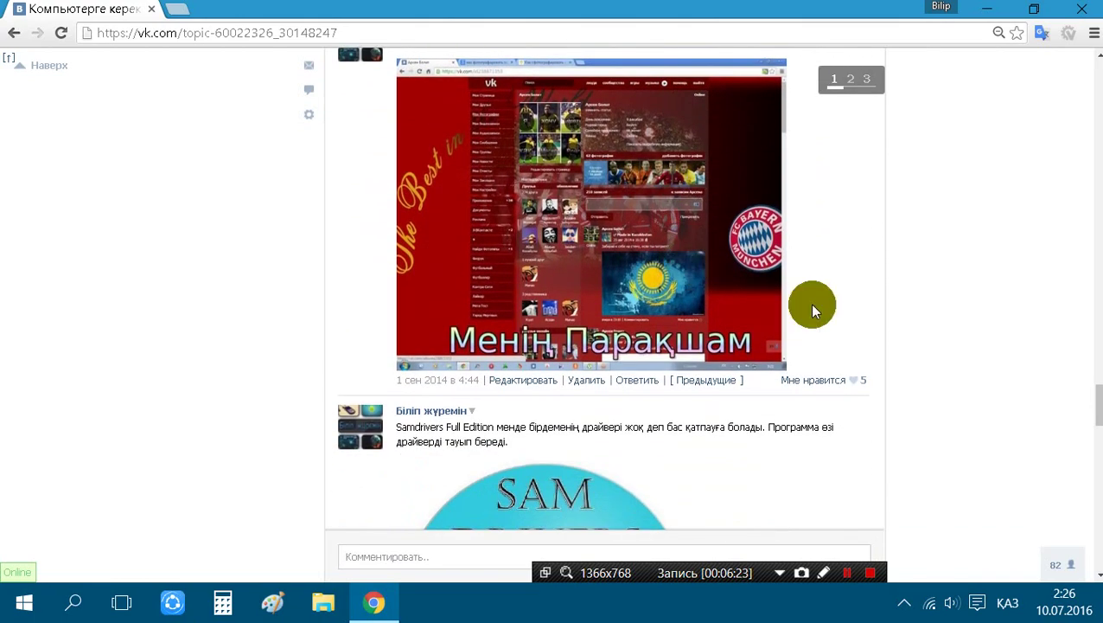
{"action": "scroll", "coordinate": [785, 273], "scroll_direction": "up", "scroll_amount": 2}
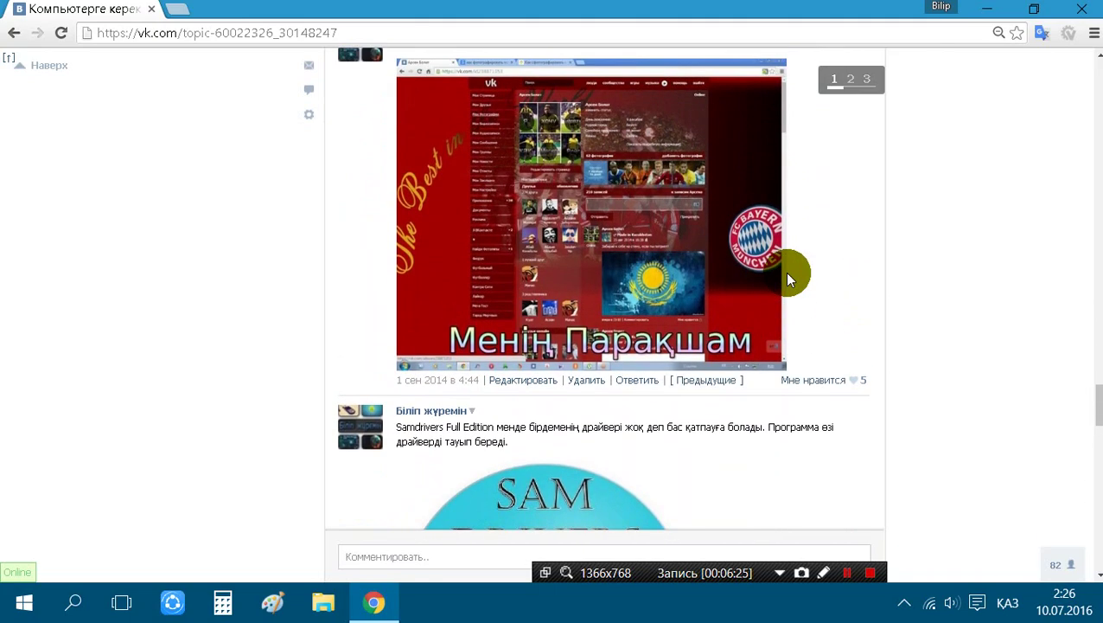
{"action": "scroll", "coordinate": [787, 275], "scroll_direction": "down", "scroll_amount": 1}
{"action": "scroll", "coordinate": [787, 275], "scroll_direction": "up", "scroll_amount": 1}
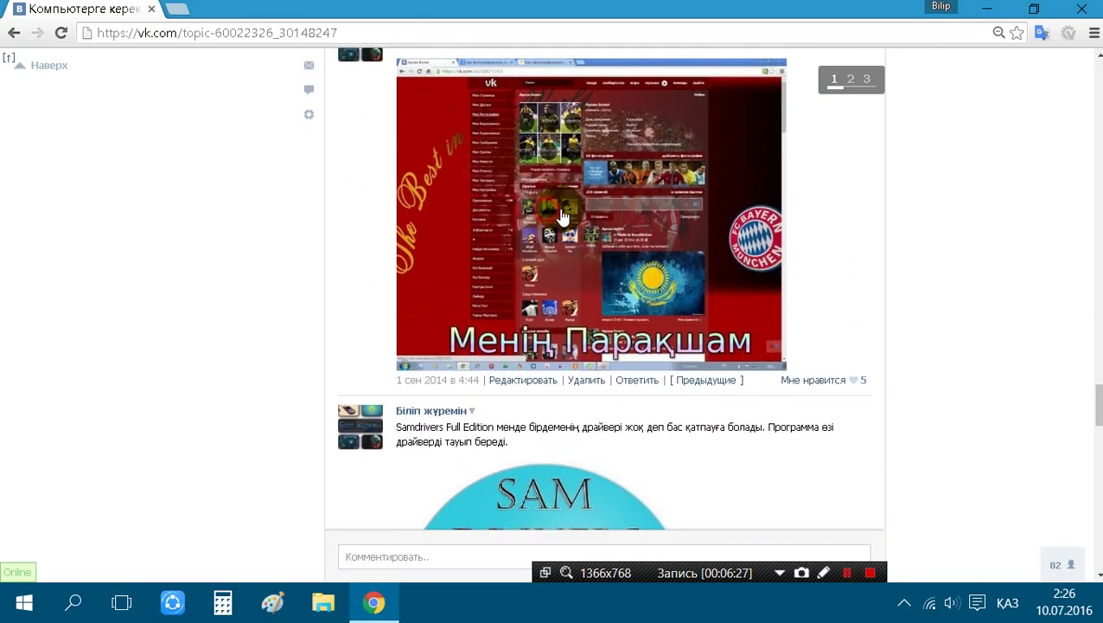
- View the Orbitum post's picture enlarged, close it, and go on to the Samdrivers Full Edition post
{"action": "left_click", "coordinate": [783, 276]}
{"action": "left_click", "coordinate": [801, 79]}
{"action": "scroll", "coordinate": [785, 245], "scroll_direction": "down", "scroll_amount": 2}
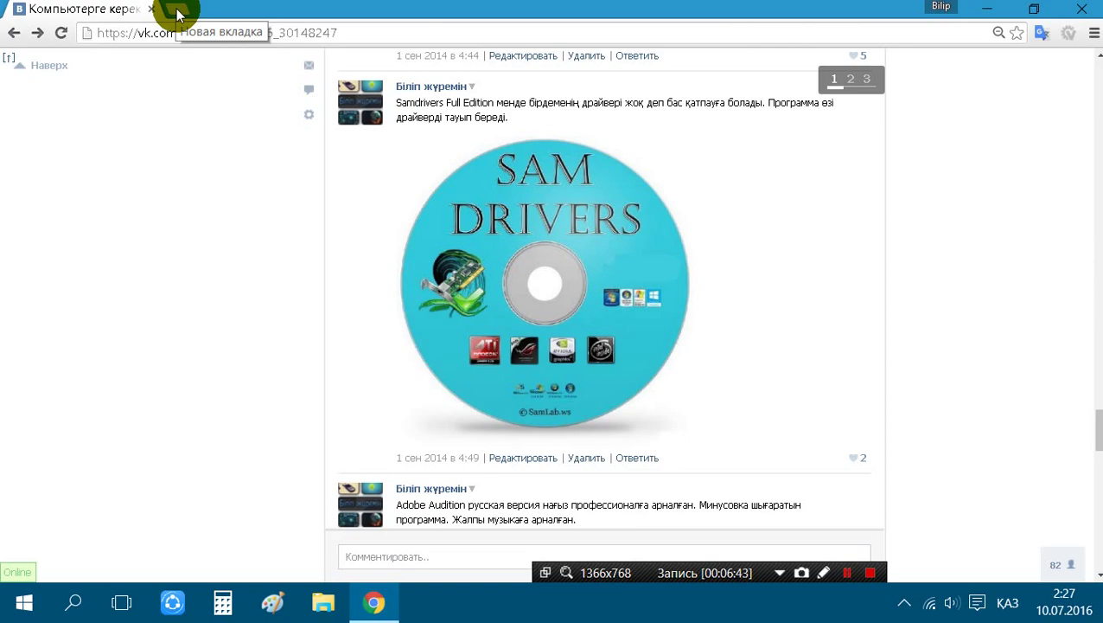
- Search Yandex for "drp" in a new tab and open the DriverPack Solution website from the results
{"action": "left_click", "coordinate": [176, 15]}
{"action": "type", "text": "1"}
{"action": "key", "text": "BackSpace"}
{"action": "type", "text": "d"}
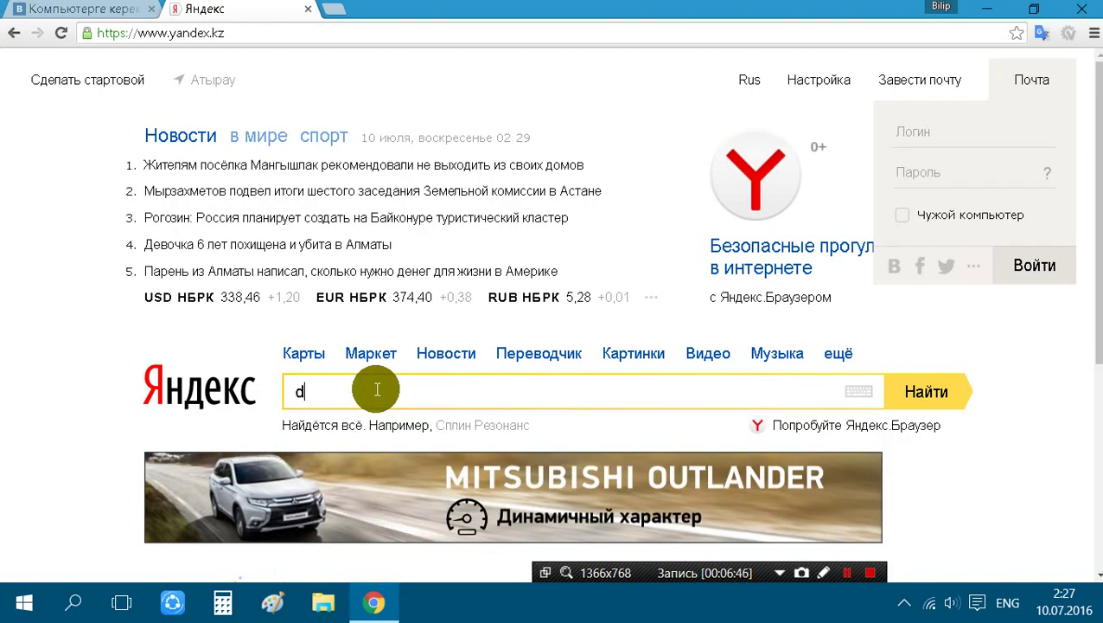
{"action": "type", "text": "rp"}
{"action": "left_click", "coordinate": [357, 421]}
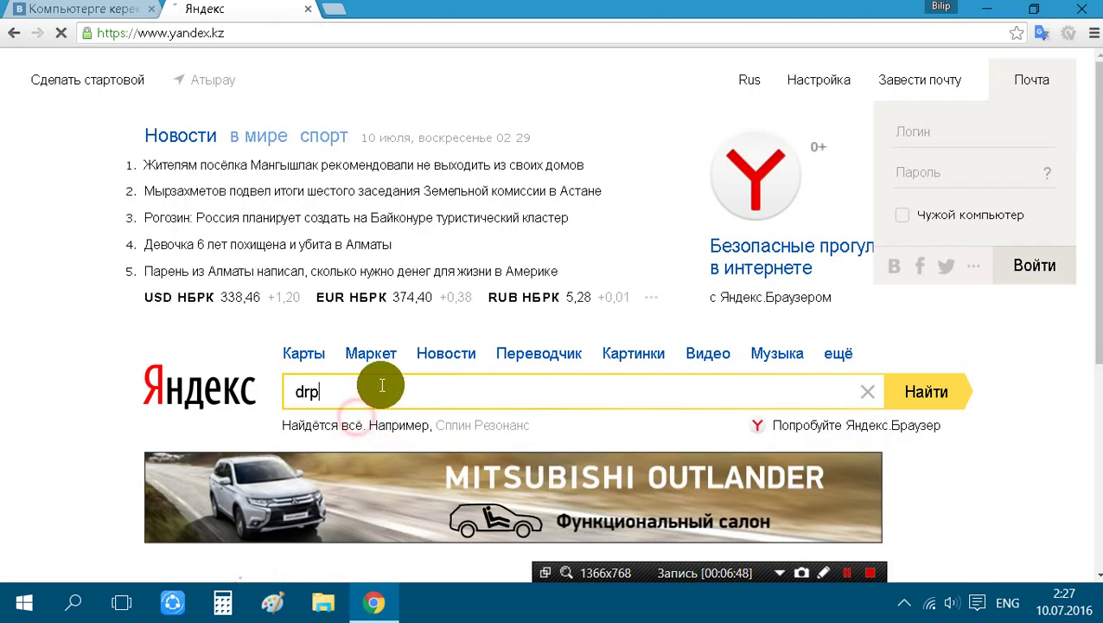
{"action": "left_click", "coordinate": [295, 145]}
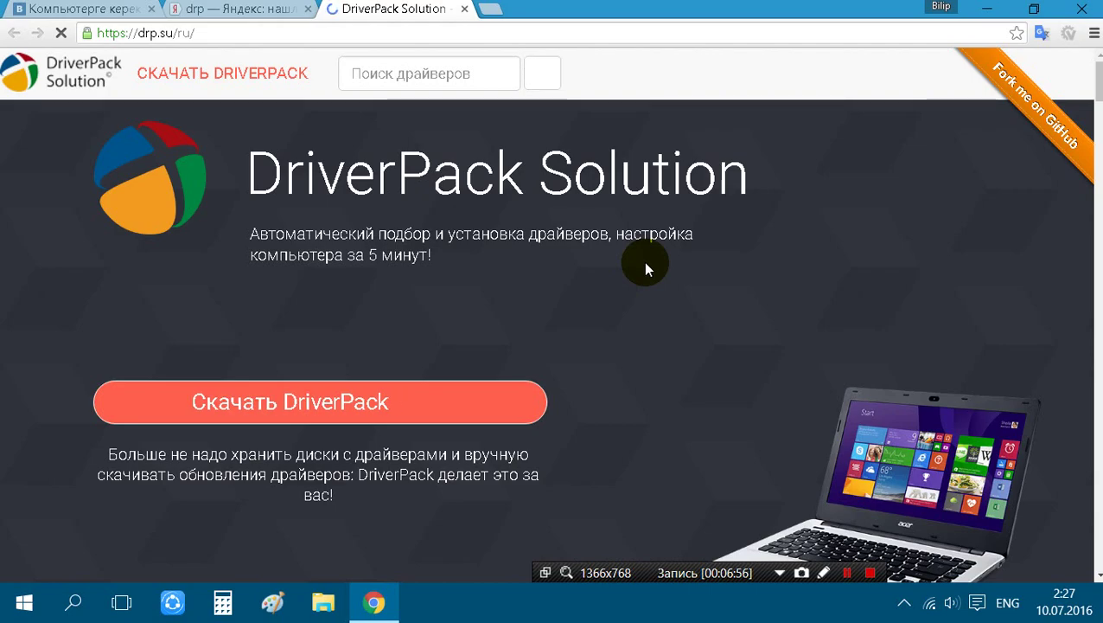
- Look over the DriverPack Solution page and download the DriverPack installer
{"action": "scroll", "coordinate": [644, 263], "scroll_direction": "down", "scroll_amount": 2}
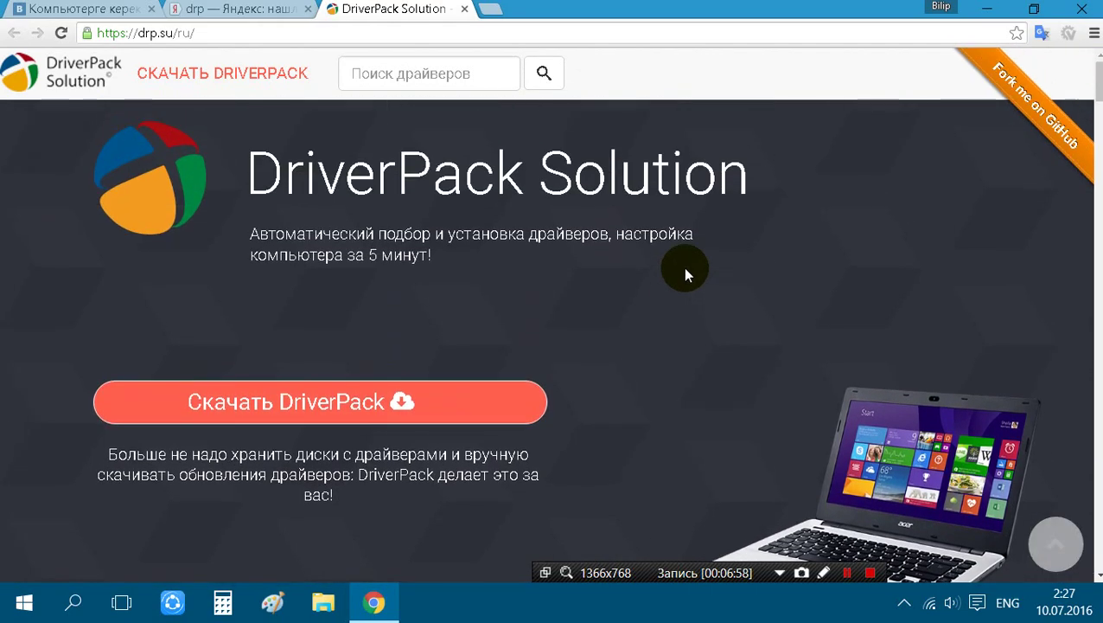
{"action": "scroll", "coordinate": [817, 216], "scroll_direction": "down", "scroll_amount": 3}
{"action": "scroll", "coordinate": [818, 216], "scroll_direction": "up", "scroll_amount": 3}
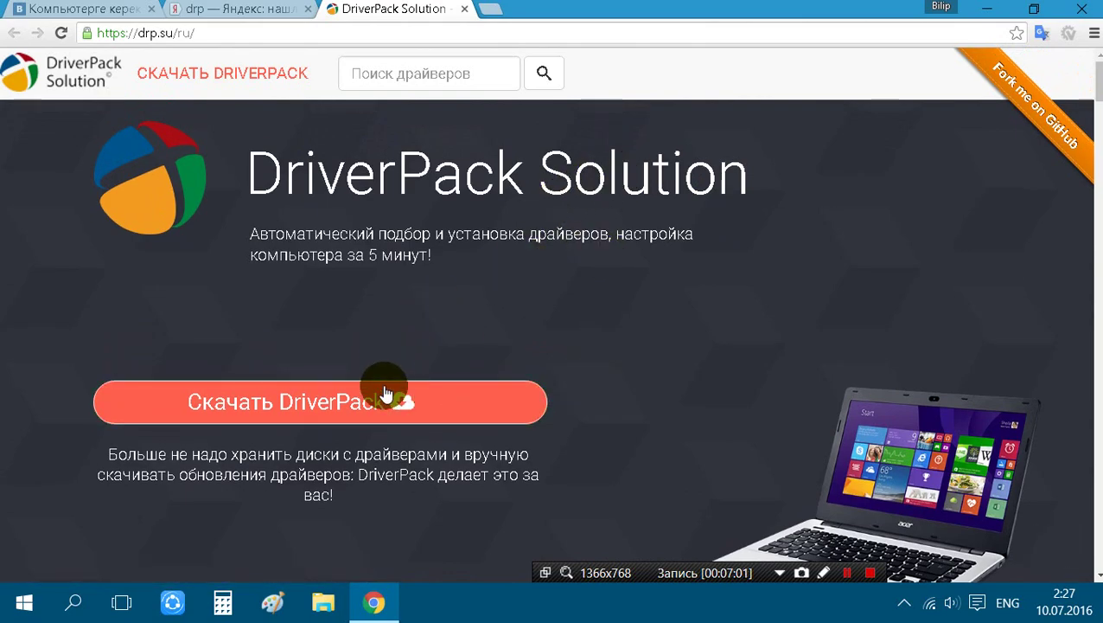
{"action": "left_click", "coordinate": [361, 422]}
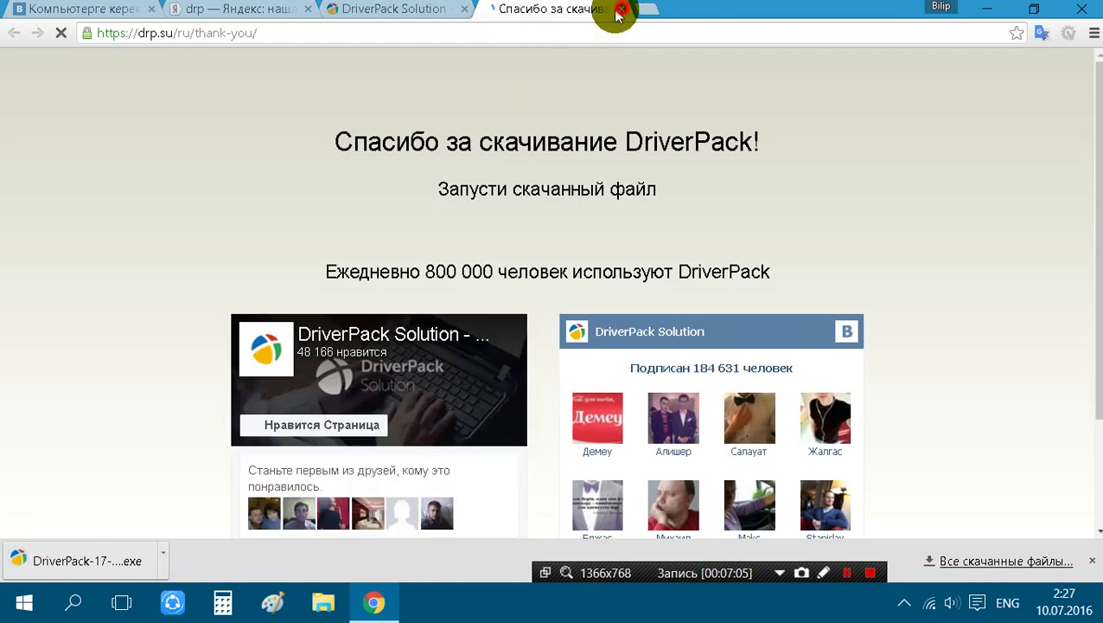
- Close the download thank-you page and the DriverPack Solution page, and return to the VK program topic
{"action": "left_click", "coordinate": [621, 10]}
{"action": "left_click", "coordinate": [468, 10]}
{"action": "left_click", "coordinate": [90, 8]}
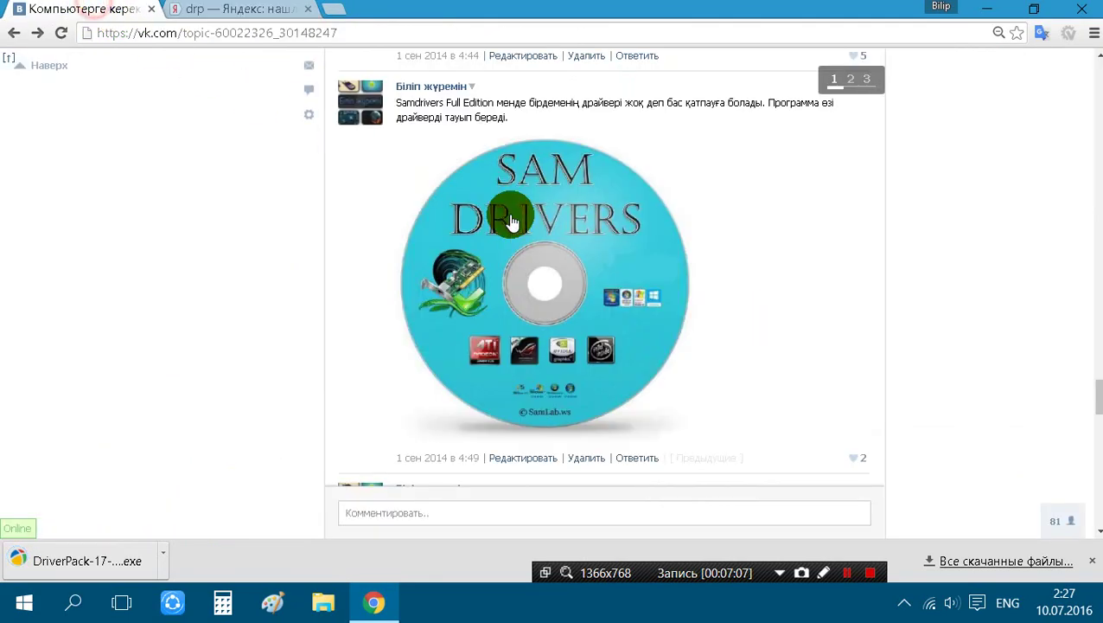
- Run the downloaded DriverPack-17-Online file and allow it to start at the security warning
{"action": "scroll", "coordinate": [443, 185], "scroll_direction": "down", "scroll_amount": 2}
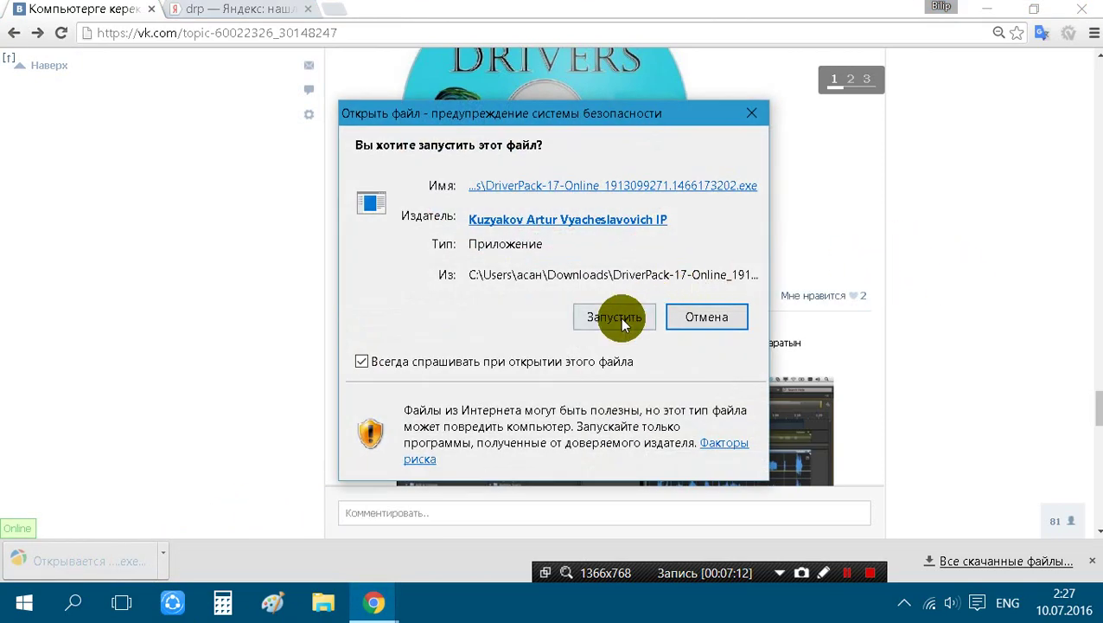
{"action": "left_click", "coordinate": [619, 316]}
{"action": "scroll", "coordinate": [588, 274], "scroll_direction": "down", "scroll_amount": 2}
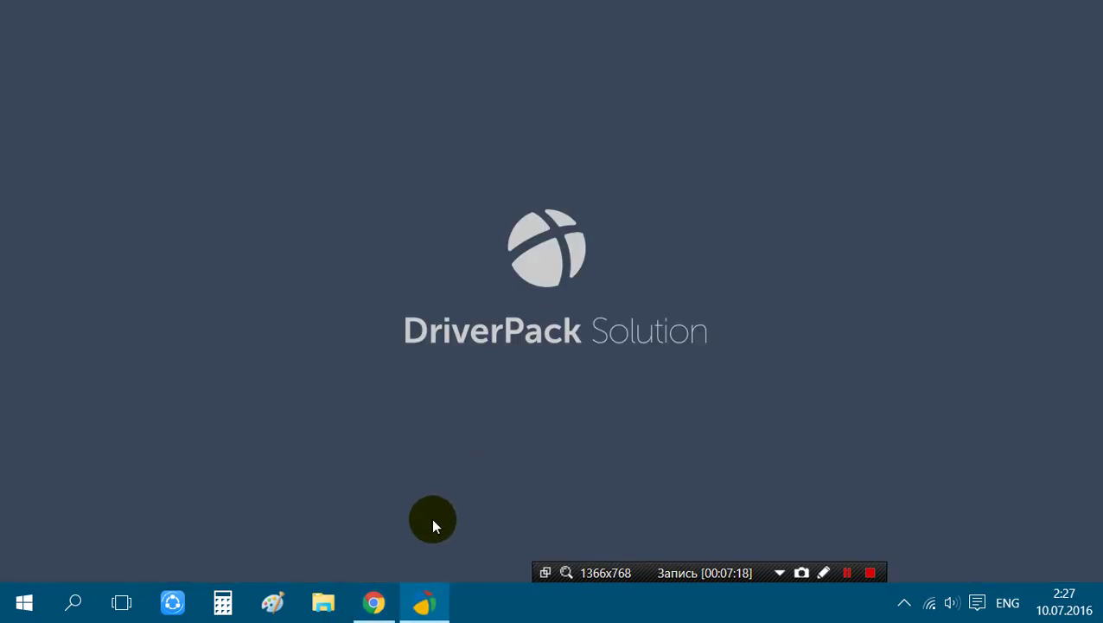
- Return to the VK topic in Chrome and look at the Adobe Audition and Password Reviver Pro posts
{"action": "left_click", "coordinate": [373, 602]}
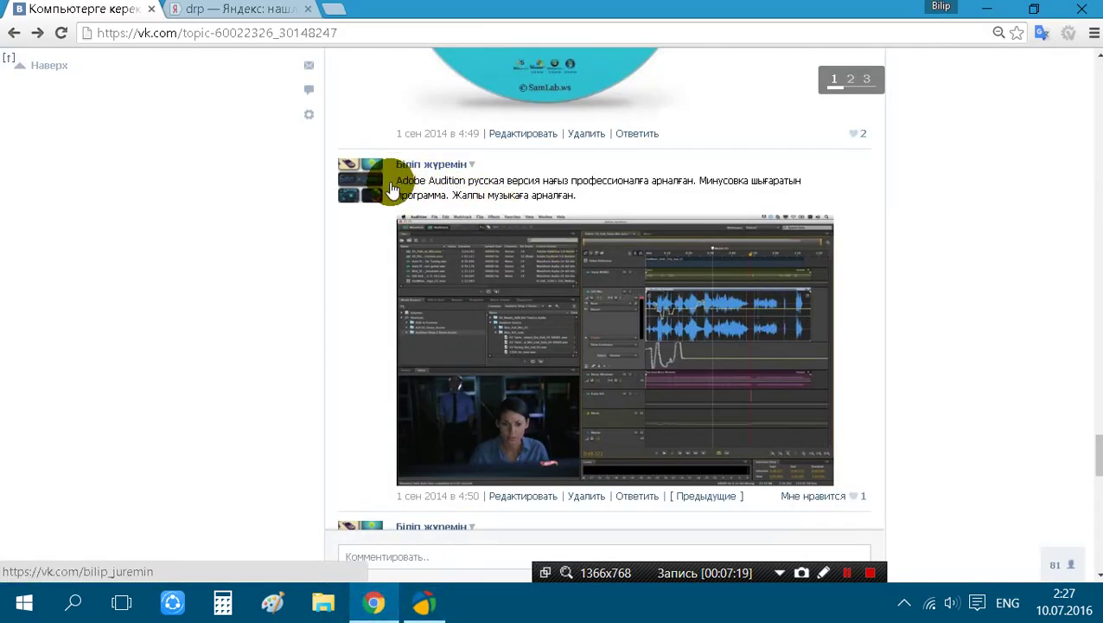
{"action": "scroll", "coordinate": [847, 299], "scroll_direction": "down", "scroll_amount": 2}
{"action": "scroll", "coordinate": [796, 298], "scroll_direction": "up", "scroll_amount": 2}
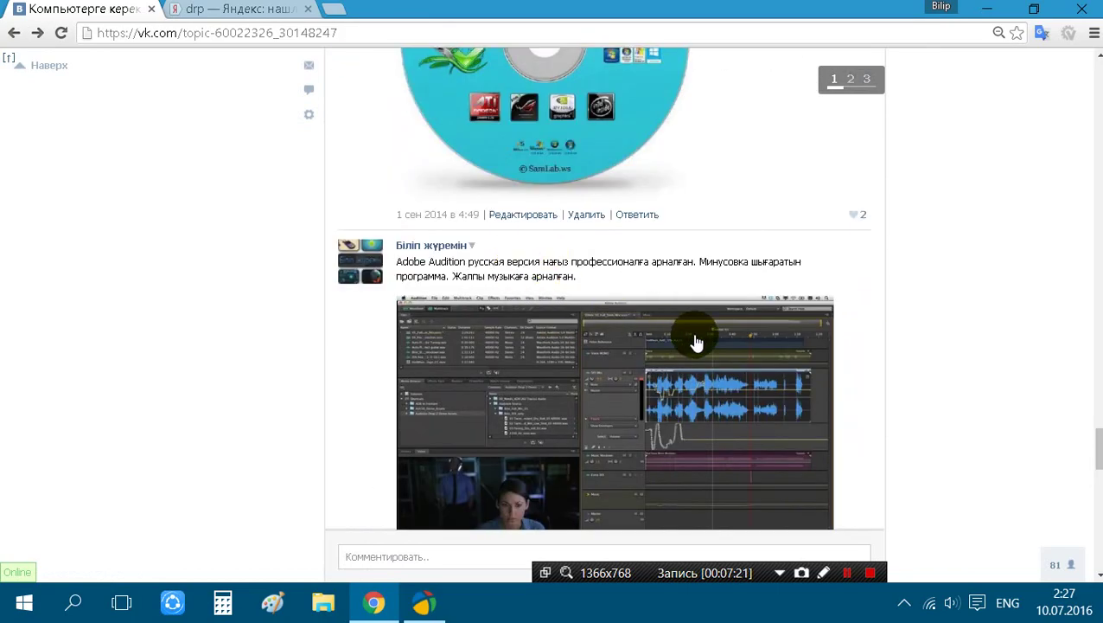
{"action": "scroll", "coordinate": [696, 344], "scroll_direction": "down", "scroll_amount": 5}
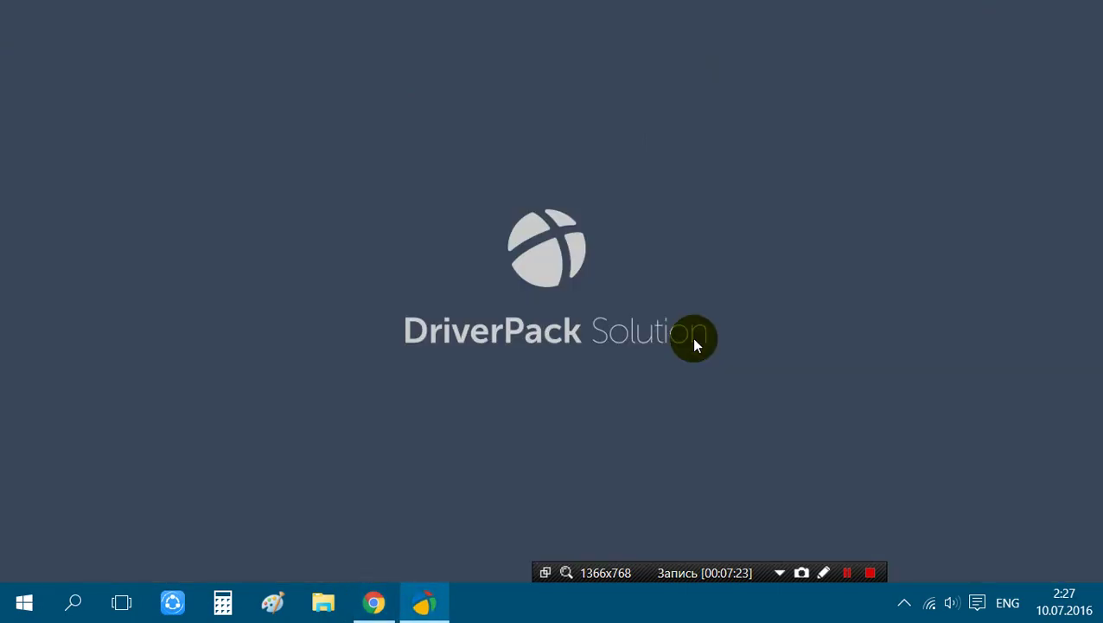
{"action": "left_click", "coordinate": [386, 599]}
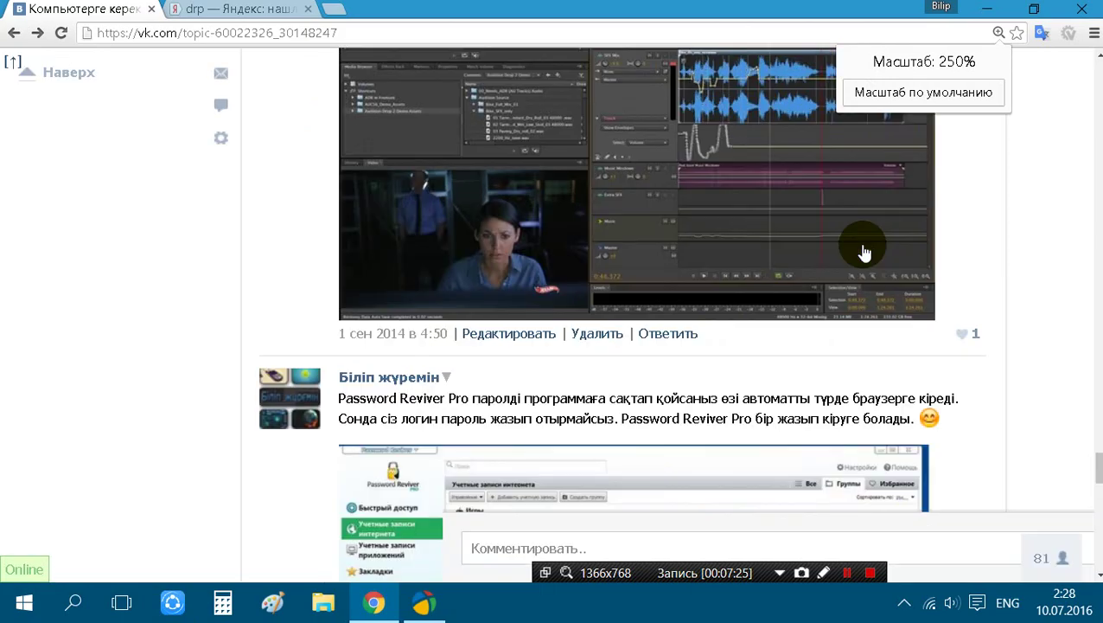
- Reduce the VK topic's page zoom to 110% so the Password Reviver Pro post fits
{"action": "scroll", "coordinate": [828, 258], "scroll_direction": "down", "scroll_amount": 3}
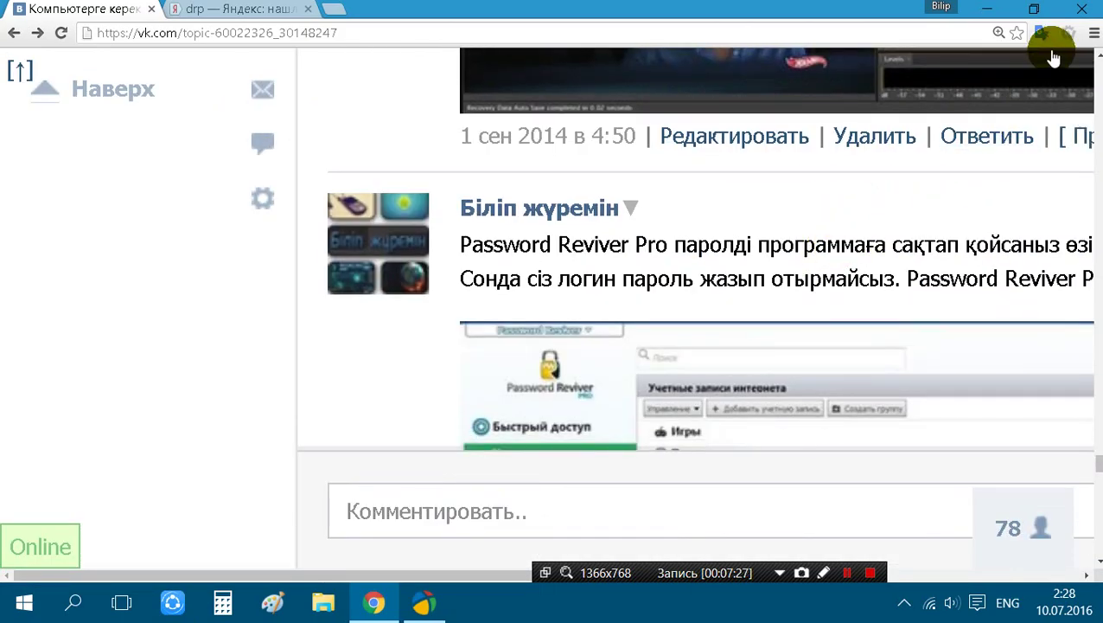
{"action": "left_click", "coordinate": [1095, 34]}
{"action": "left_click", "coordinate": [981, 215]}
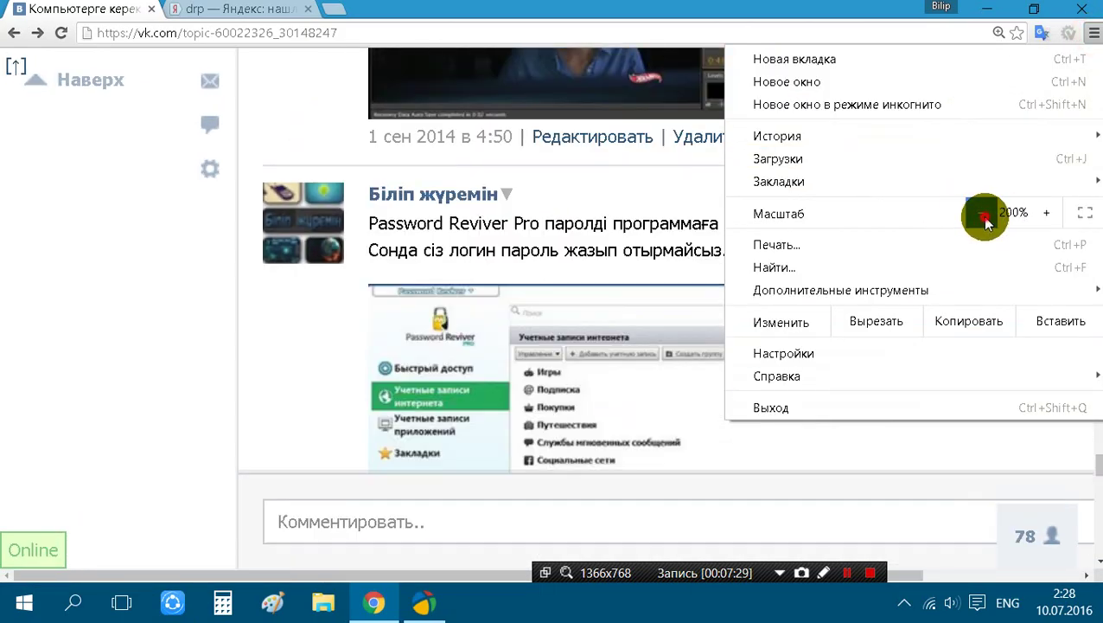
{"action": "left_click", "coordinate": [982, 215]}
{"action": "left_click", "coordinate": [982, 215]}
{"action": "left_click", "coordinate": [981, 215]}
{"action": "left_click", "coordinate": [981, 215]}
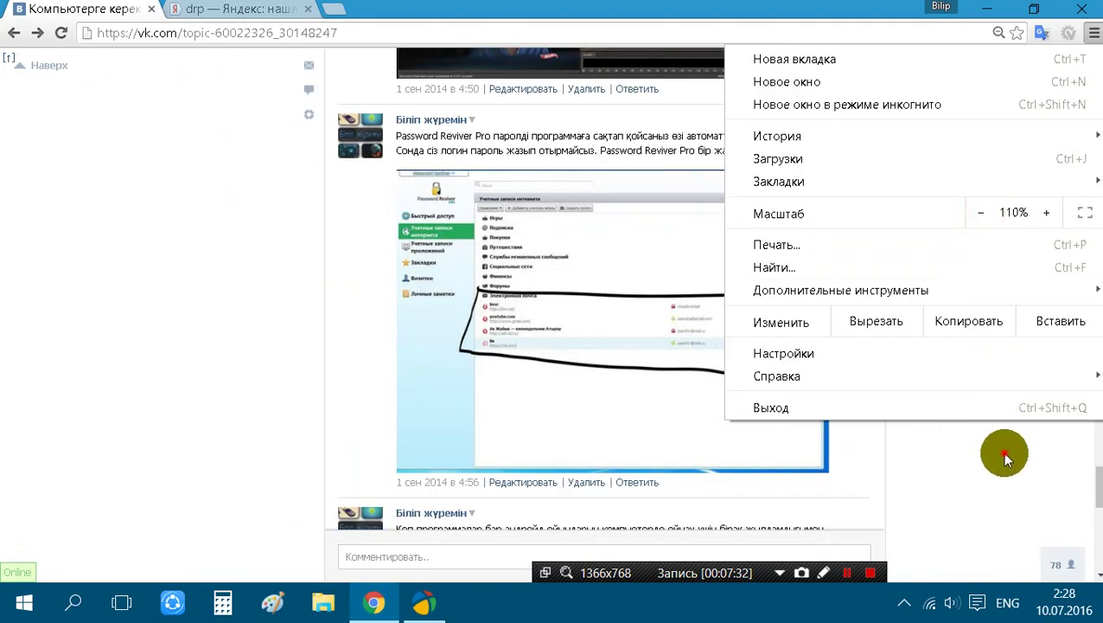
{"action": "left_click", "coordinate": [1003, 451]}
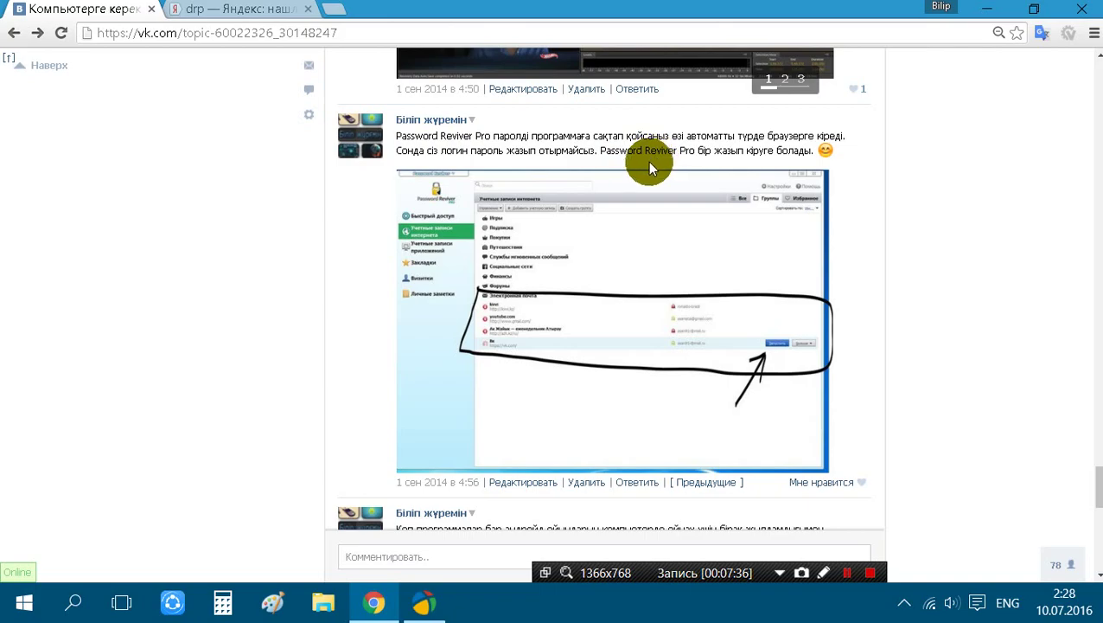
- Look at the BlueStacks post with its video and the comments below it in the VK topic
{"action": "scroll", "coordinate": [648, 161], "scroll_direction": "down", "scroll_amount": 3}
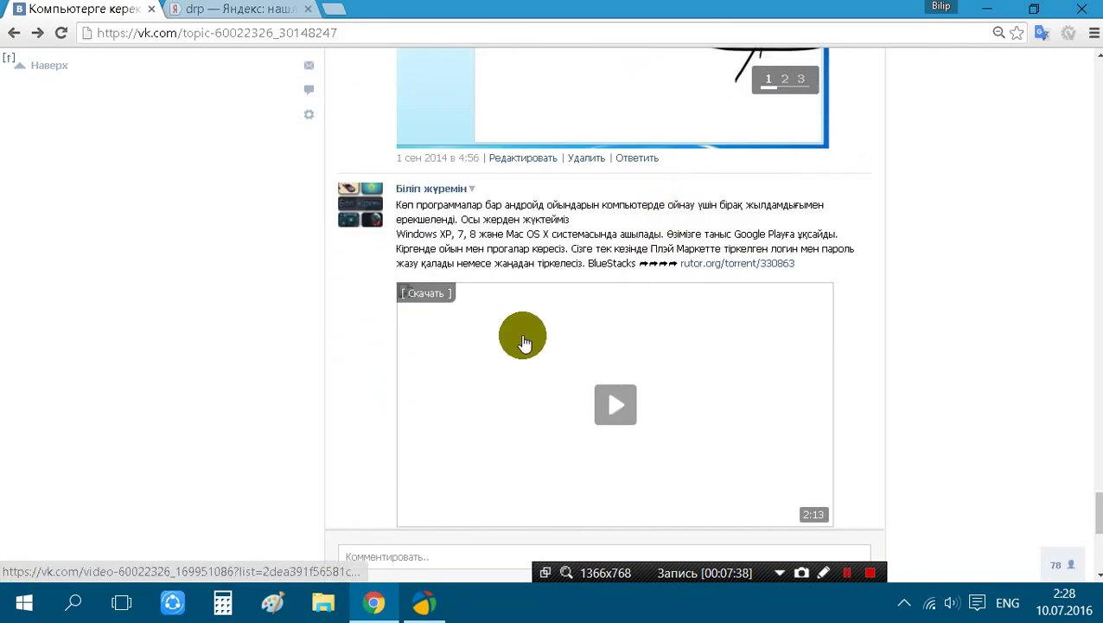
{"action": "scroll", "coordinate": [530, 342], "scroll_direction": "down", "scroll_amount": 3}
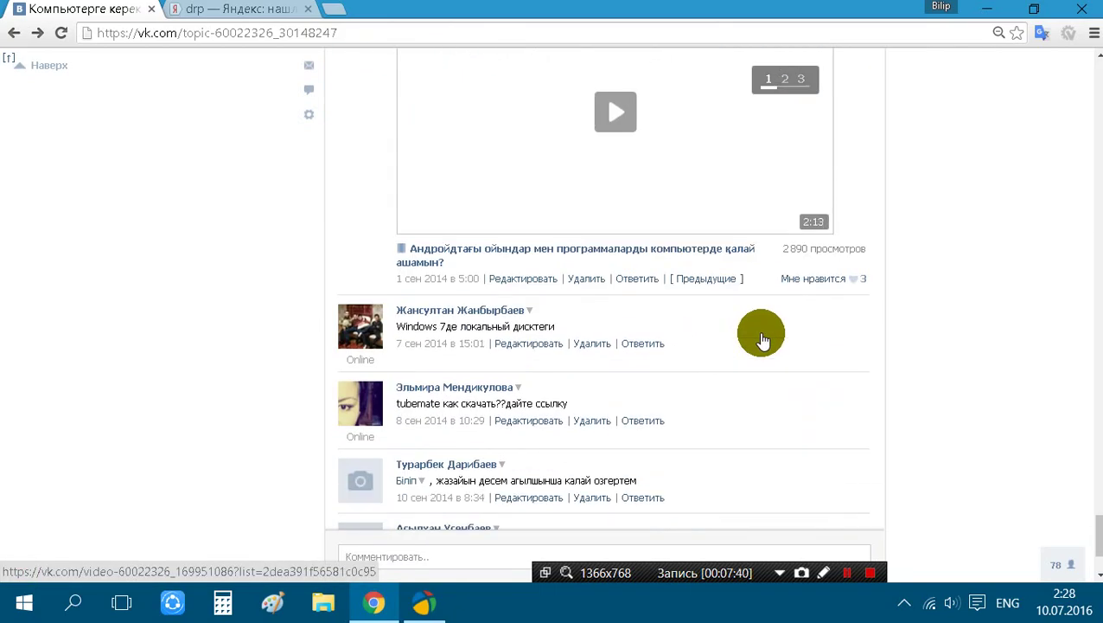
{"action": "scroll", "coordinate": [761, 338], "scroll_direction": "up", "scroll_amount": 2}
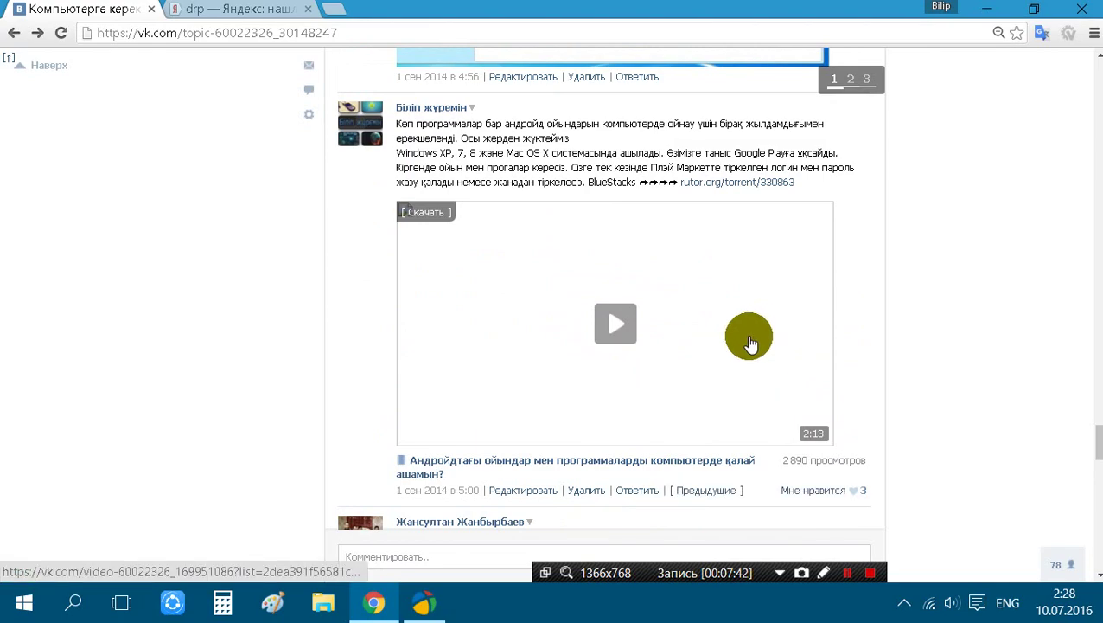
{"action": "scroll", "coordinate": [751, 344], "scroll_direction": "down", "scroll_amount": 1}
{"action": "scroll", "coordinate": [909, 333], "scroll_direction": "down", "scroll_amount": 5}
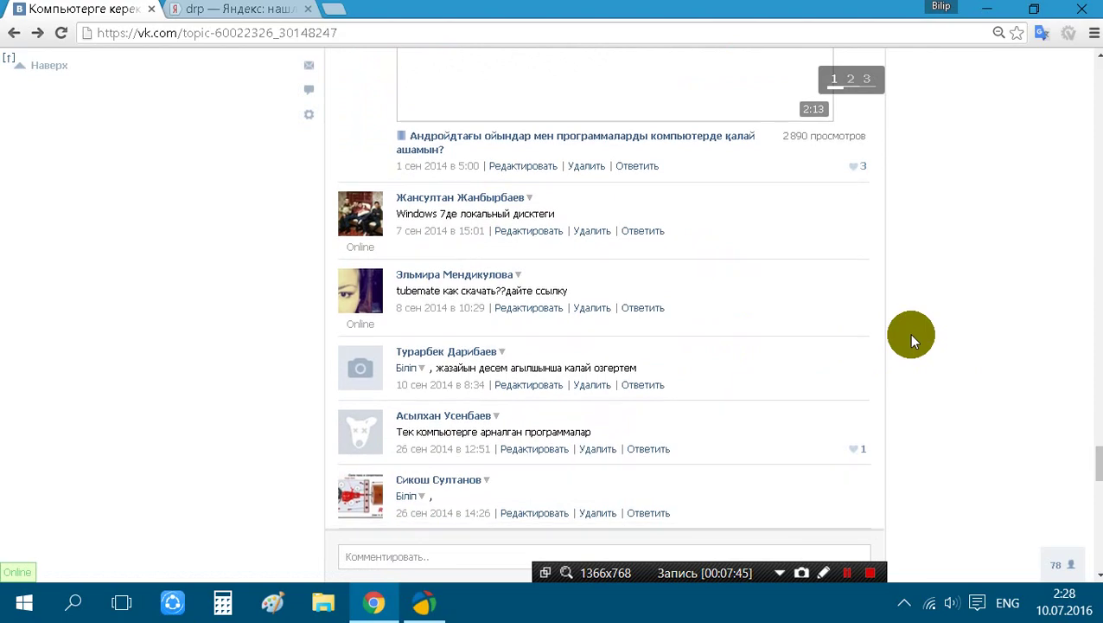
- Switch to DriverPack Solution, open expert mode and go through the driver and utility lists, deselecting DriverPack Notifier
{"action": "left_click", "coordinate": [805, 307]}
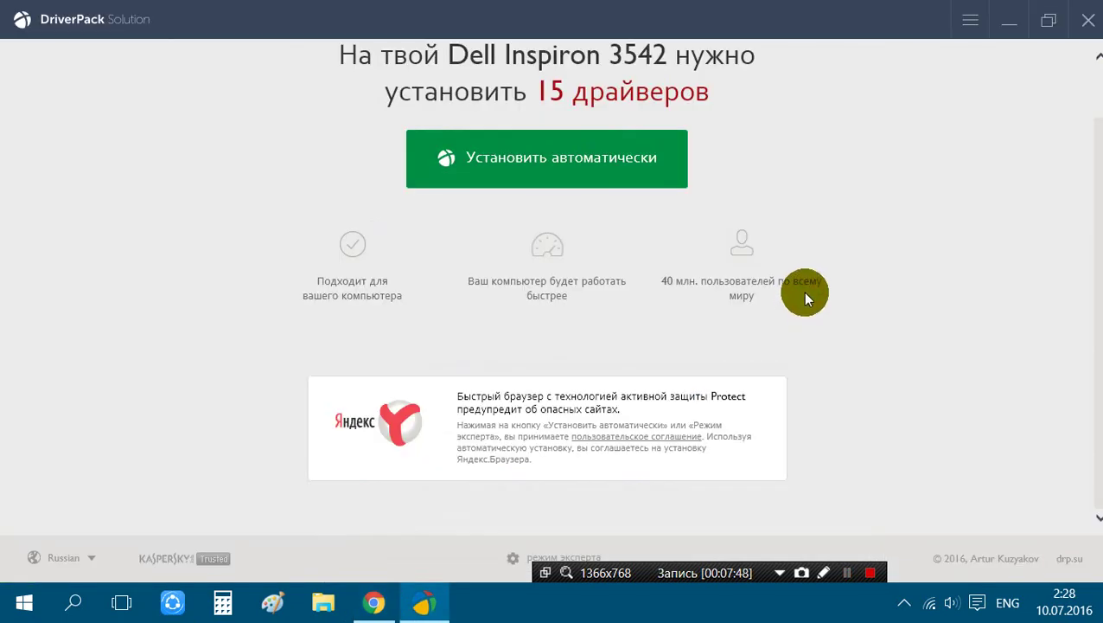
{"action": "left_click_drag", "start_coordinate": [676, 577], "coordinate": [696, 25]}
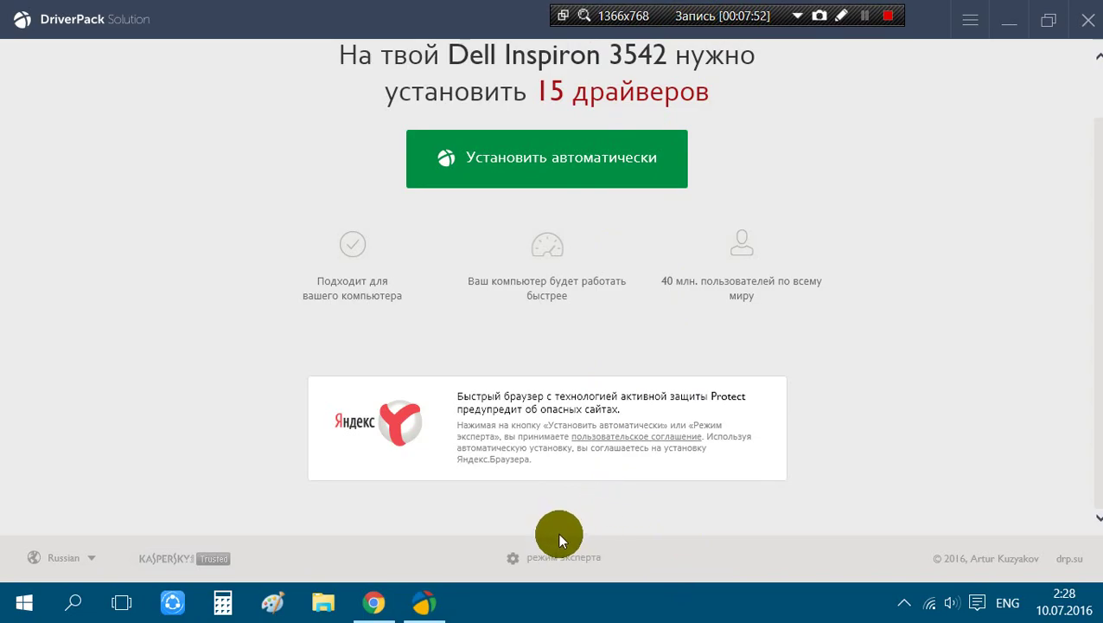
{"action": "left_click", "coordinate": [550, 558]}
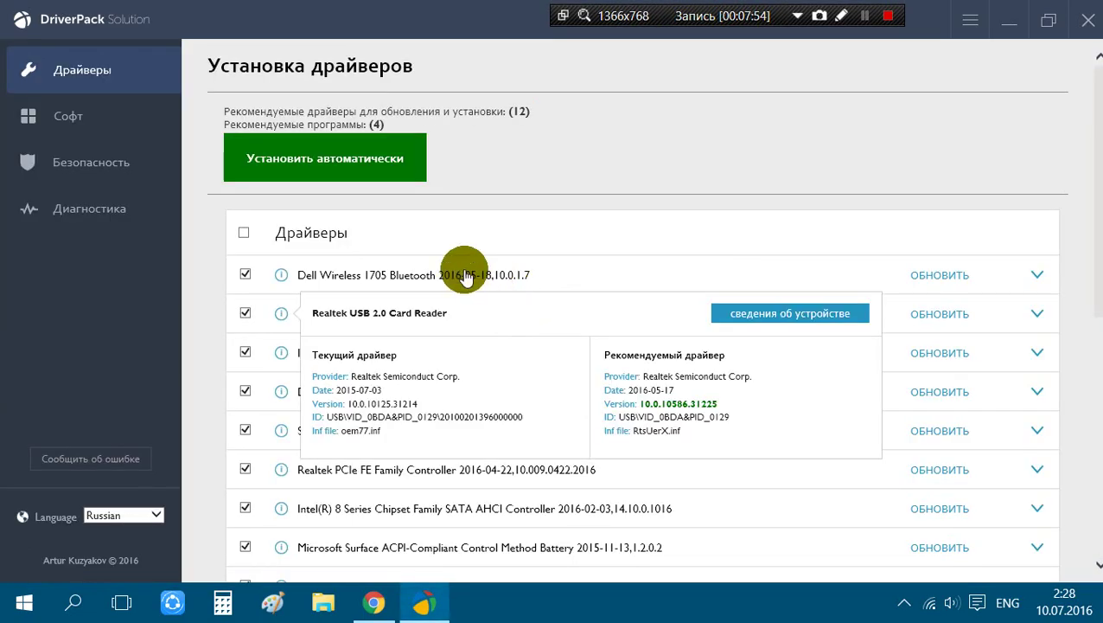
{"action": "scroll", "coordinate": [519, 258], "scroll_direction": "down", "scroll_amount": 5}
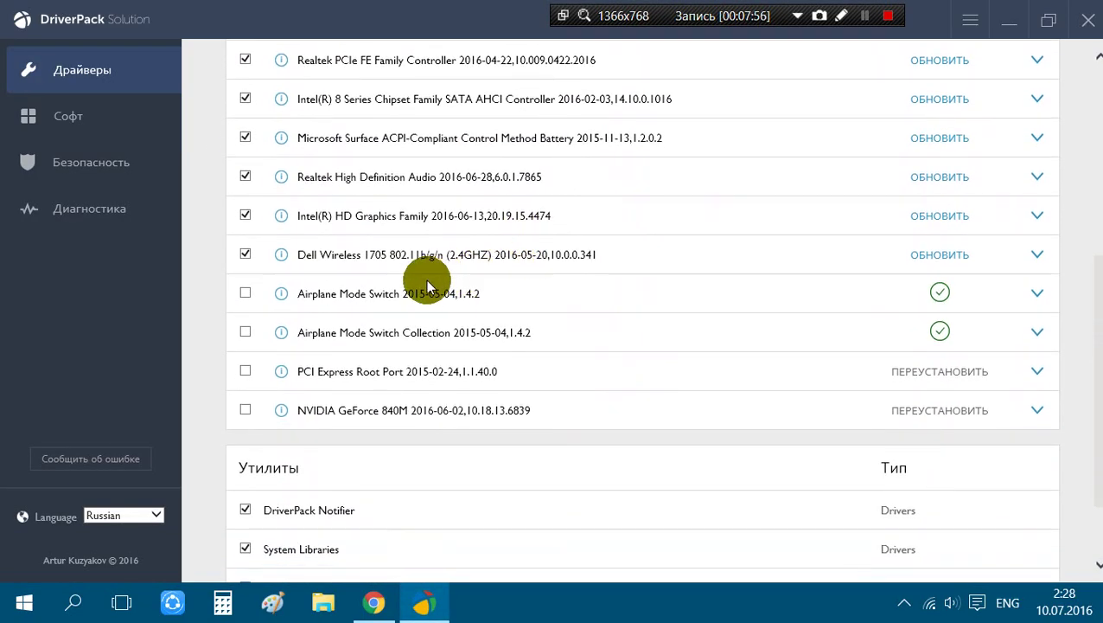
{"action": "scroll", "coordinate": [406, 354], "scroll_direction": "down", "scroll_amount": 1}
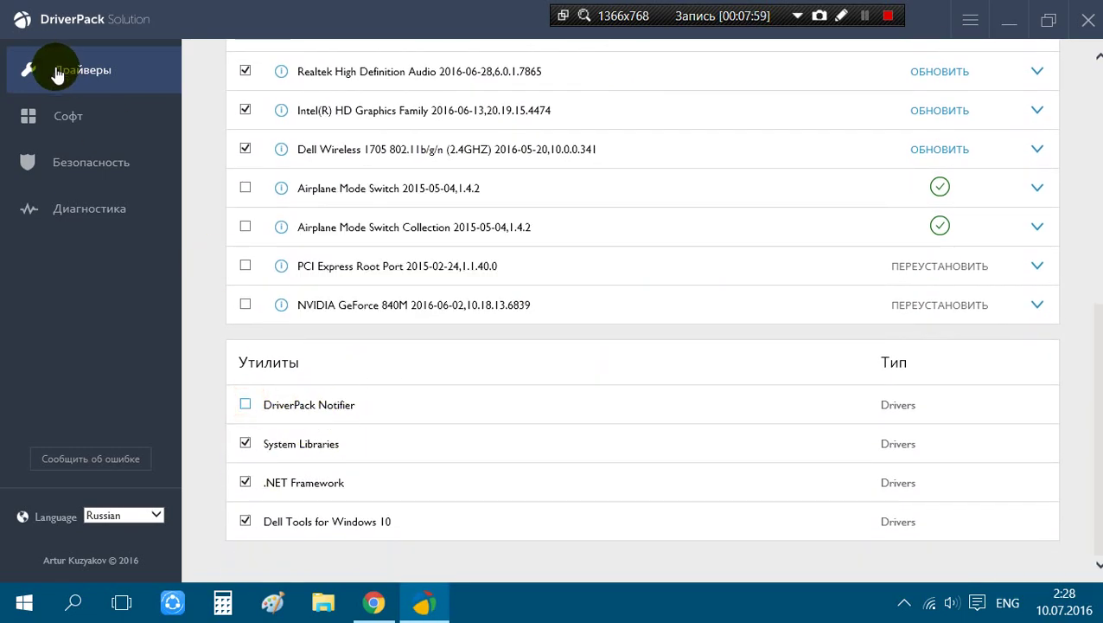
- Look through the recommended programs in DriverPack's software section, from 7-Zip to DriverPack Notifier
{"action": "left_click", "coordinate": [55, 115]}
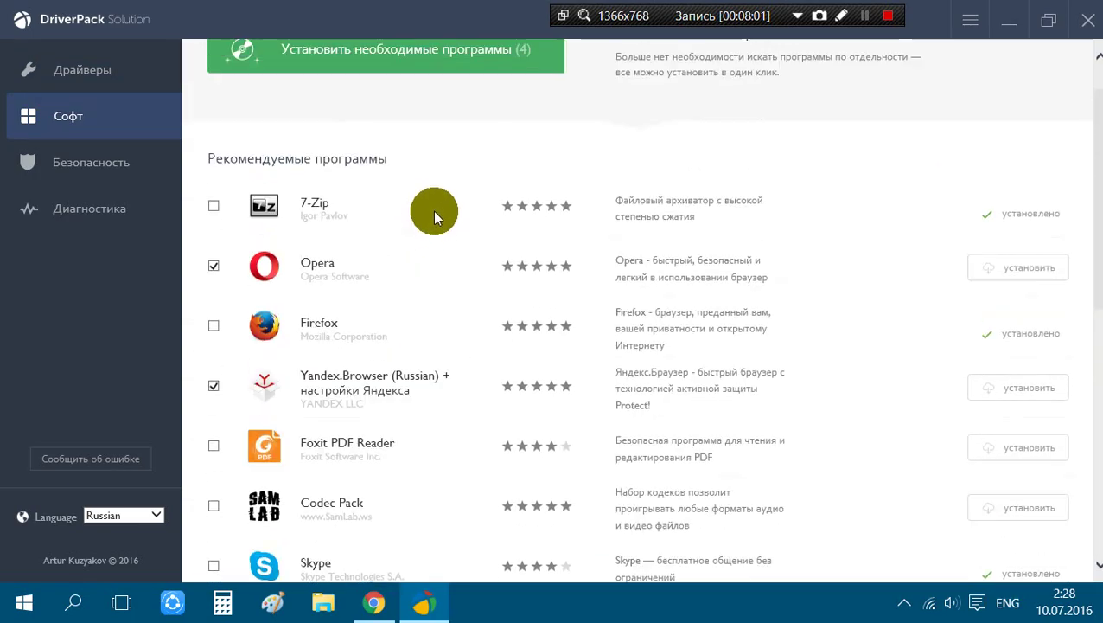
{"action": "scroll", "coordinate": [389, 235], "scroll_direction": "down", "scroll_amount": 3}
{"action": "scroll", "coordinate": [367, 307], "scroll_direction": "down", "scroll_amount": 5}
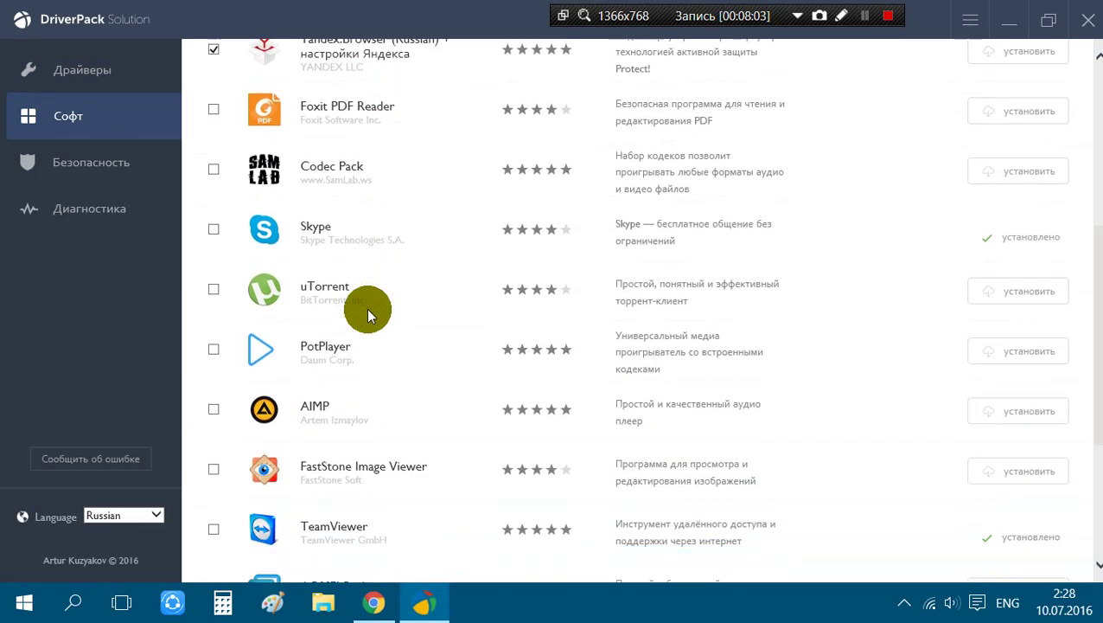
{"action": "scroll", "coordinate": [371, 430], "scroll_direction": "up", "scroll_amount": 8}
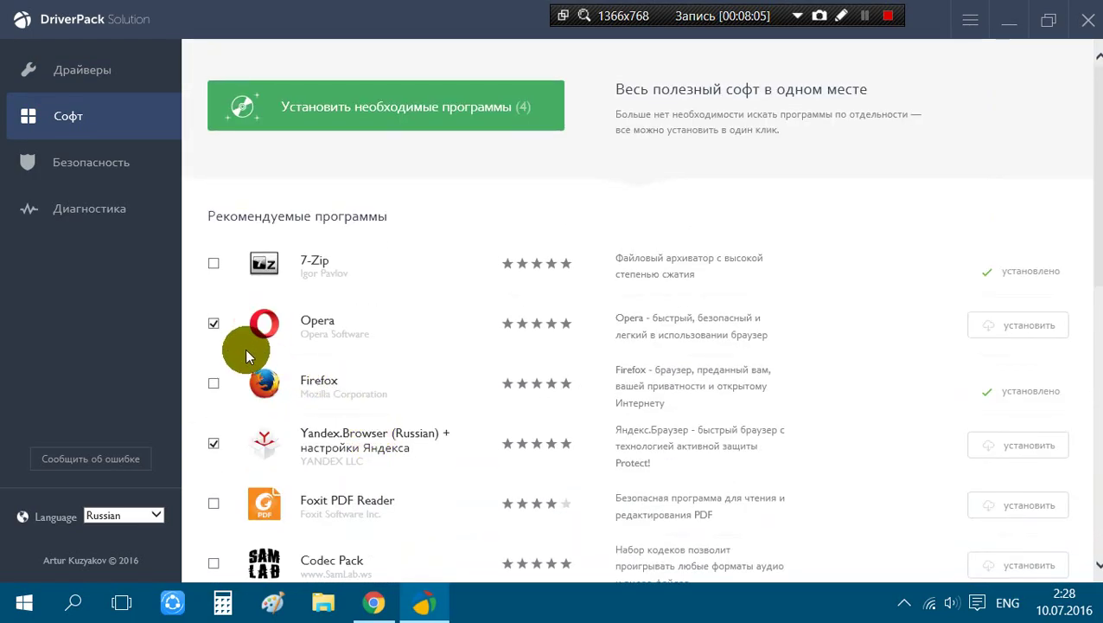
{"action": "scroll", "coordinate": [377, 390], "scroll_direction": "down", "scroll_amount": 8}
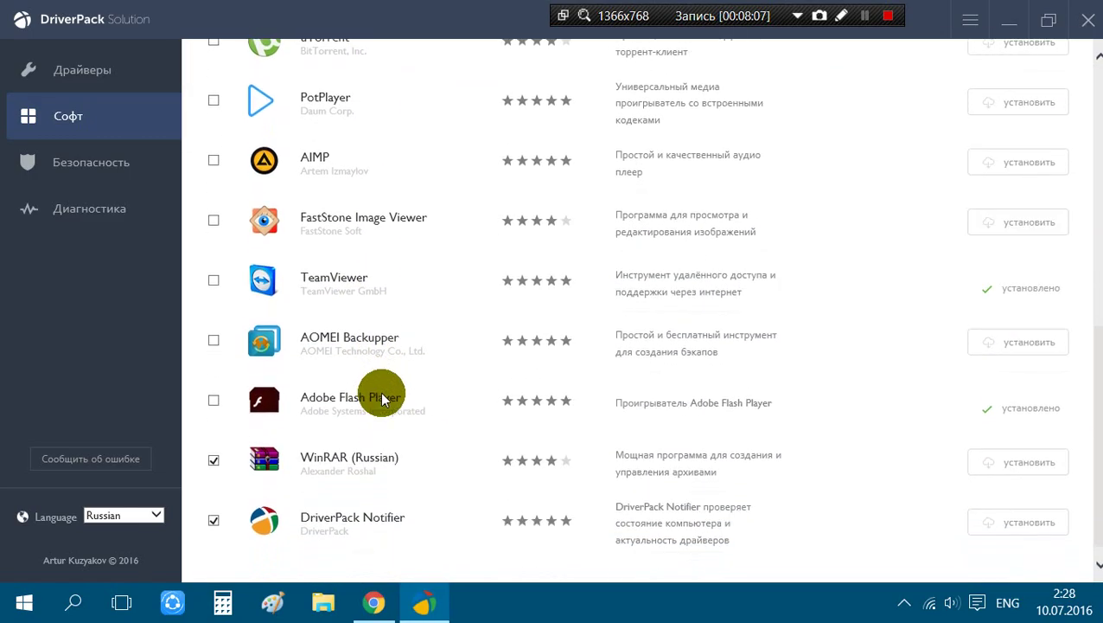
{"action": "scroll", "coordinate": [389, 393], "scroll_direction": "up", "scroll_amount": 6}
{"action": "scroll", "coordinate": [371, 372], "scroll_direction": "up", "scroll_amount": 2}
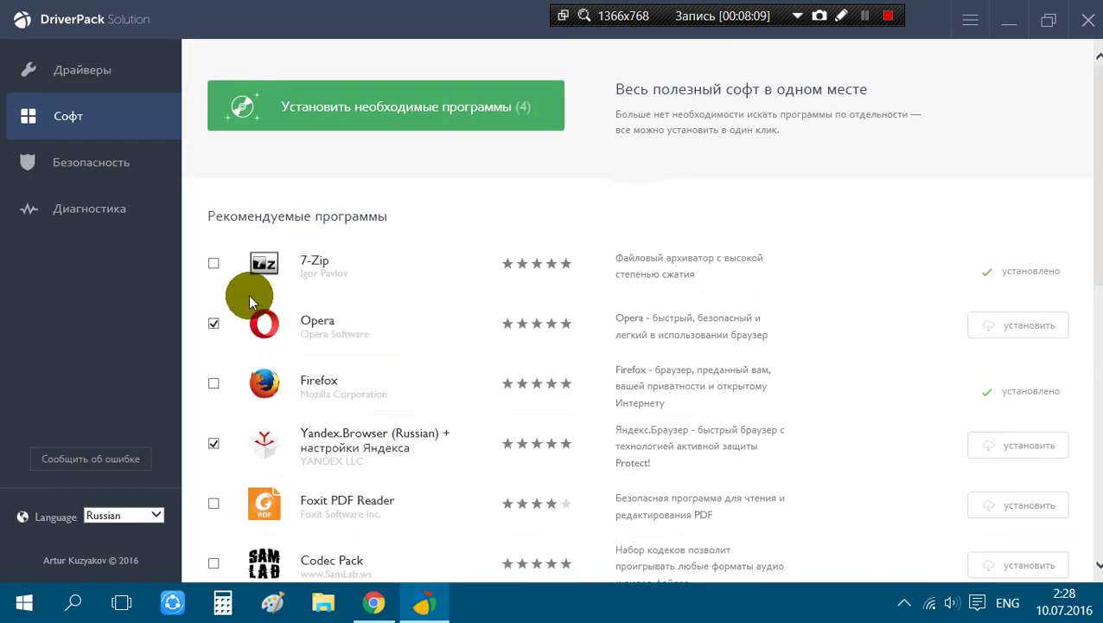
- Examine the list of unwanted programs in DriverPack's security section
{"action": "left_click", "coordinate": [68, 172]}
{"action": "scroll", "coordinate": [525, 337], "scroll_direction": "down", "scroll_amount": 3}
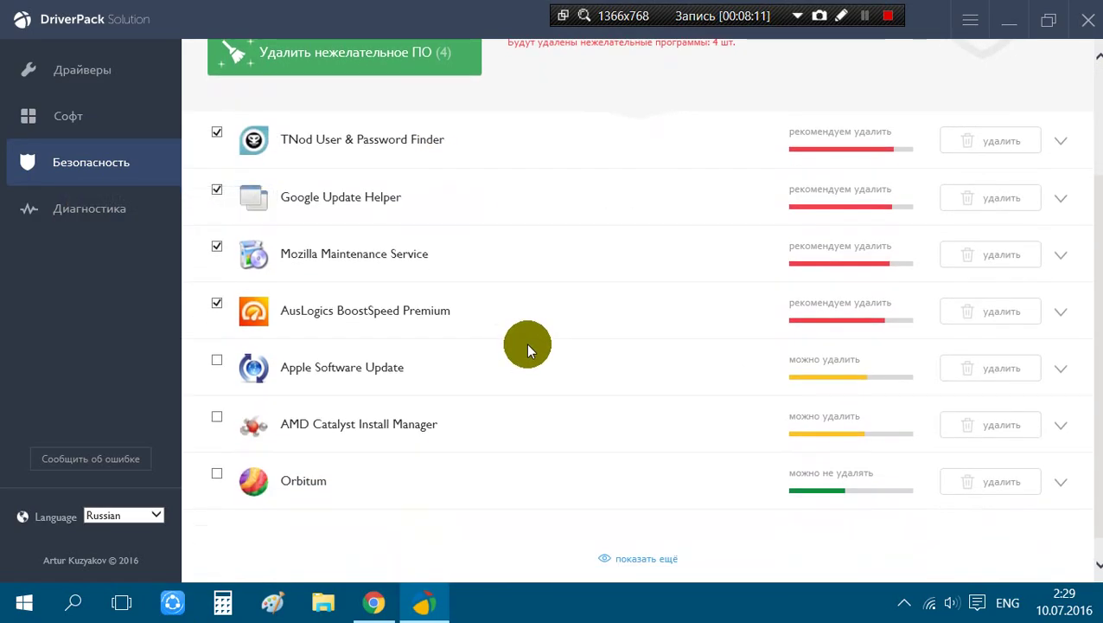
{"action": "scroll", "coordinate": [526, 343], "scroll_direction": "up", "scroll_amount": 3}
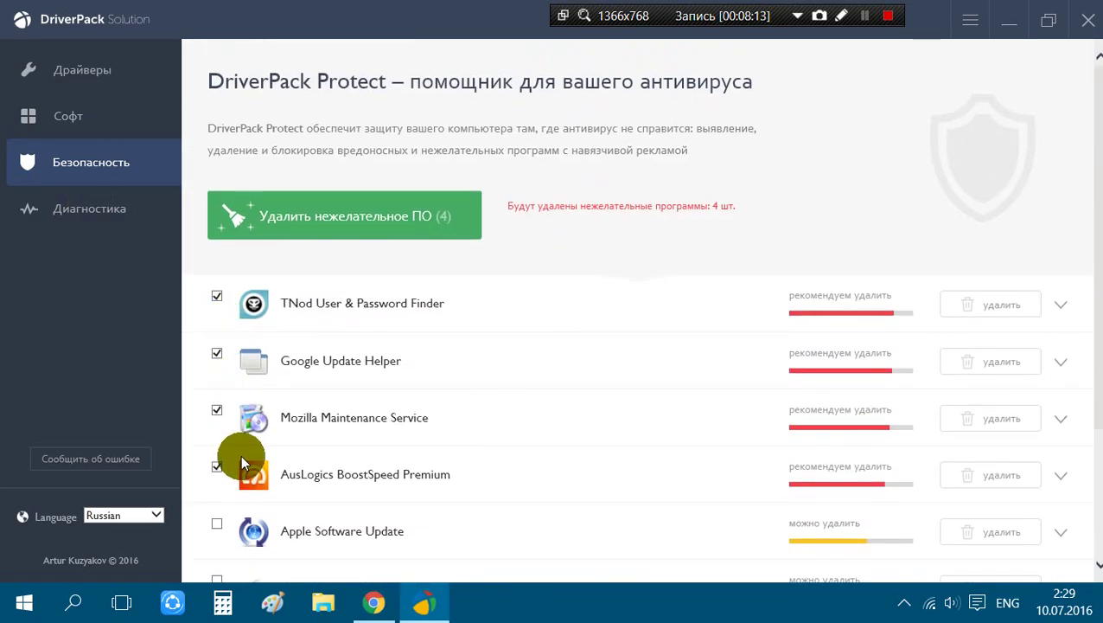
{"action": "scroll", "coordinate": [219, 329], "scroll_direction": "down", "scroll_amount": 4}
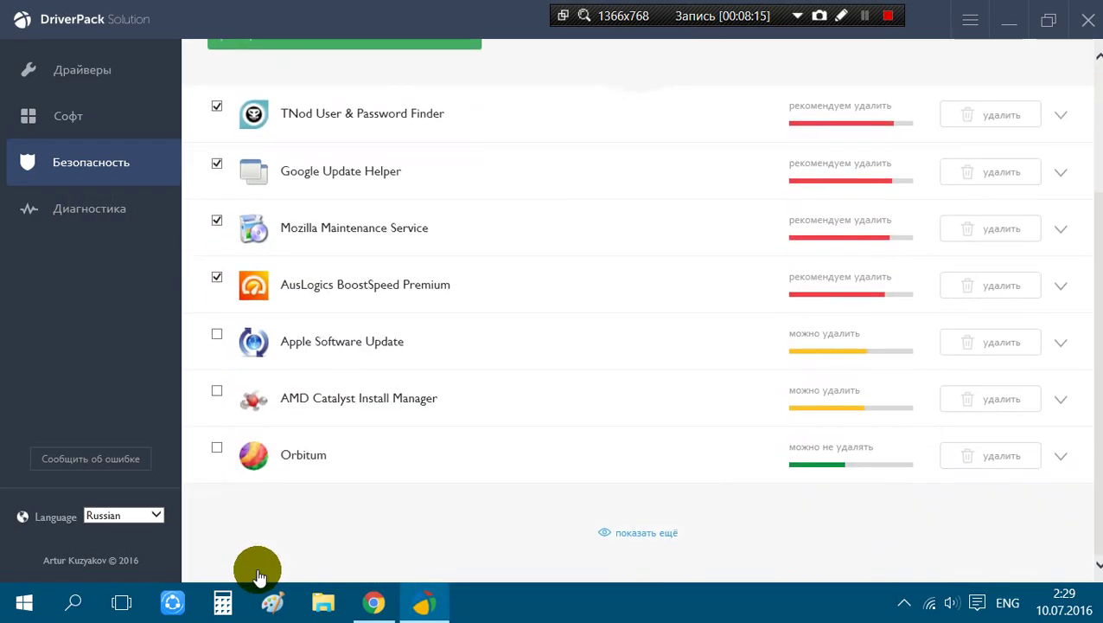
{"action": "scroll", "coordinate": [217, 432], "scroll_direction": "up", "scroll_amount": 4}
- Look over the system diagnostics report in DriverPack Solution
{"action": "left_click", "coordinate": [103, 207]}
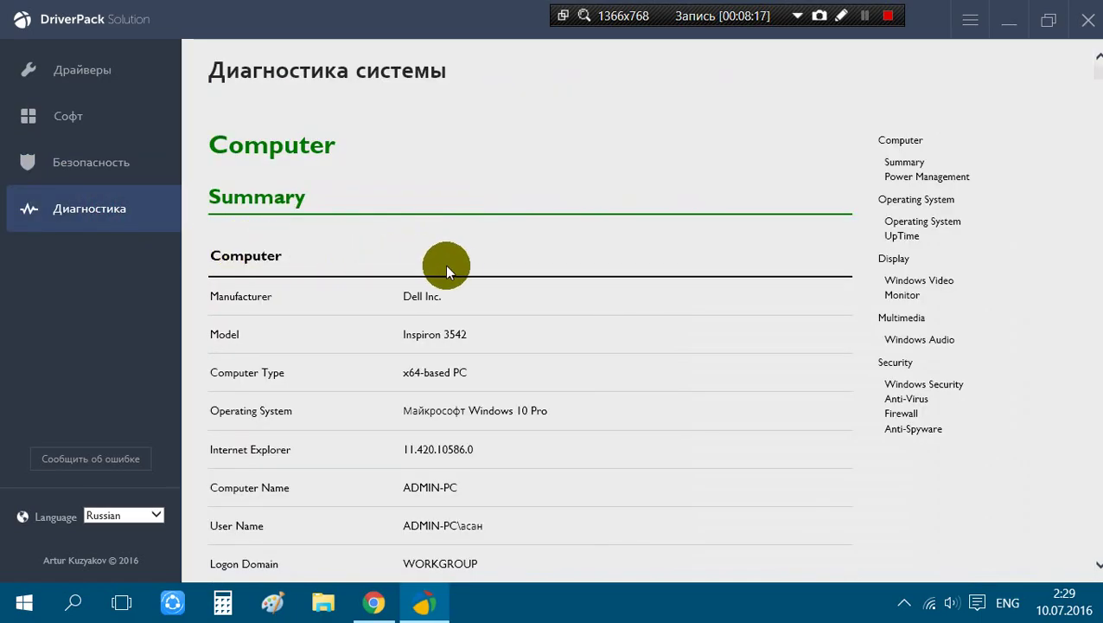
{"action": "scroll", "coordinate": [443, 269], "scroll_direction": "down", "scroll_amount": 2}
{"action": "scroll", "coordinate": [461, 287], "scroll_direction": "up", "scroll_amount": 2}
{"action": "scroll", "coordinate": [463, 290], "scroll_direction": "down", "scroll_amount": 6}
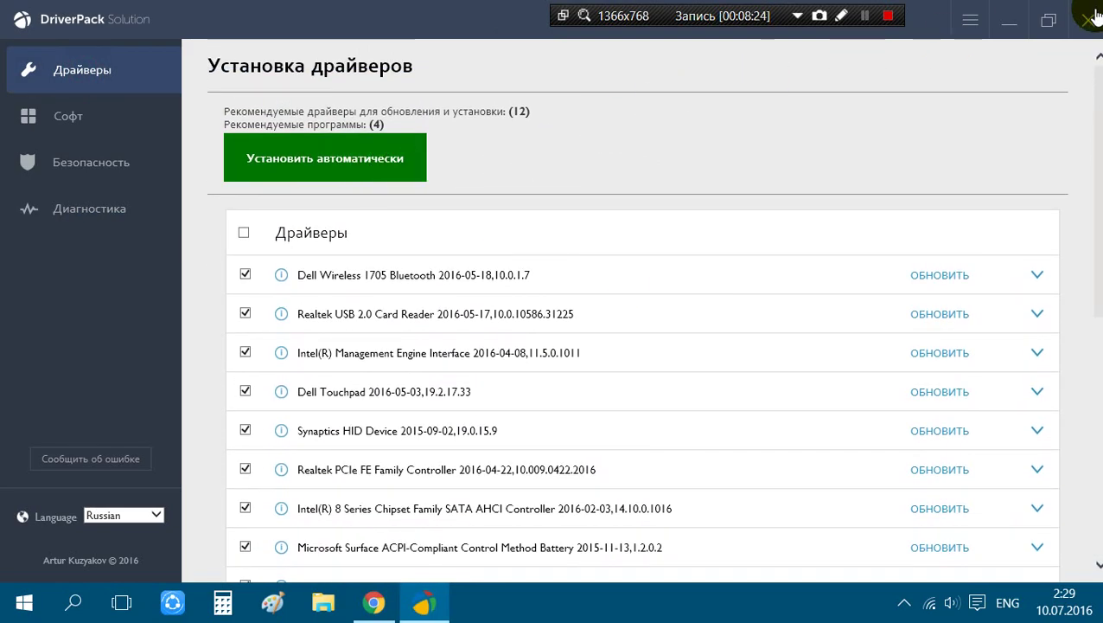
- Browse the TOP 100 Windows programs list on soft.mydiv.net in Chrome as far as Adobe Acrobat Pro
{"action": "mouse_move", "coordinate": [517, 322]}
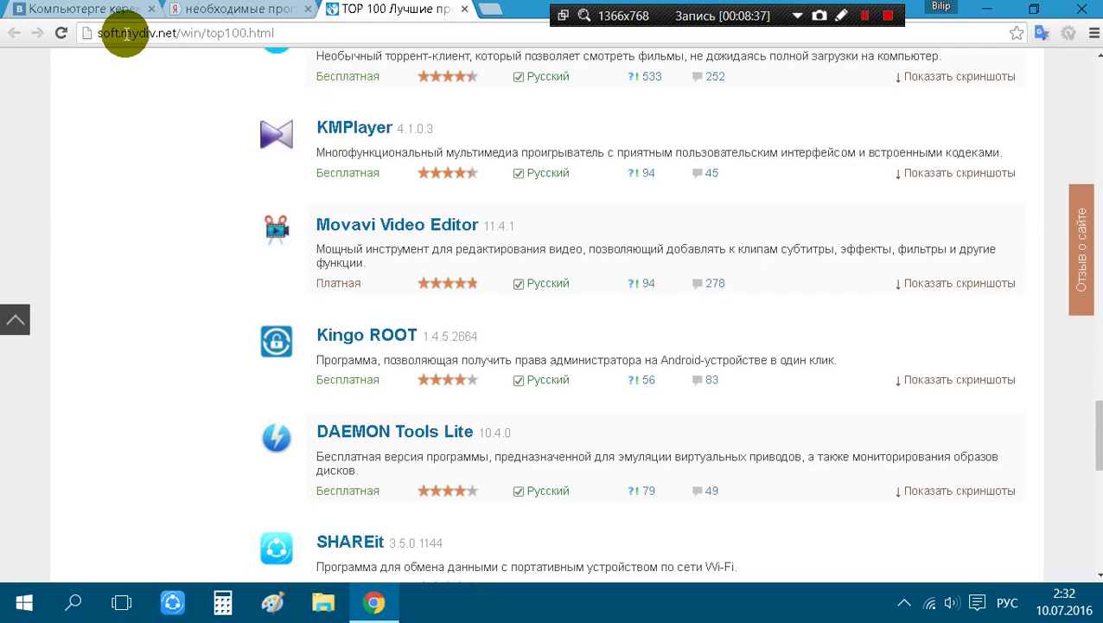
{"action": "scroll", "coordinate": [590, 204], "scroll_direction": "up", "scroll_amount": 13}
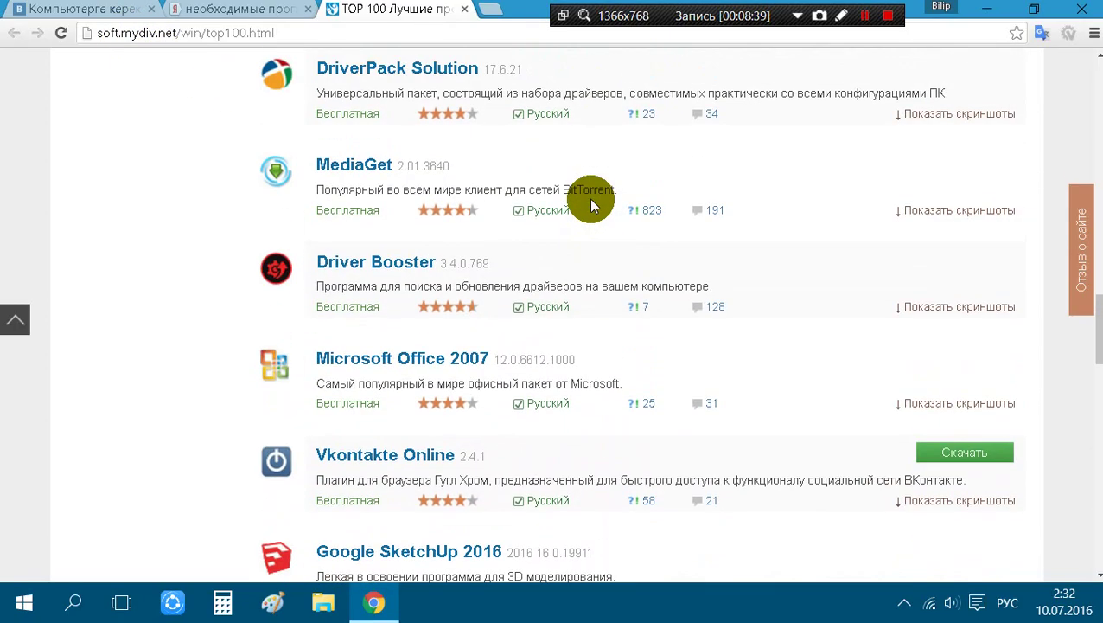
{"action": "scroll", "coordinate": [592, 203], "scroll_direction": "up", "scroll_amount": 5}
{"action": "scroll", "coordinate": [593, 202], "scroll_direction": "down", "scroll_amount": 2}
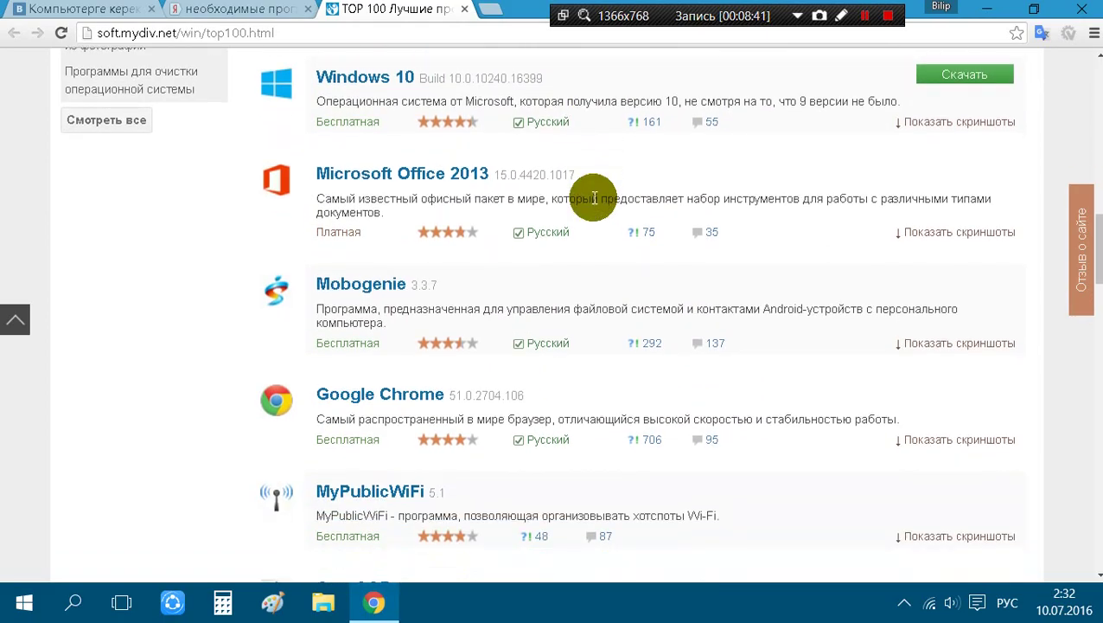
{"action": "scroll", "coordinate": [592, 201], "scroll_direction": "down", "scroll_amount": 8}
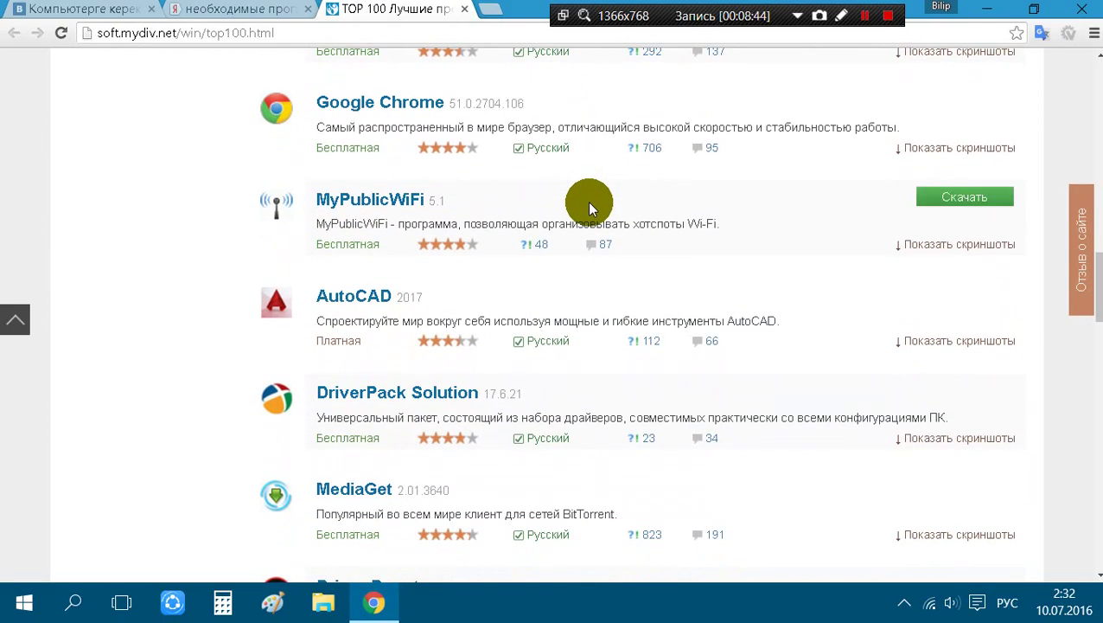
{"action": "scroll", "coordinate": [588, 211], "scroll_direction": "down", "scroll_amount": 6}
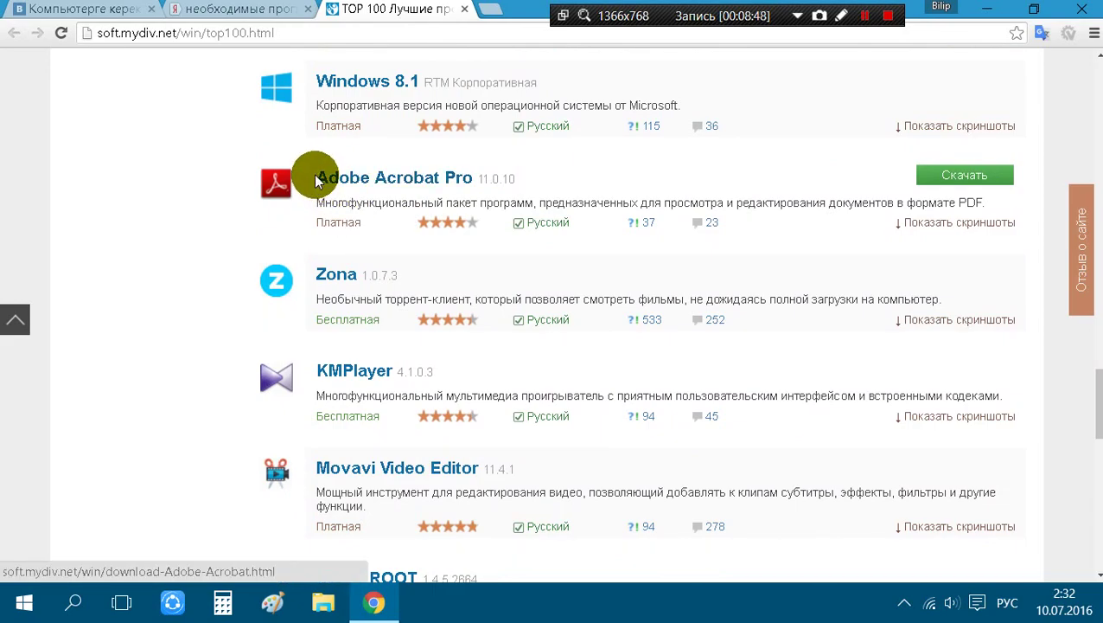
- Point out Adobe Acrobat Pro by highlighting its title, and look at the video player and editor entries below
{"action": "left_click_drag", "start_coordinate": [314, 176], "coordinate": [485, 177]}
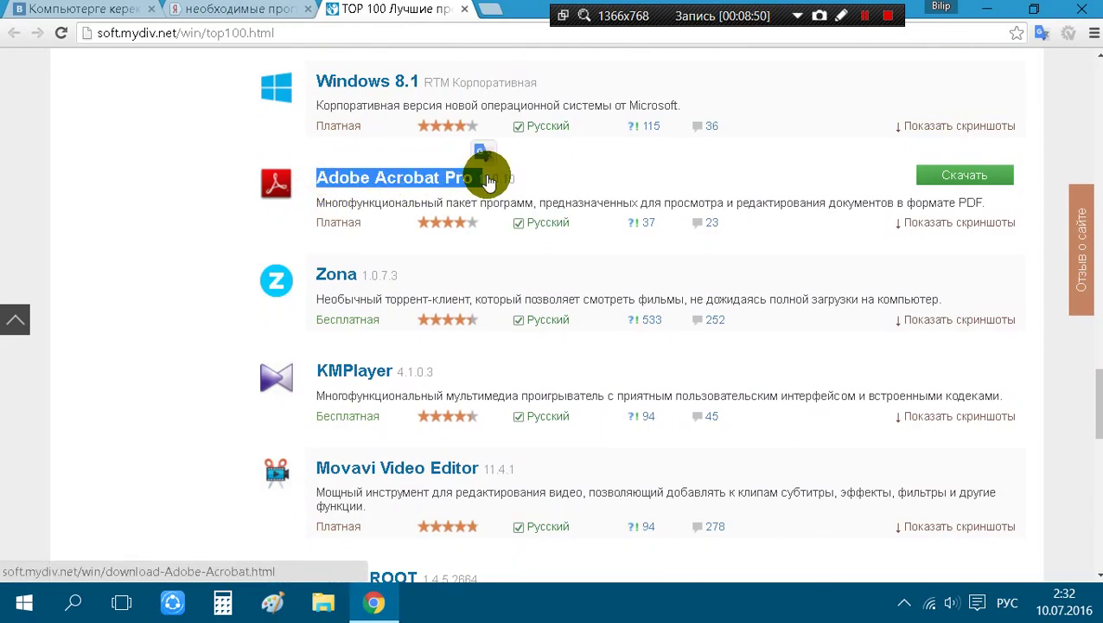
{"action": "left_click", "coordinate": [1054, 185]}
{"action": "scroll", "coordinate": [830, 217], "scroll_direction": "down", "scroll_amount": 2}
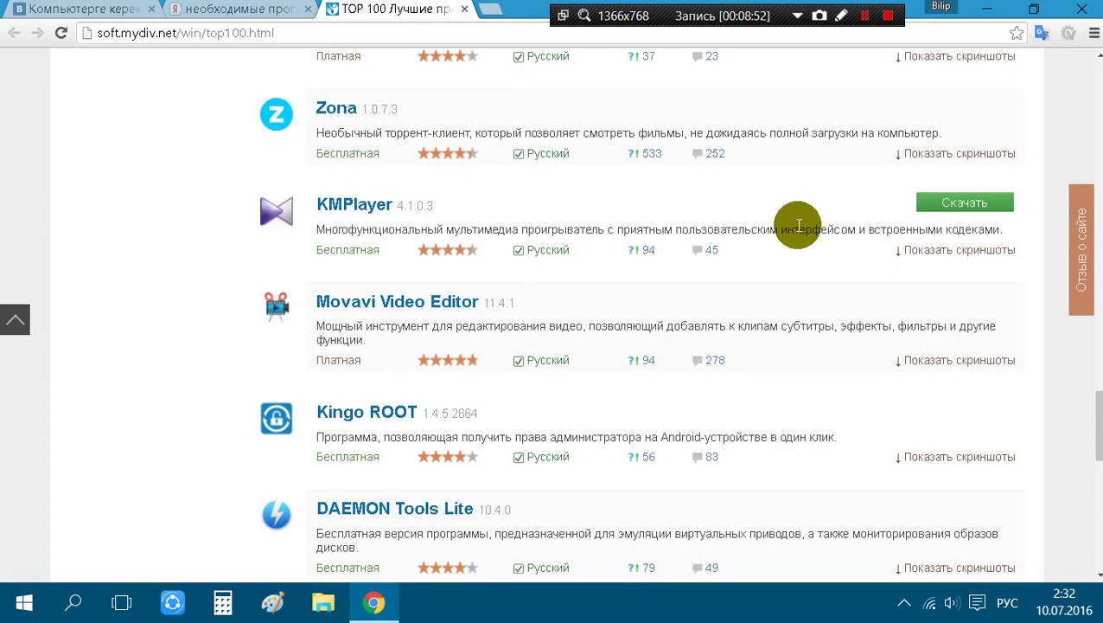
{"action": "scroll", "coordinate": [799, 227], "scroll_direction": "down", "scroll_amount": 2}
- Look through the entries from Kingo ROOT to GIMP and point out Adobe Flash Player by highlighting its title
{"action": "mouse_move", "coordinate": [312, 261]}
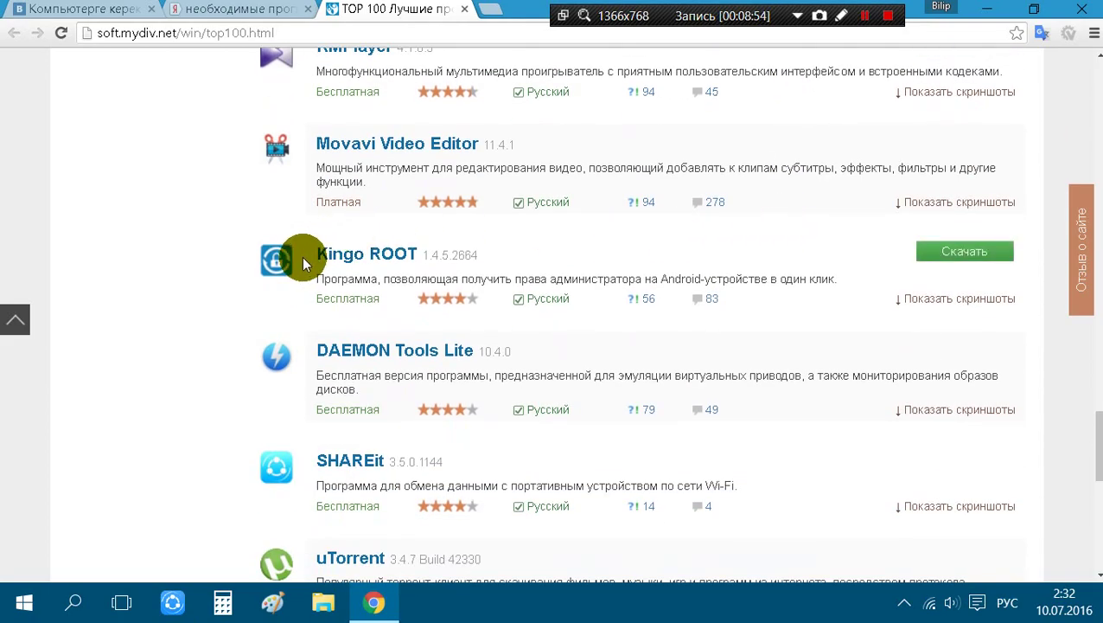
{"action": "scroll", "coordinate": [301, 257], "scroll_direction": "down", "scroll_amount": 2}
{"action": "scroll", "coordinate": [518, 312], "scroll_direction": "down", "scroll_amount": 1}
{"action": "scroll", "coordinate": [553, 329], "scroll_direction": "down", "scroll_amount": 4}
{"action": "scroll", "coordinate": [423, 299], "scroll_direction": "up", "scroll_amount": 3}
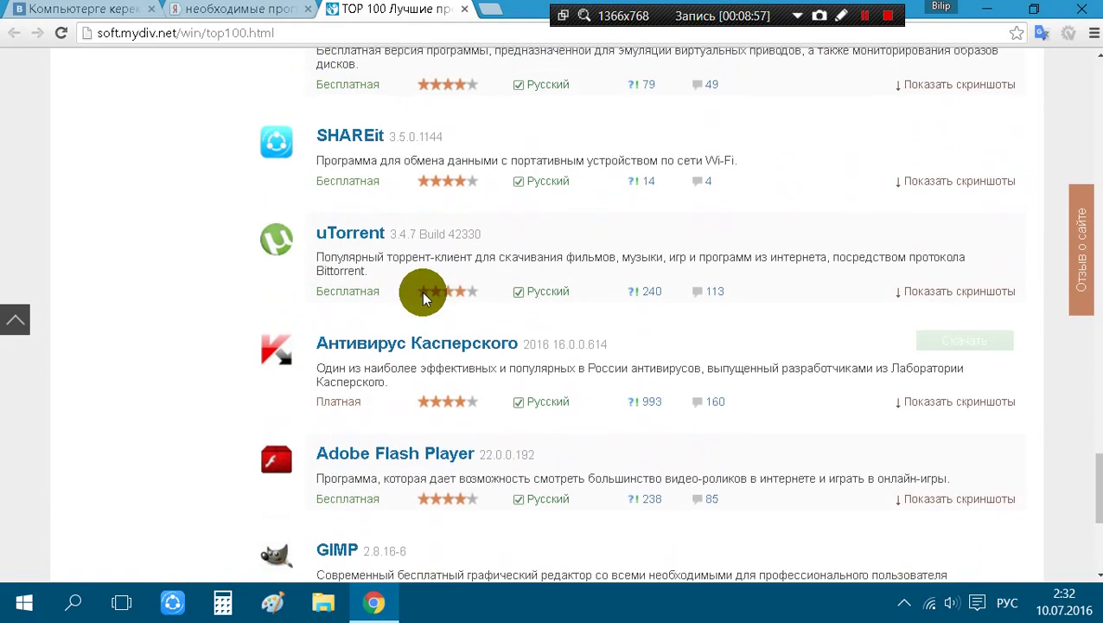
{"action": "scroll", "coordinate": [424, 299], "scroll_direction": "down", "scroll_amount": 3}
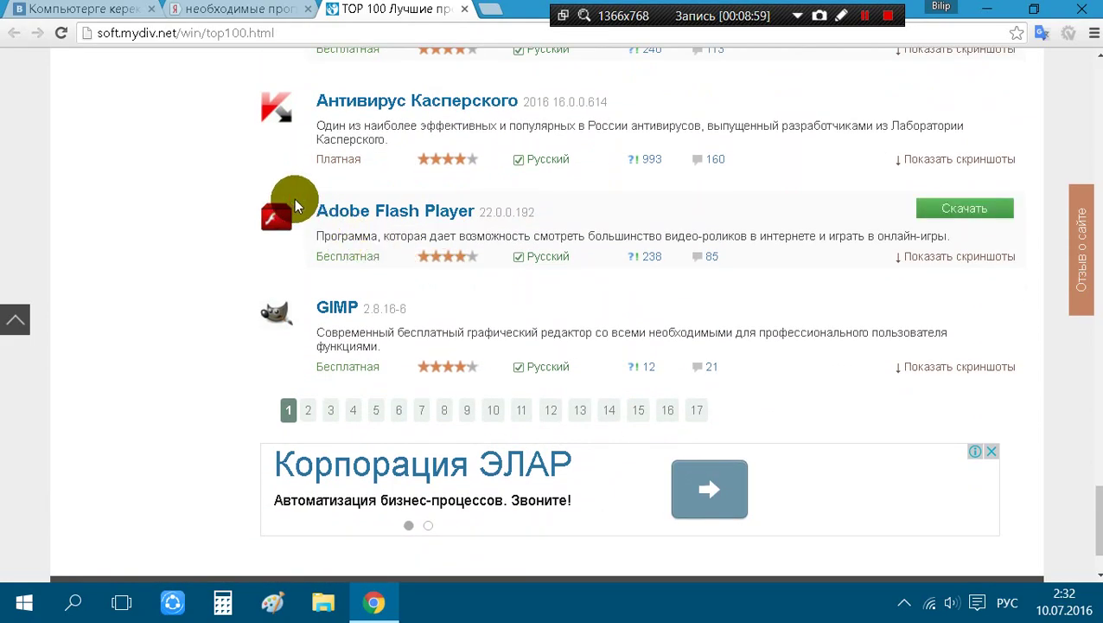
{"action": "left_click_drag", "start_coordinate": [294, 201], "coordinate": [452, 212]}
{"action": "left_click", "coordinate": [671, 225]}
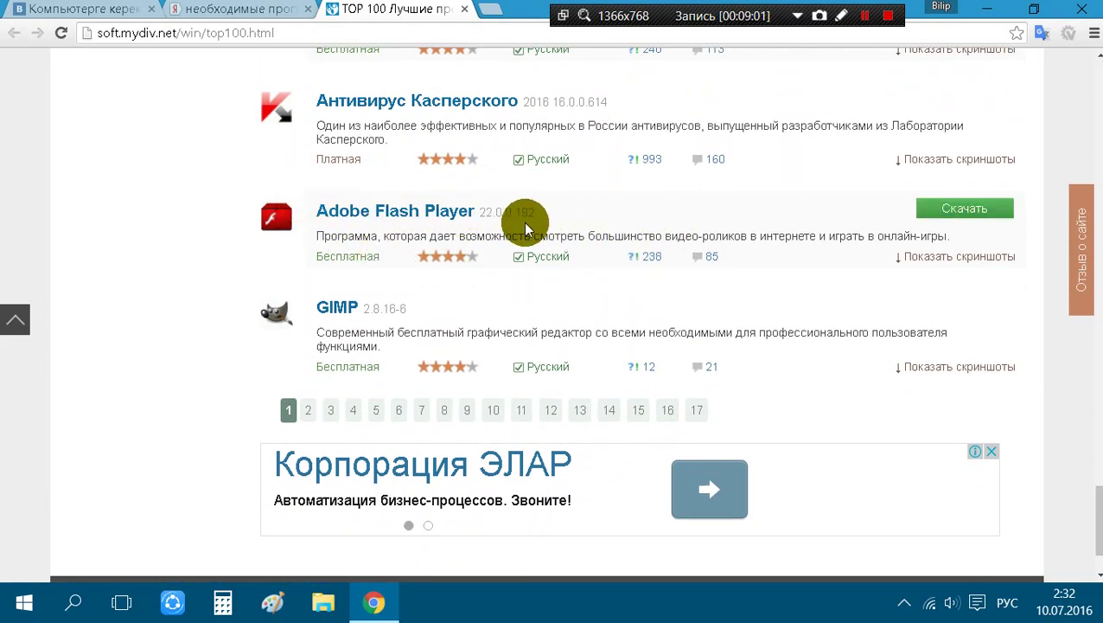
- Open page 2 of the TOP 100 programs list and look at its first entries
{"action": "left_click", "coordinate": [305, 412]}
{"action": "scroll", "coordinate": [557, 261], "scroll_direction": "down", "scroll_amount": 3}
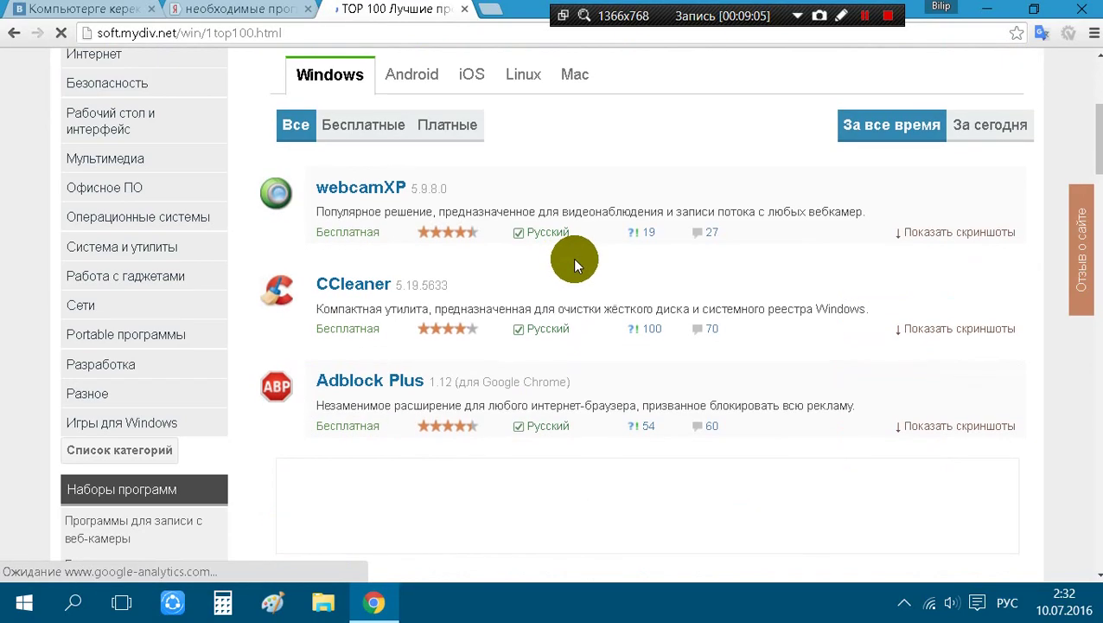
- Look through the rest of page 2 of the TOP 100 list, from CCleaner down to K-Lite Codec Pack Full
{"action": "scroll", "coordinate": [579, 256], "scroll_direction": "down", "scroll_amount": 4}
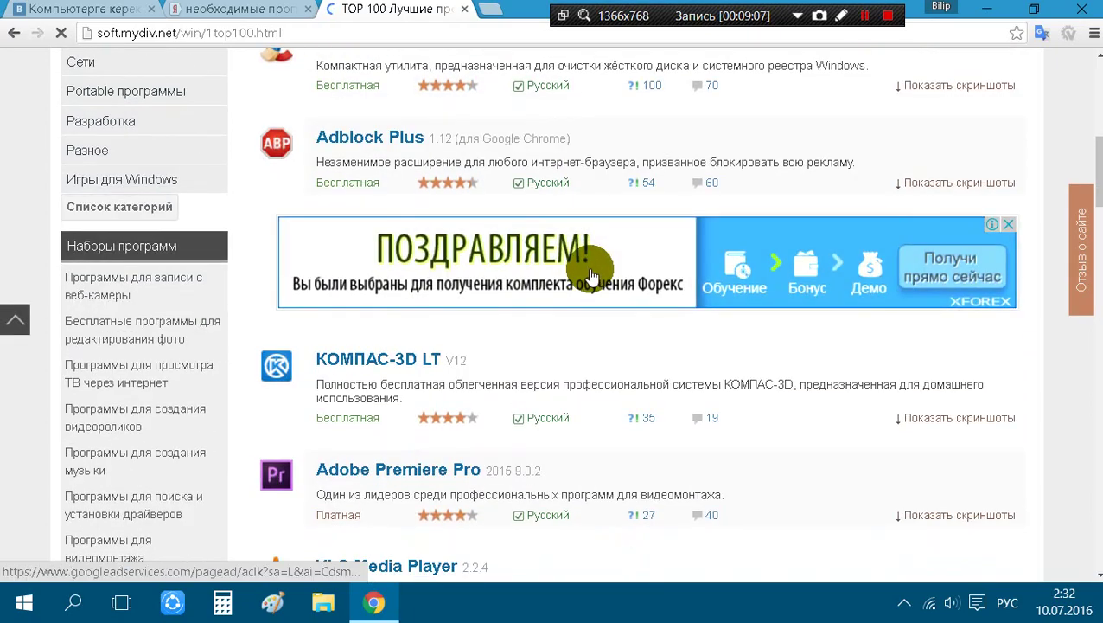
{"action": "scroll", "coordinate": [589, 275], "scroll_direction": "down", "scroll_amount": 7}
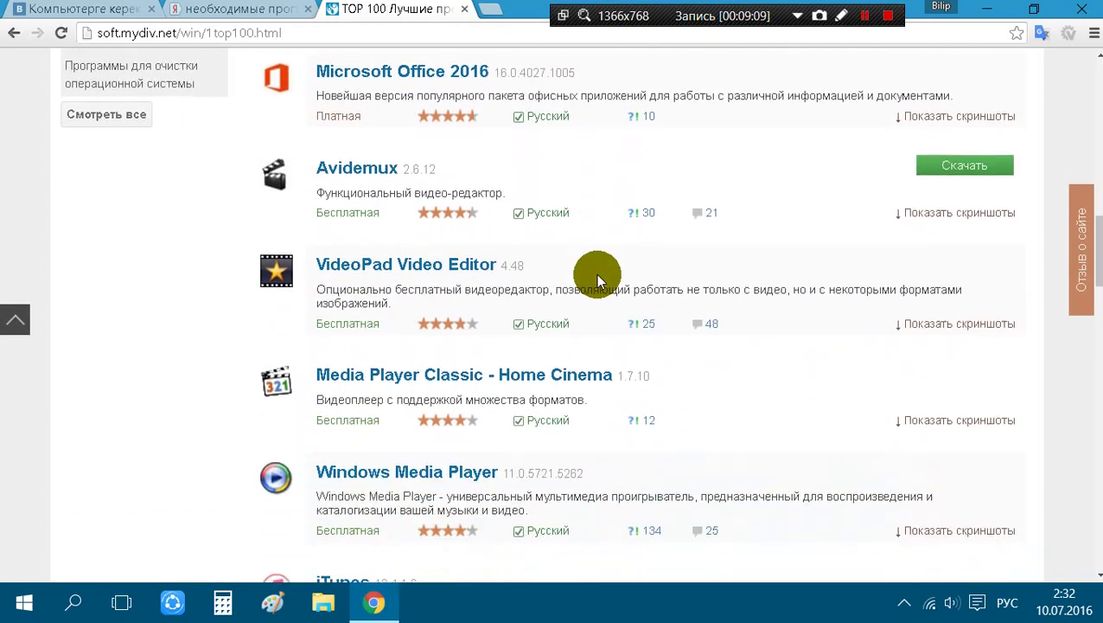
{"action": "scroll", "coordinate": [596, 273], "scroll_direction": "down", "scroll_amount": 8}
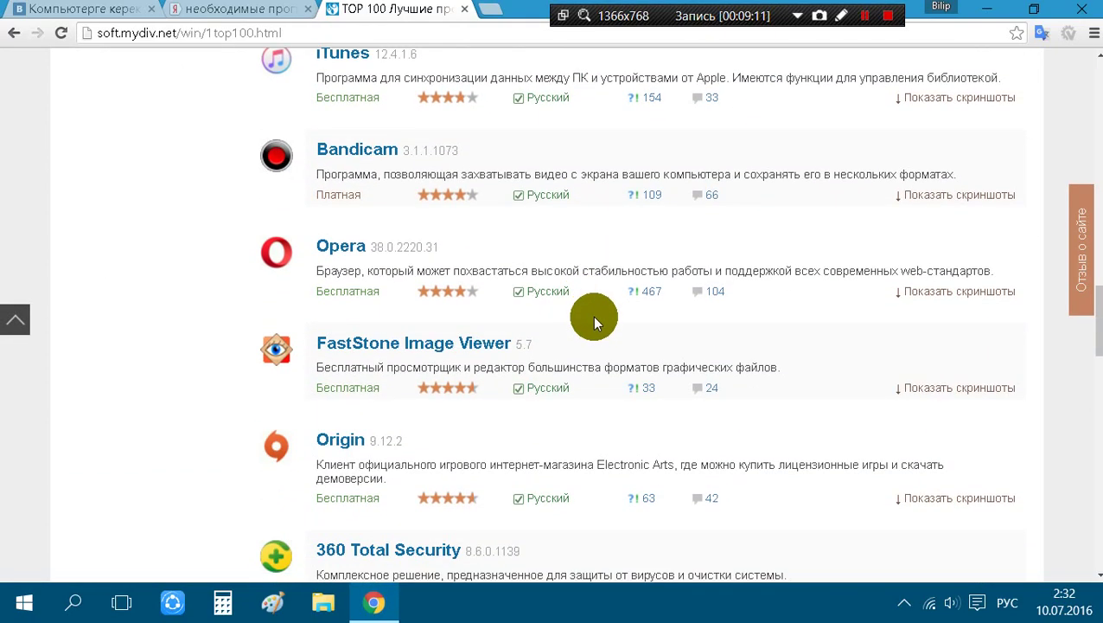
{"action": "scroll", "coordinate": [592, 320], "scroll_direction": "down", "scroll_amount": 18}
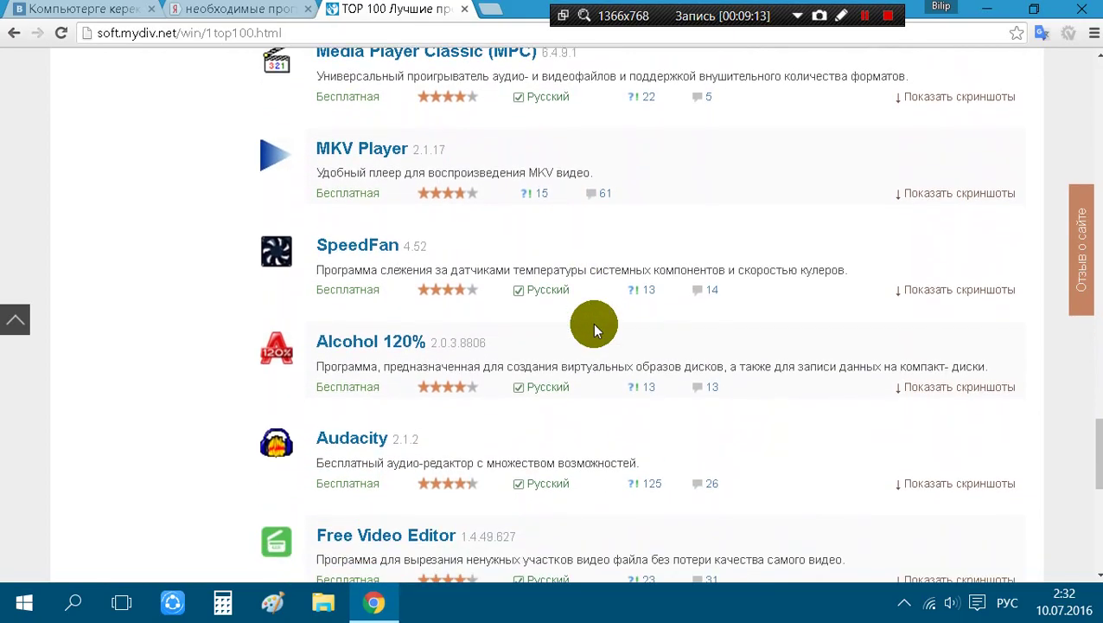
- Open page 3 of the TOP 100 list and look through its entries as far as Paint.NET
{"action": "left_click", "coordinate": [330, 384]}
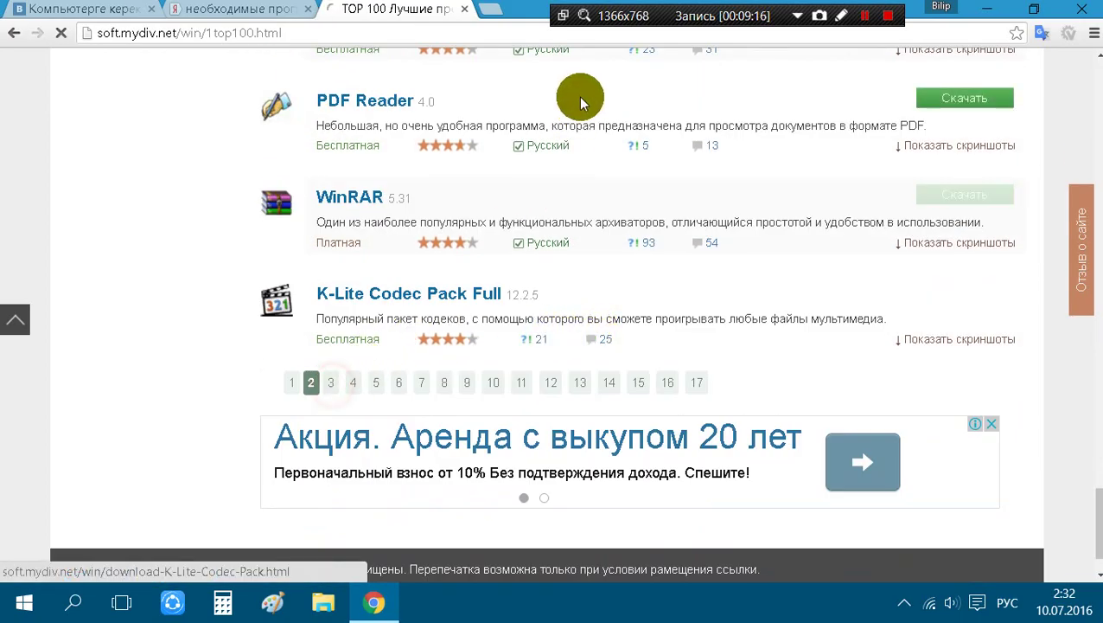
{"action": "scroll", "coordinate": [611, 256], "scroll_direction": "down", "scroll_amount": 4}
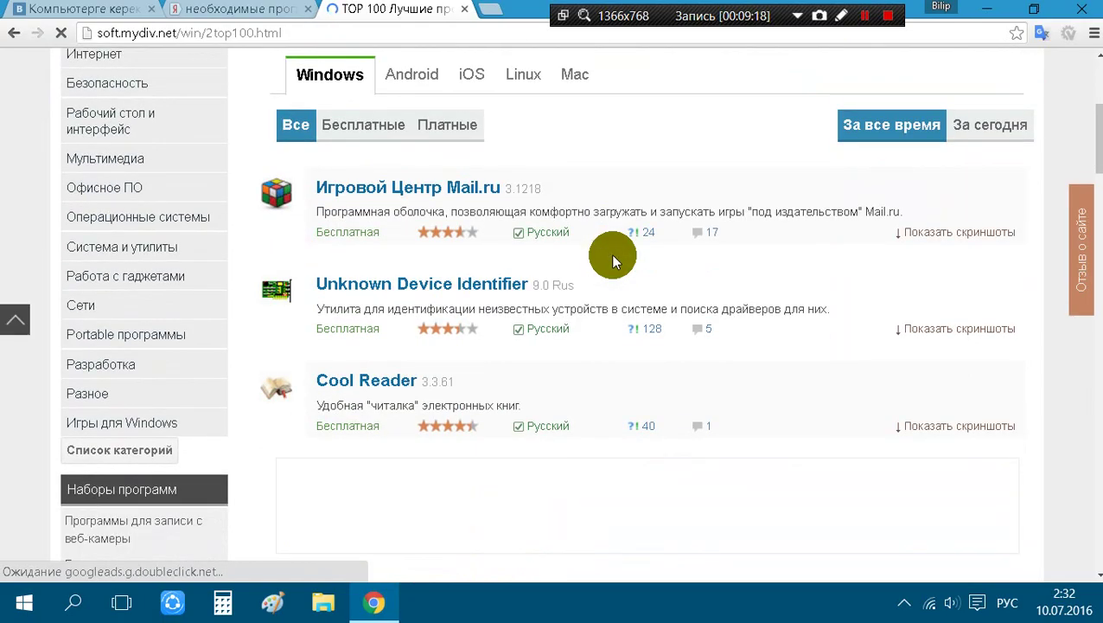
{"action": "scroll", "coordinate": [610, 253], "scroll_direction": "down", "scroll_amount": 7}
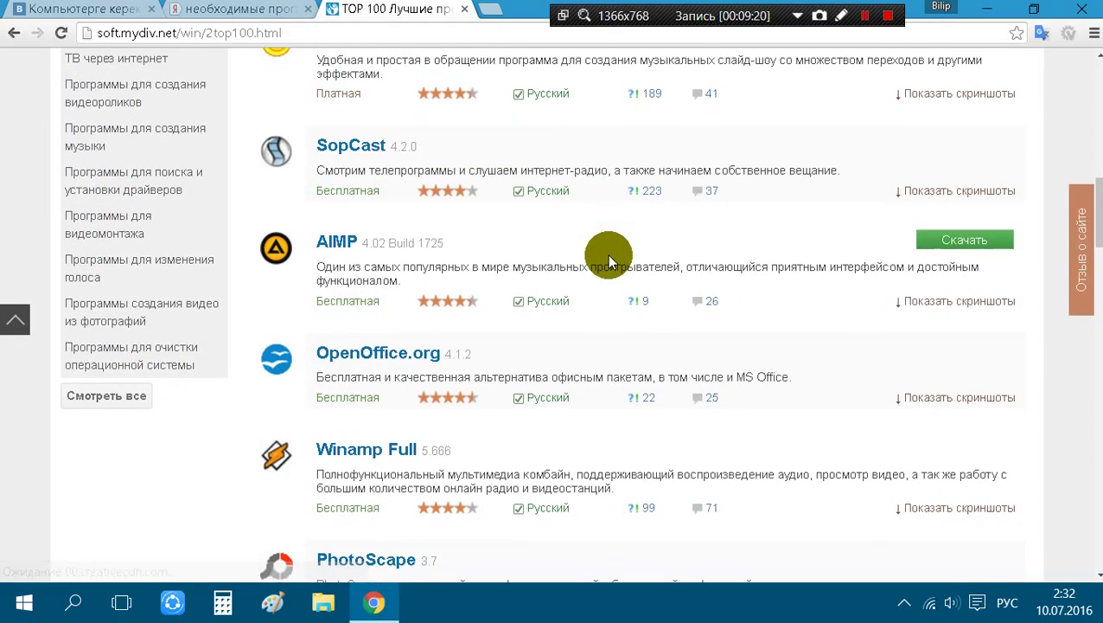
{"action": "scroll", "coordinate": [588, 256], "scroll_direction": "up", "scroll_amount": 3}
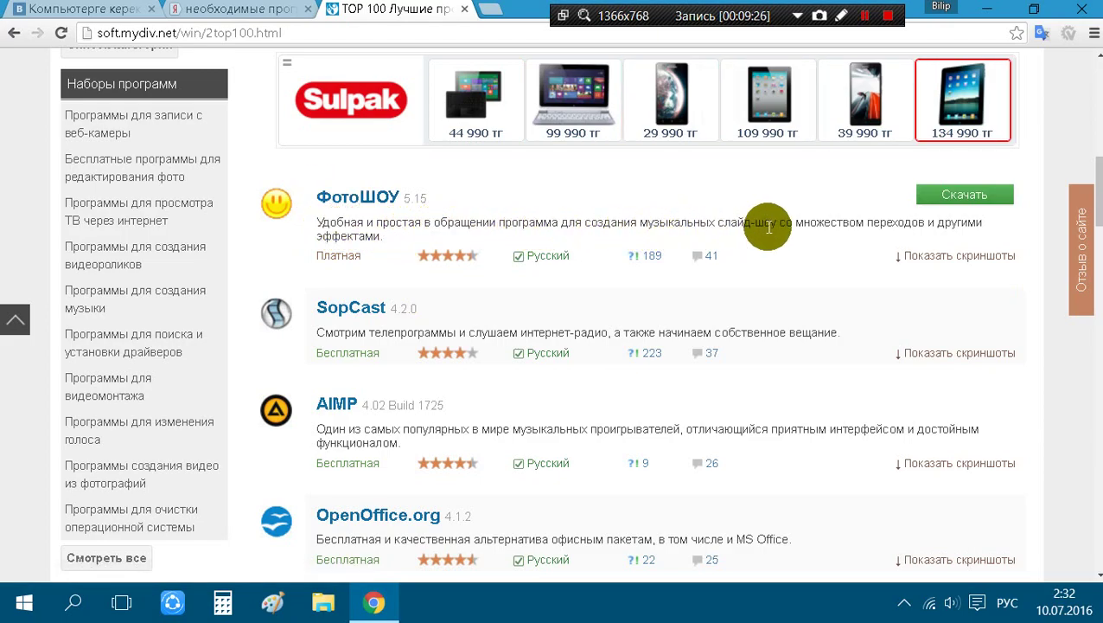
{"action": "scroll", "coordinate": [775, 252], "scroll_direction": "down", "scroll_amount": 9}
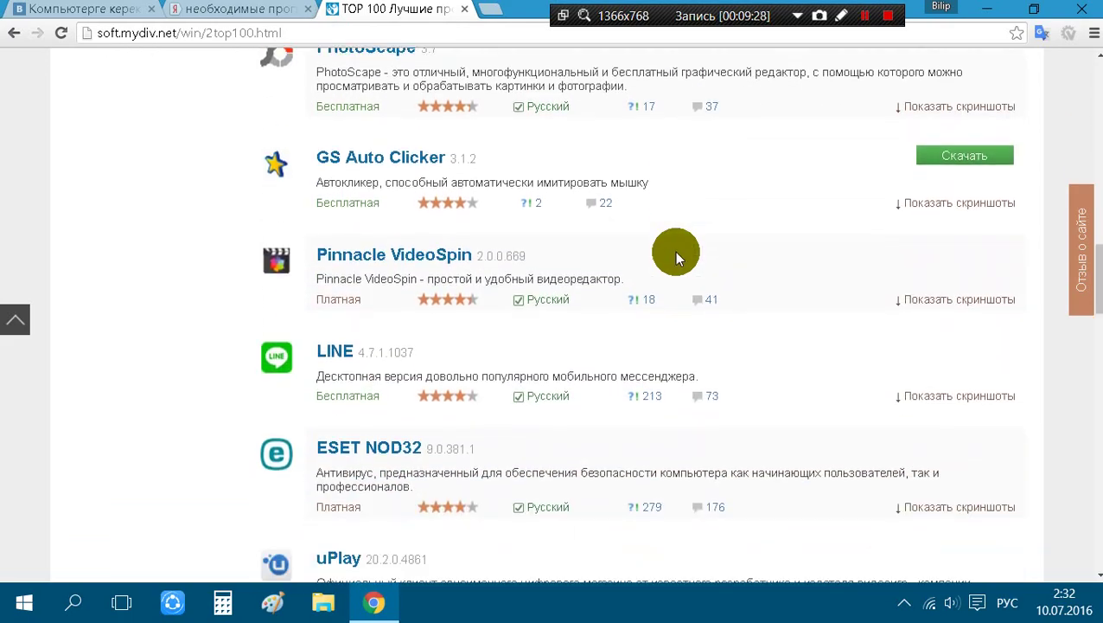
{"action": "scroll", "coordinate": [675, 251], "scroll_direction": "down", "scroll_amount": 4}
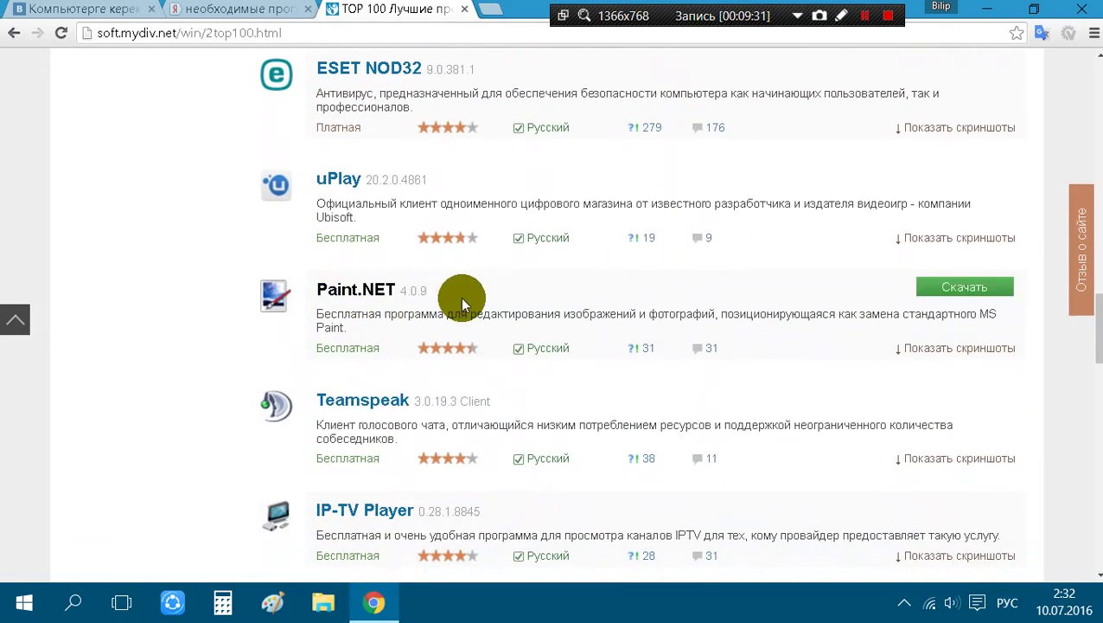
- Look through the remaining page 3 entries, including Unity Web Player, AMD Overdrive and Revo Uninstaller, down to Carambis Driver Updater
{"action": "scroll", "coordinate": [463, 304], "scroll_direction": "down", "scroll_amount": 10}
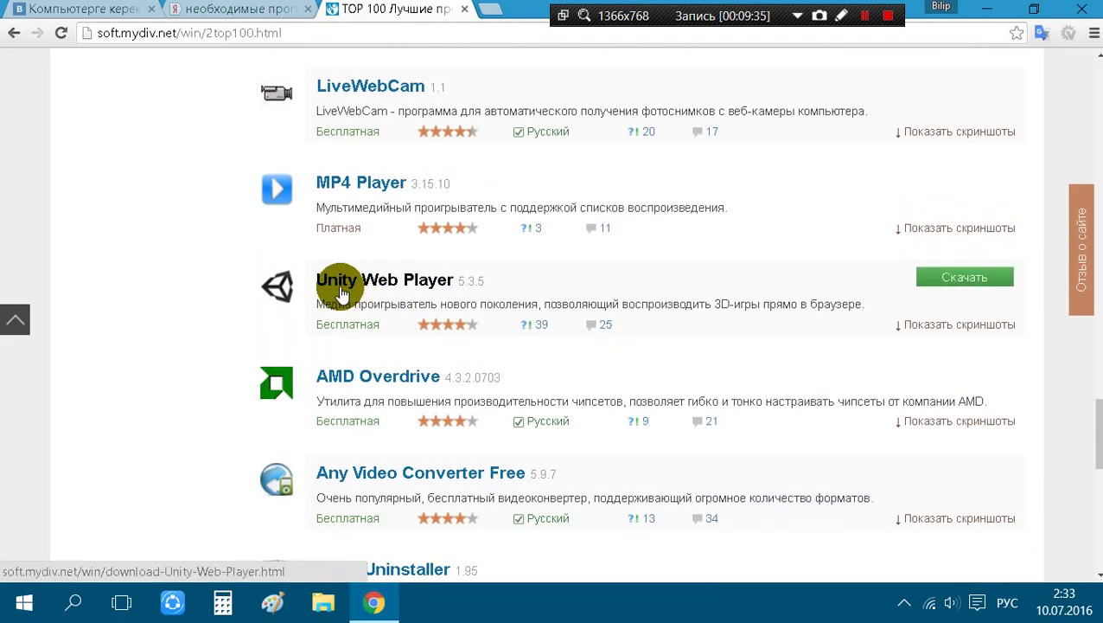
{"action": "scroll", "coordinate": [519, 370], "scroll_direction": "down", "scroll_amount": 2}
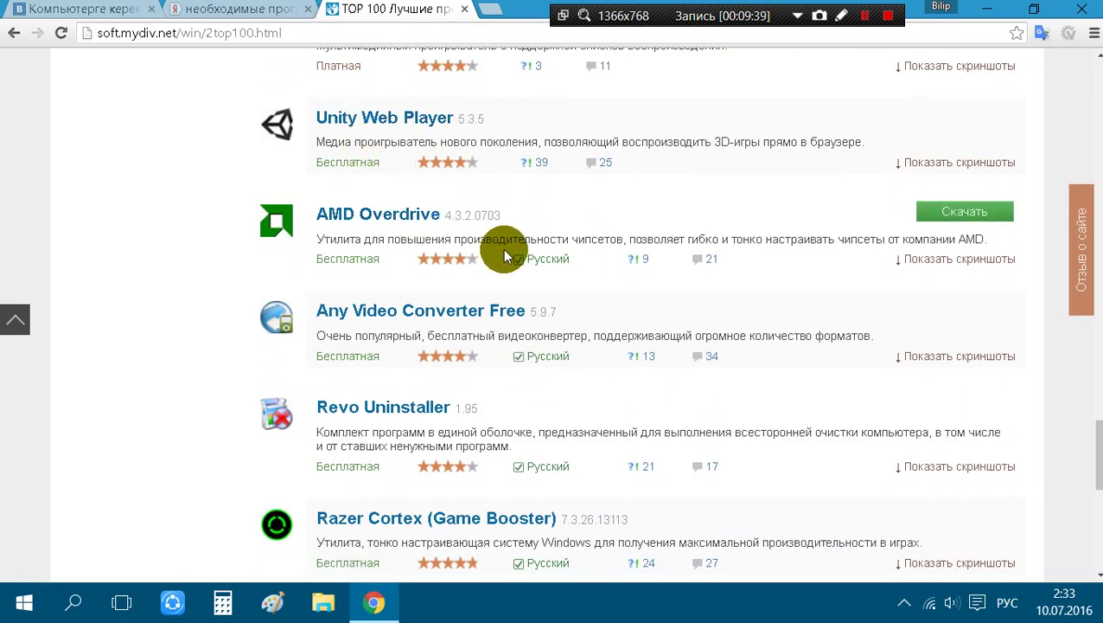
{"action": "scroll", "coordinate": [522, 320], "scroll_direction": "down", "scroll_amount": 2}
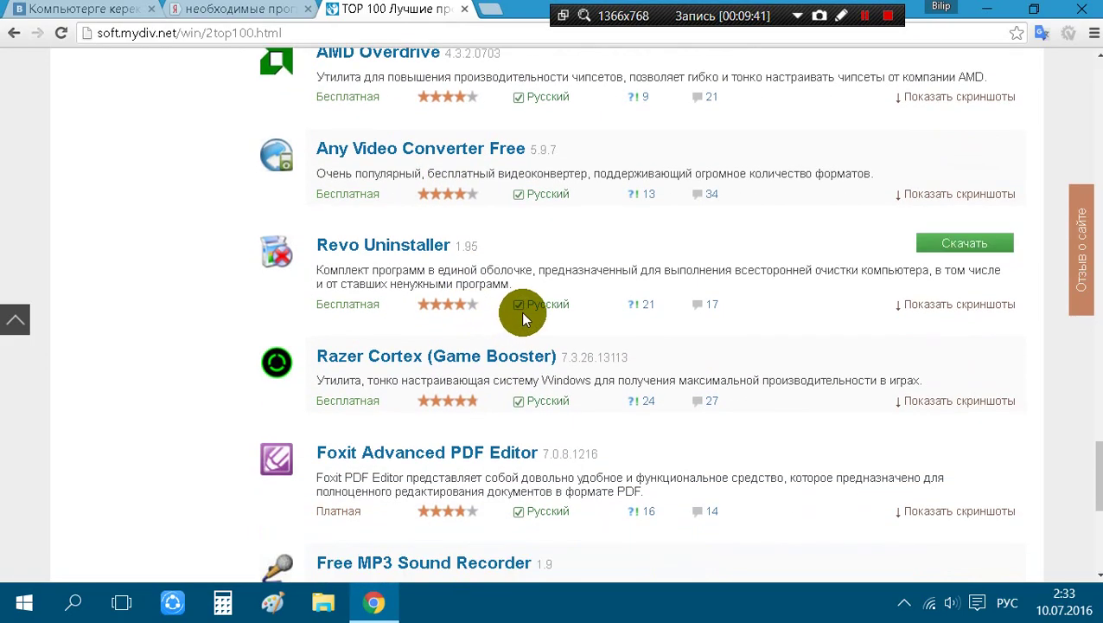
{"action": "scroll", "coordinate": [523, 320], "scroll_direction": "down", "scroll_amount": 3}
{"action": "scroll", "coordinate": [518, 277], "scroll_direction": "down", "scroll_amount": 1}
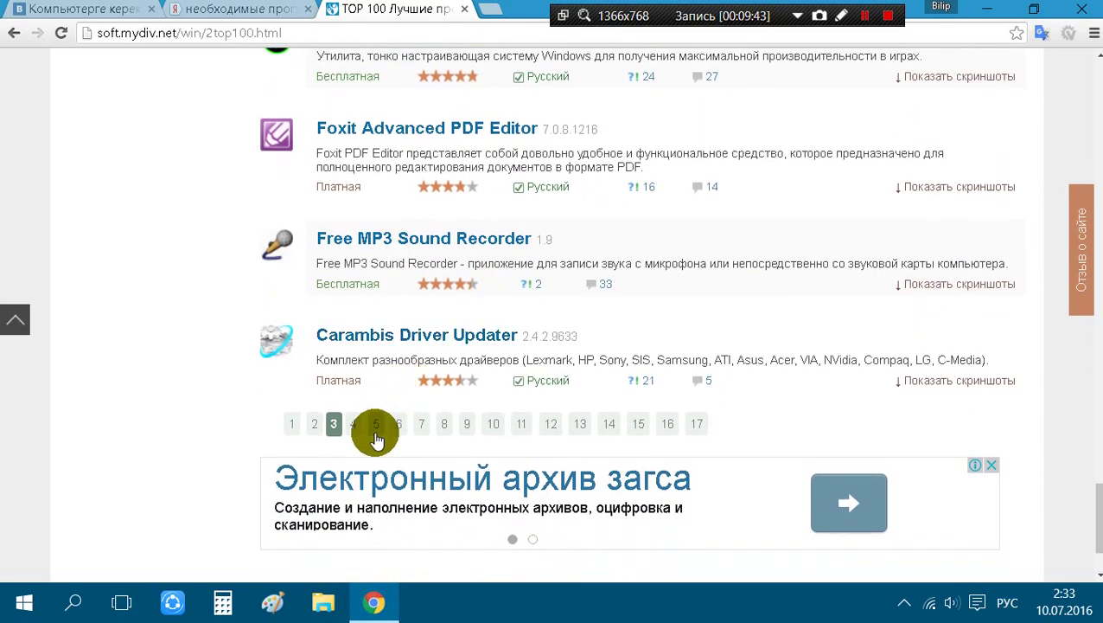
- Open page 4 of the TOP 100 list and look through its entries down to CINEMA 4D Studio
{"action": "left_click", "coordinate": [353, 423]}
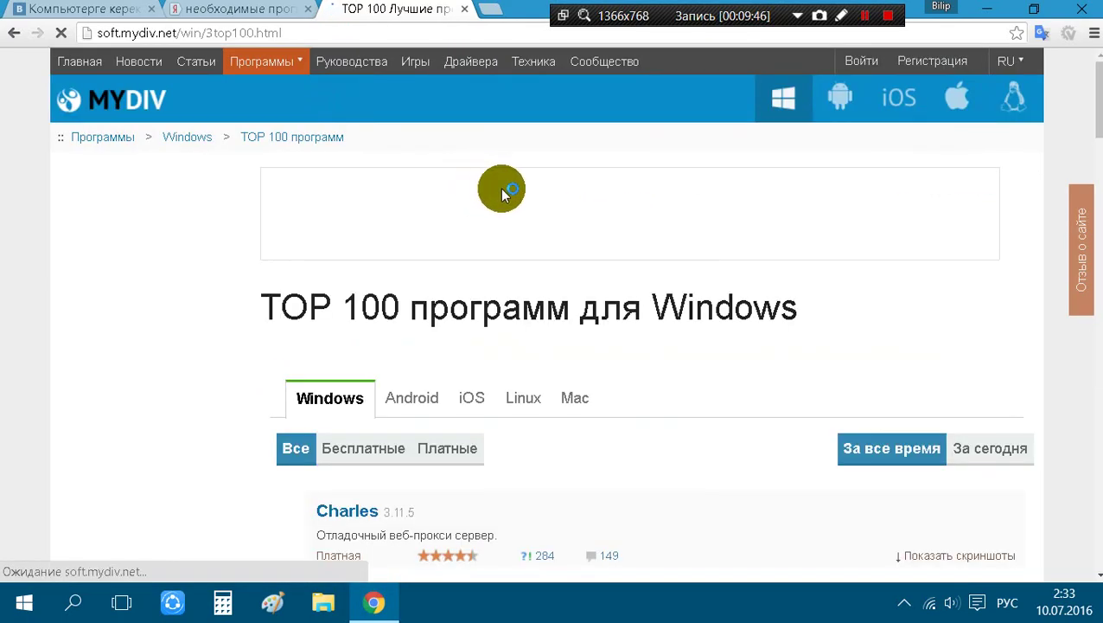
{"action": "scroll", "coordinate": [525, 202], "scroll_direction": "down", "scroll_amount": 7}
{"action": "scroll", "coordinate": [610, 187], "scroll_direction": "down", "scroll_amount": 10}
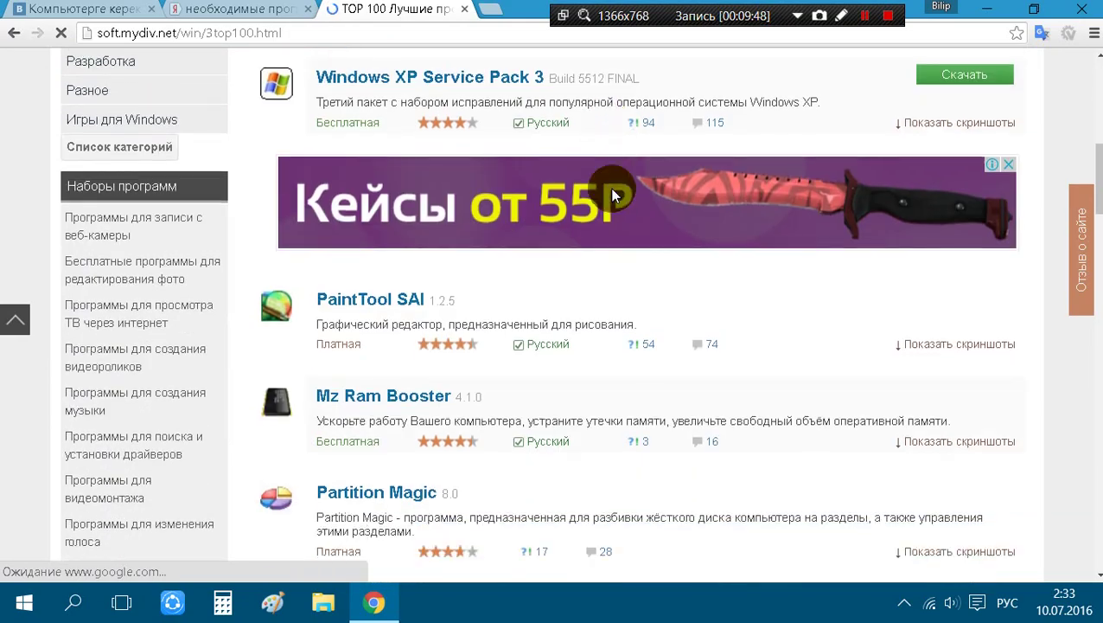
{"action": "scroll", "coordinate": [610, 195], "scroll_direction": "down", "scroll_amount": 9}
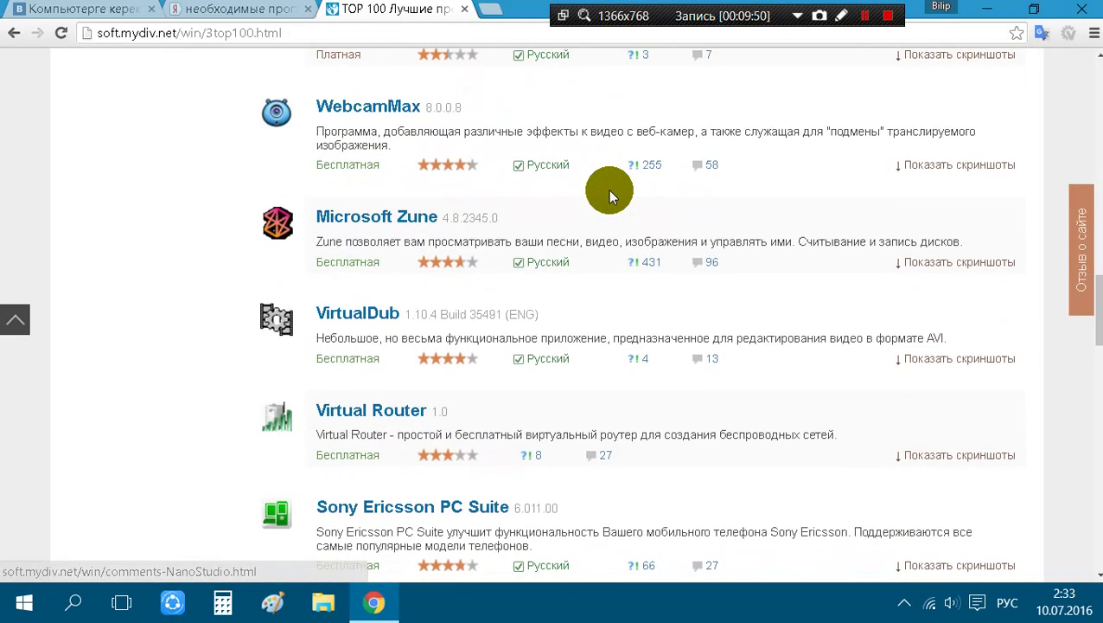
{"action": "scroll", "coordinate": [606, 198], "scroll_direction": "down", "scroll_amount": 7}
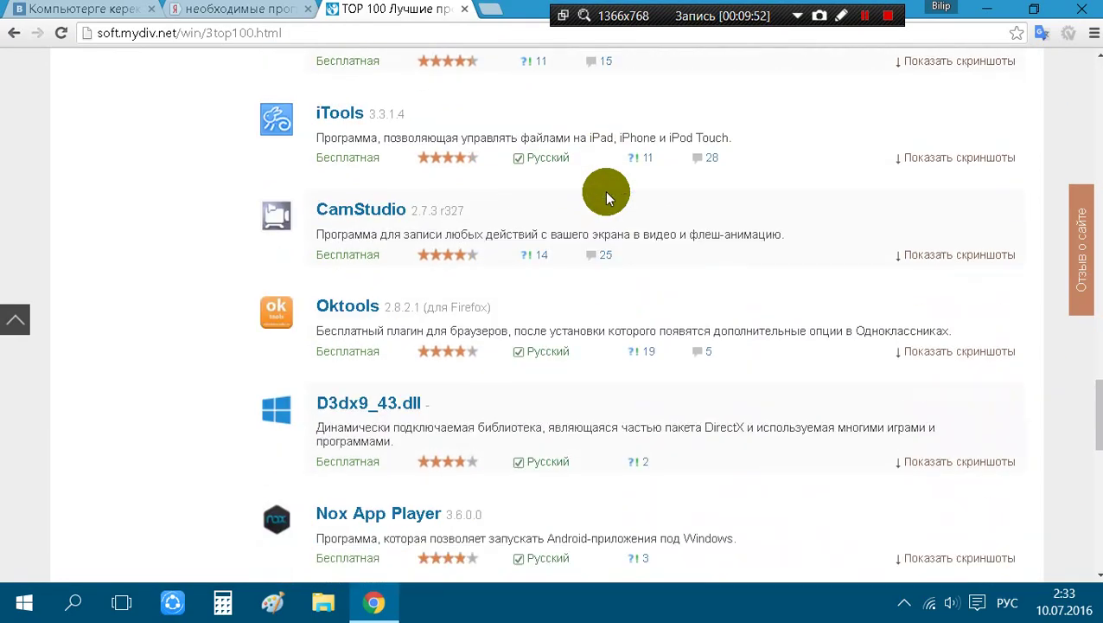
{"action": "scroll", "coordinate": [606, 197], "scroll_direction": "up", "scroll_amount": 3}
{"action": "scroll", "coordinate": [607, 197], "scroll_direction": "down", "scroll_amount": 10}
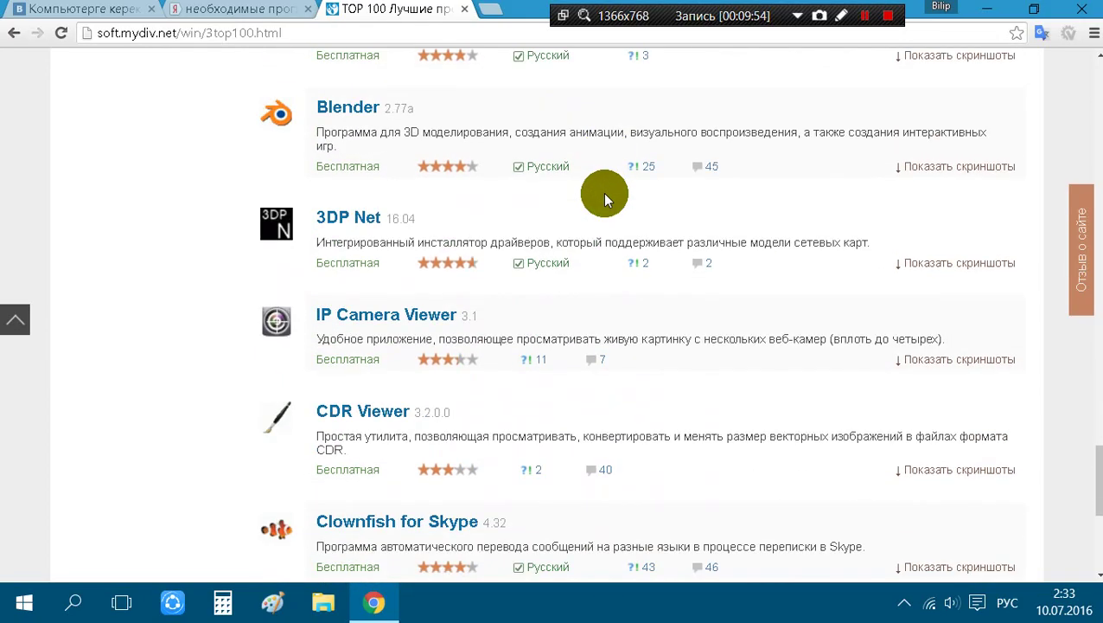
- Open page 5 of the TOP 100 list and look through its entries down to AdwCleaner
{"action": "left_click", "coordinate": [377, 311]}
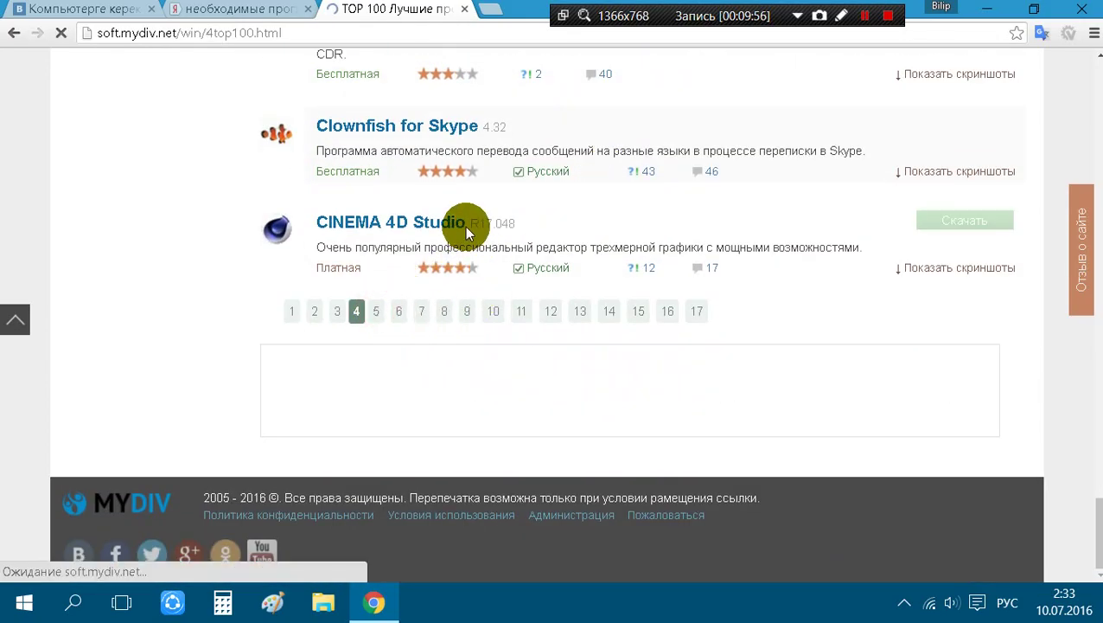
{"action": "scroll", "coordinate": [560, 251], "scroll_direction": "down", "scroll_amount": 4}
{"action": "scroll", "coordinate": [563, 251], "scroll_direction": "down", "scroll_amount": 4}
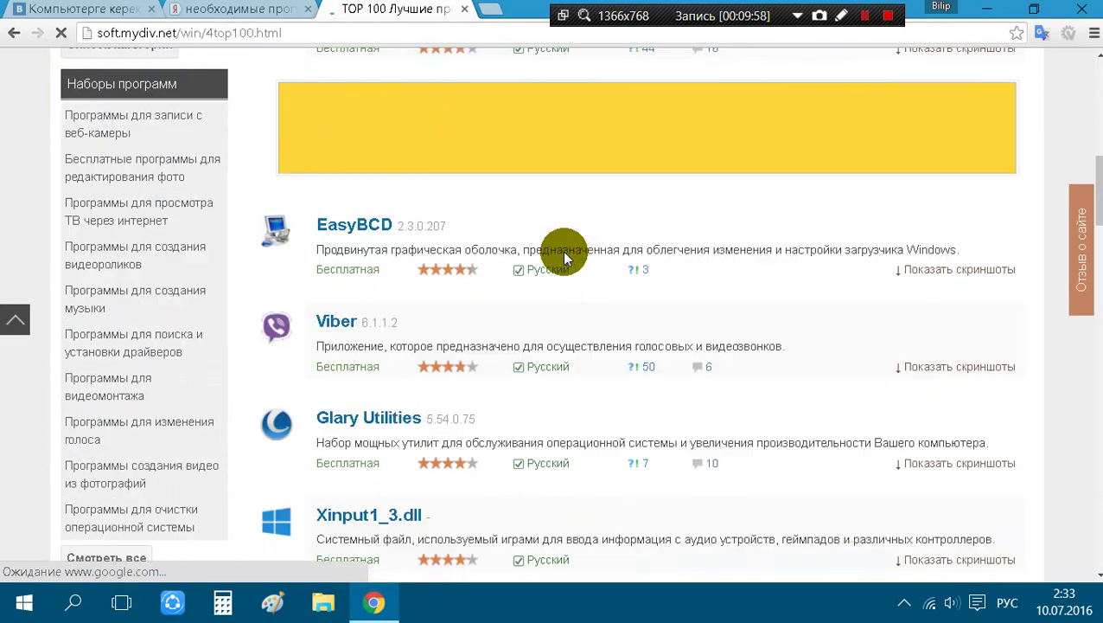
{"action": "scroll", "coordinate": [564, 252], "scroll_direction": "down", "scroll_amount": 4}
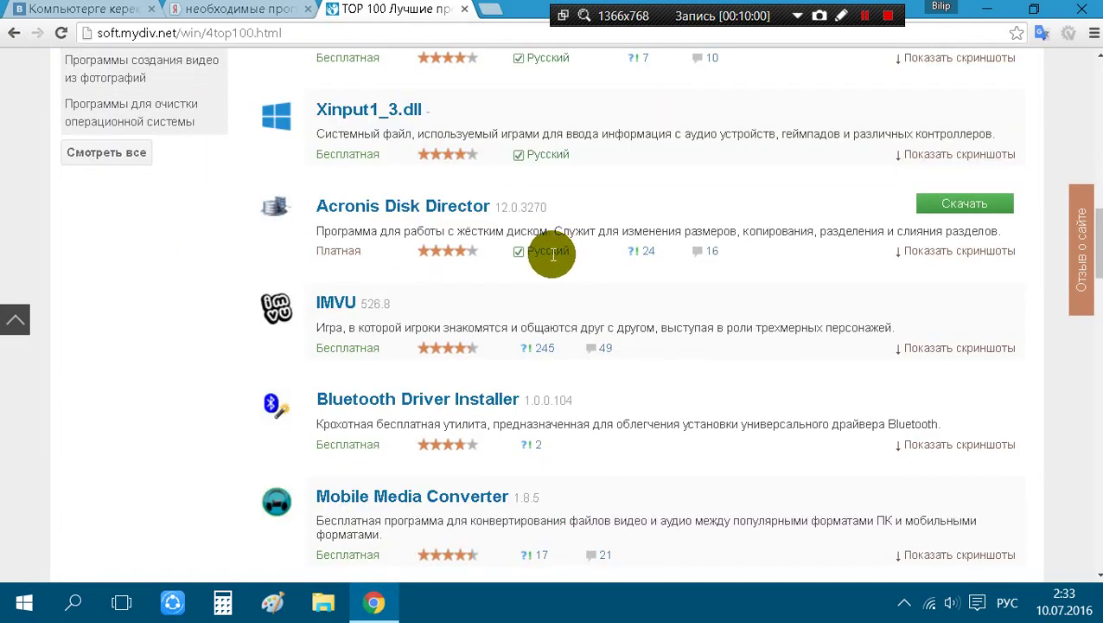
{"action": "scroll", "coordinate": [532, 229], "scroll_direction": "down", "scroll_amount": 6}
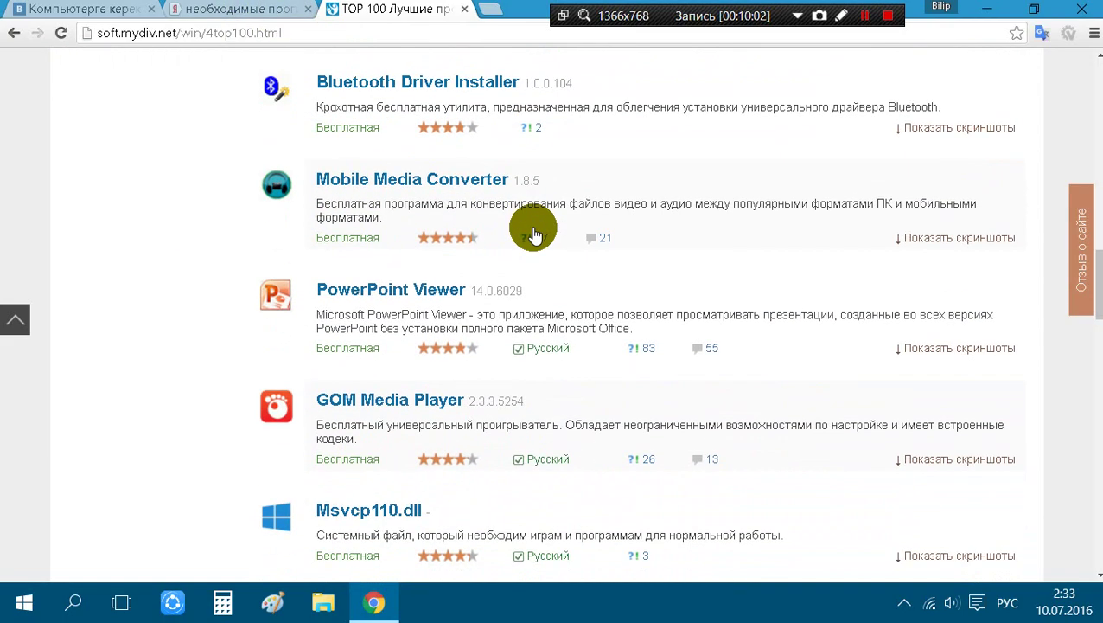
{"action": "scroll", "coordinate": [662, 281], "scroll_direction": "down", "scroll_amount": 15}
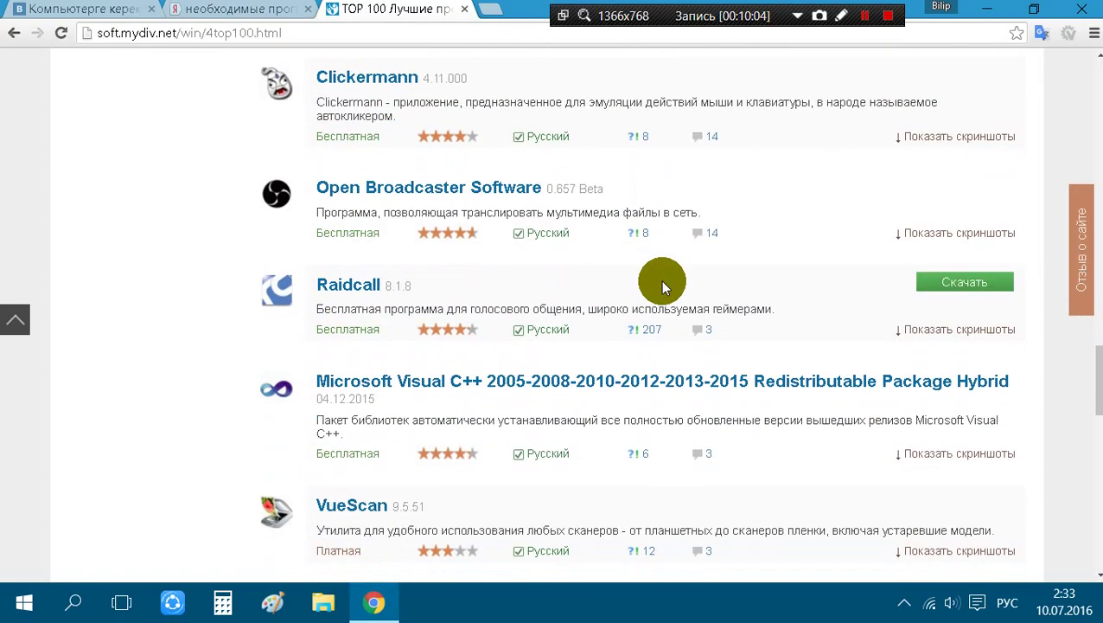
{"action": "scroll", "coordinate": [661, 281], "scroll_direction": "down", "scroll_amount": 5}
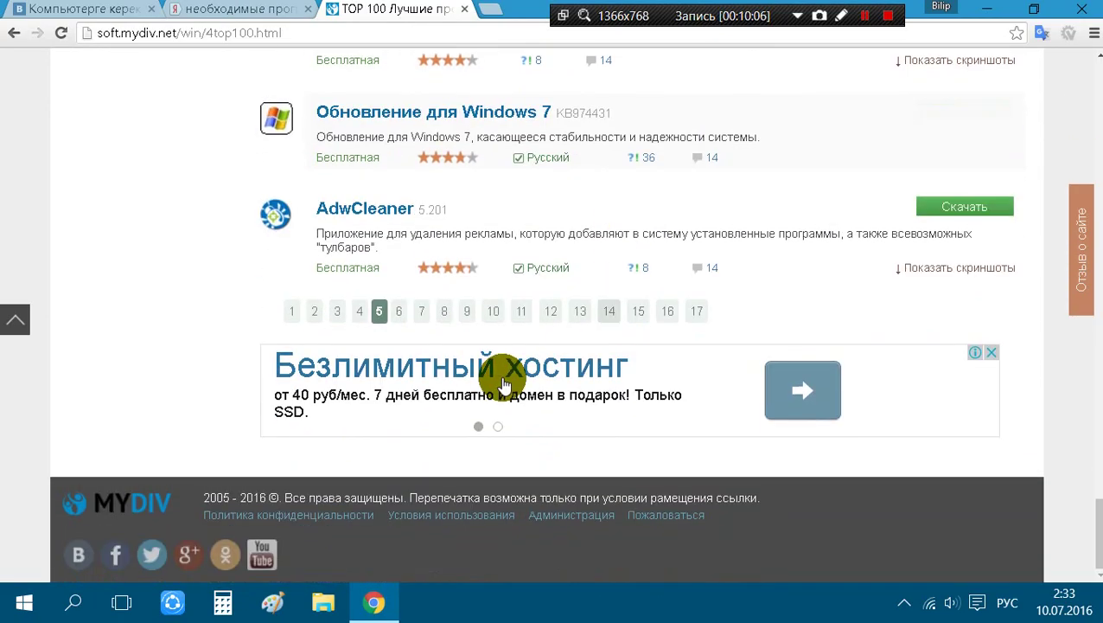
- Open page 6 of the TOP 100 list and look through its entries from Corel VideoStudio Pro to Google Earth
{"action": "left_click", "coordinate": [402, 310]}
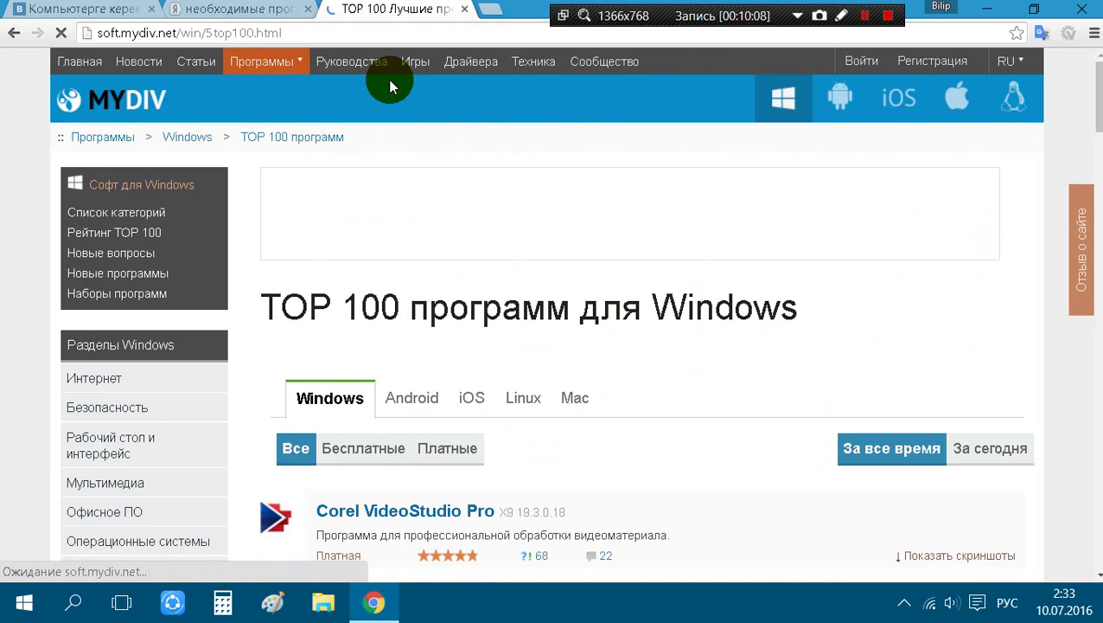
{"action": "scroll", "coordinate": [653, 294], "scroll_direction": "down", "scroll_amount": 5}
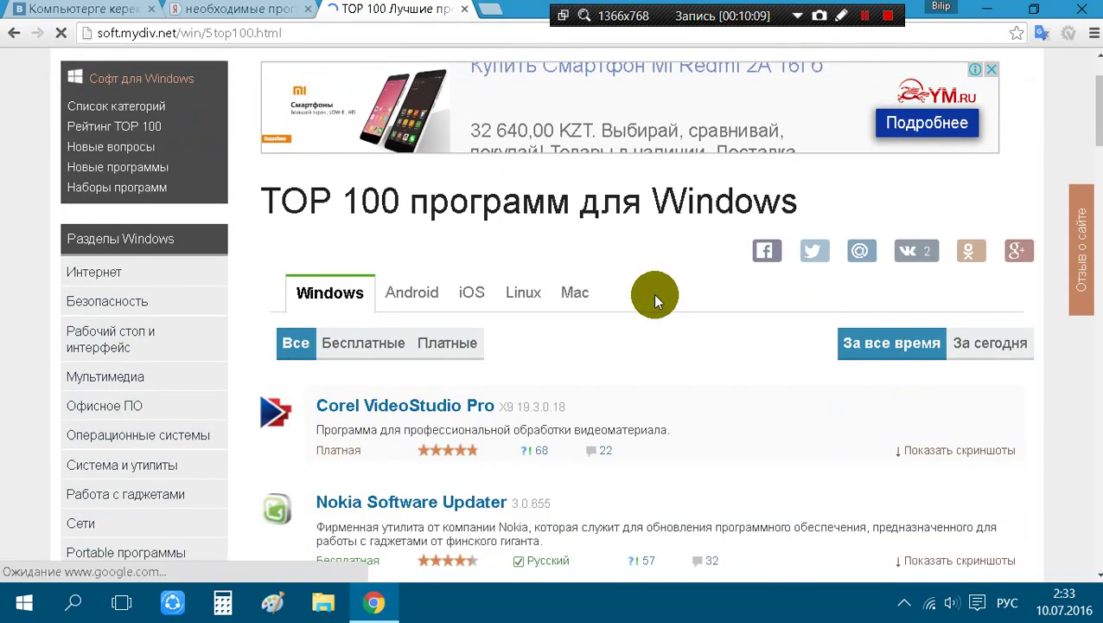
{"action": "scroll", "coordinate": [655, 296], "scroll_direction": "up", "scroll_amount": 4}
{"action": "scroll", "coordinate": [657, 300], "scroll_direction": "down", "scroll_amount": 15}
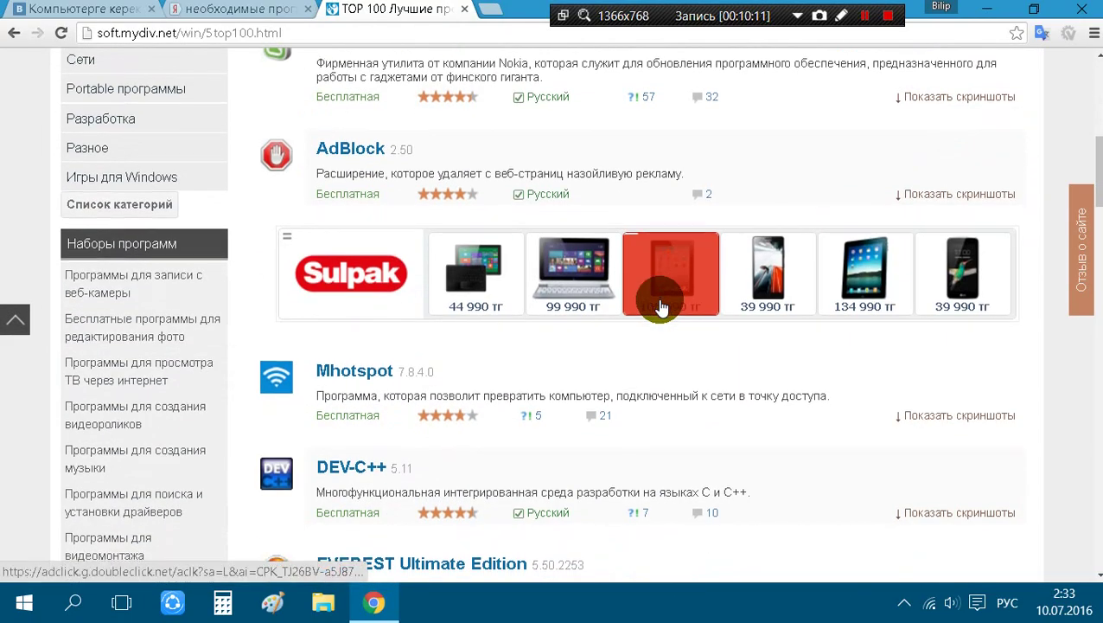
{"action": "scroll", "coordinate": [660, 307], "scroll_direction": "down", "scroll_amount": 8}
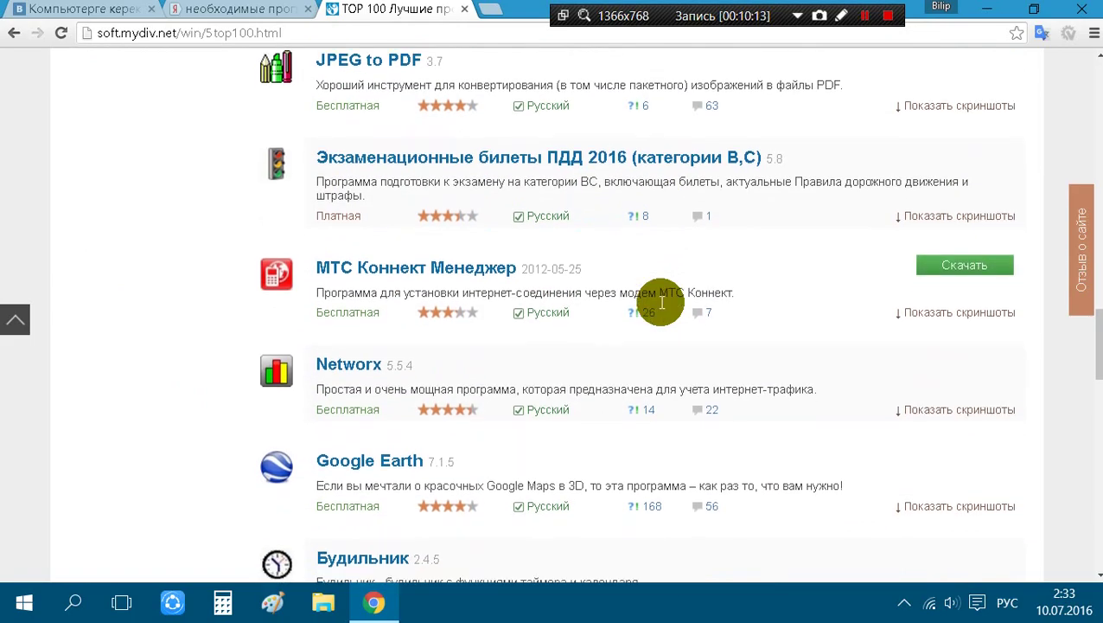